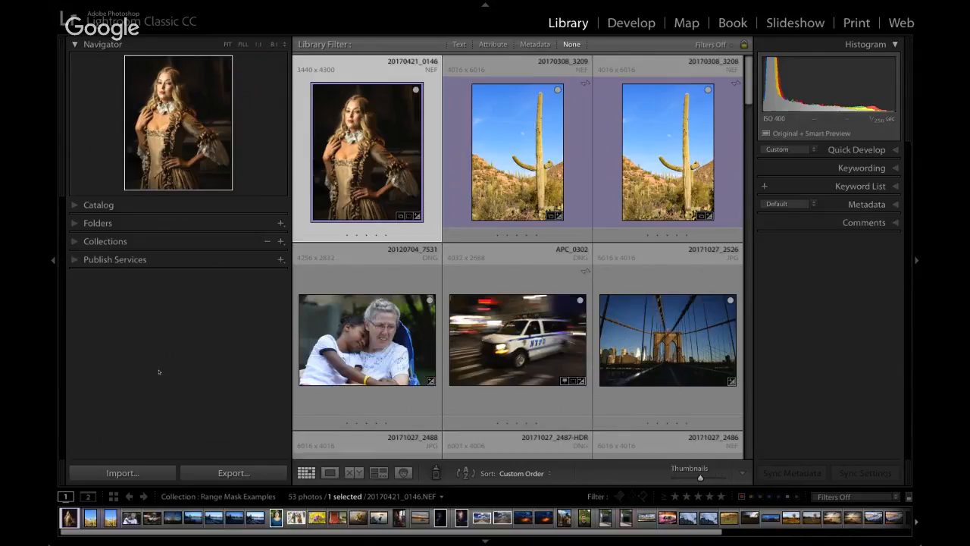
# Step: Open the Lightroom preferences and show the External Editing settings
pyautogui.moveTo(129, 7)
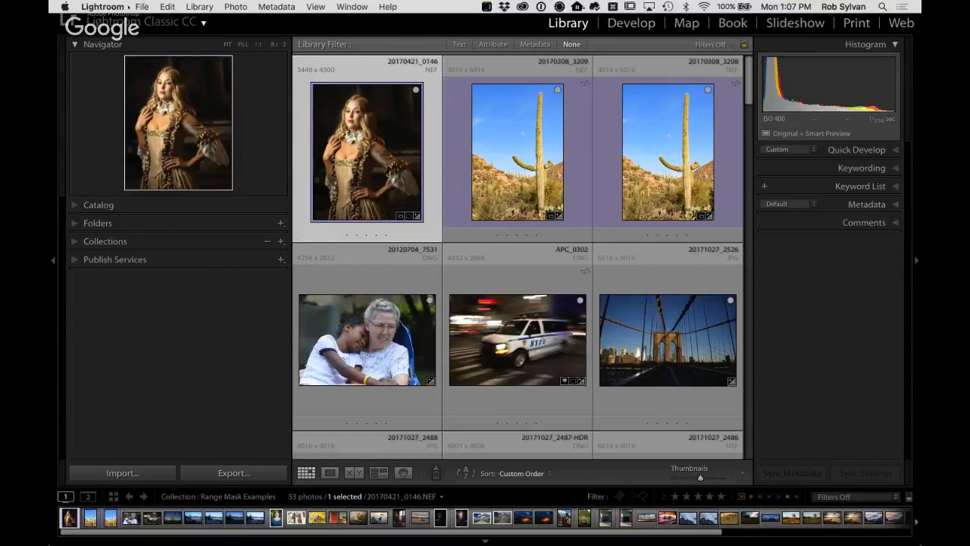
pyautogui.click(107, 7)
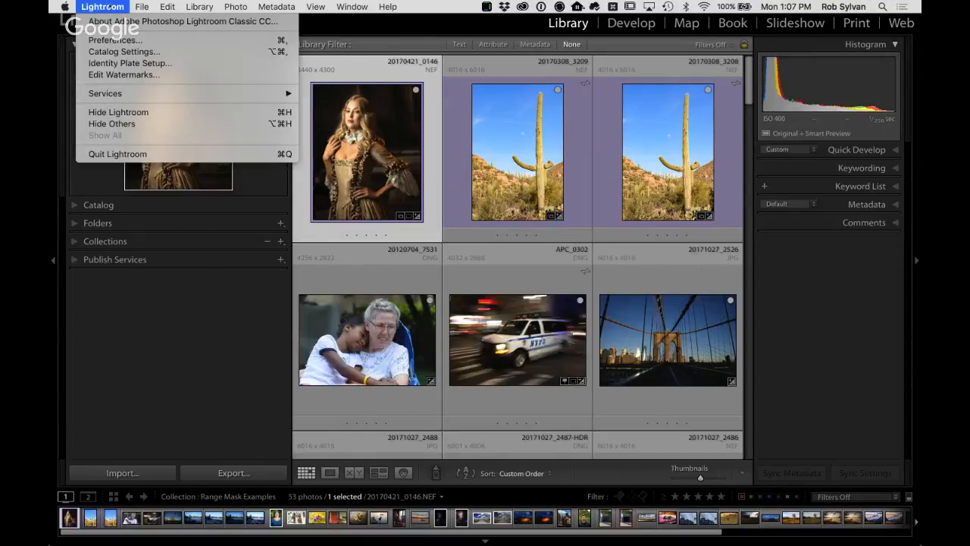
pyautogui.moveTo(176, 6)
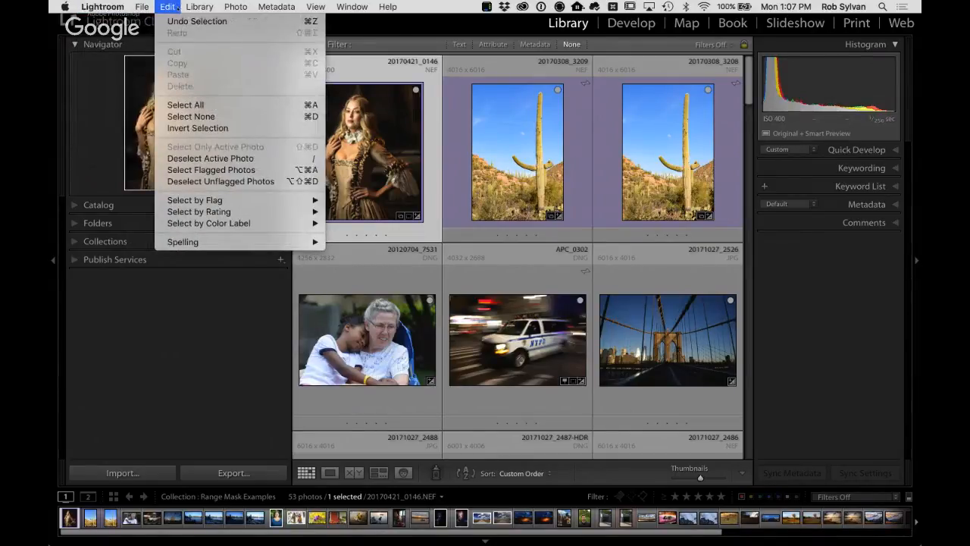
pyautogui.moveTo(102, 7)
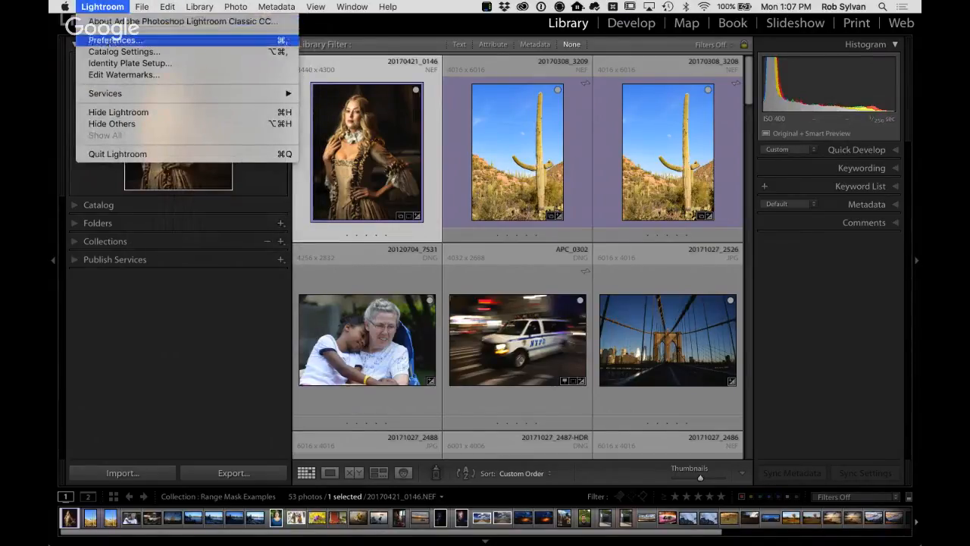
pyautogui.click(118, 40)
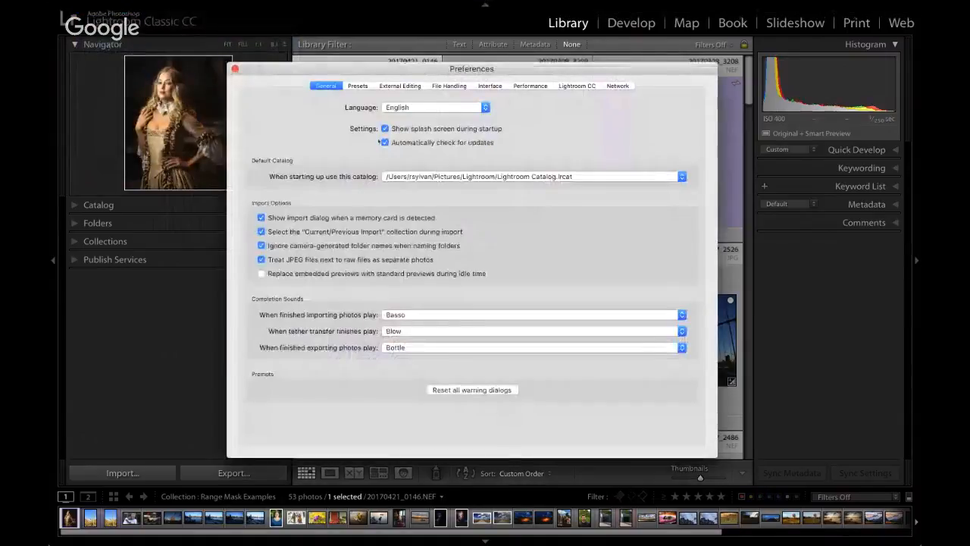
pyautogui.click(399, 85)
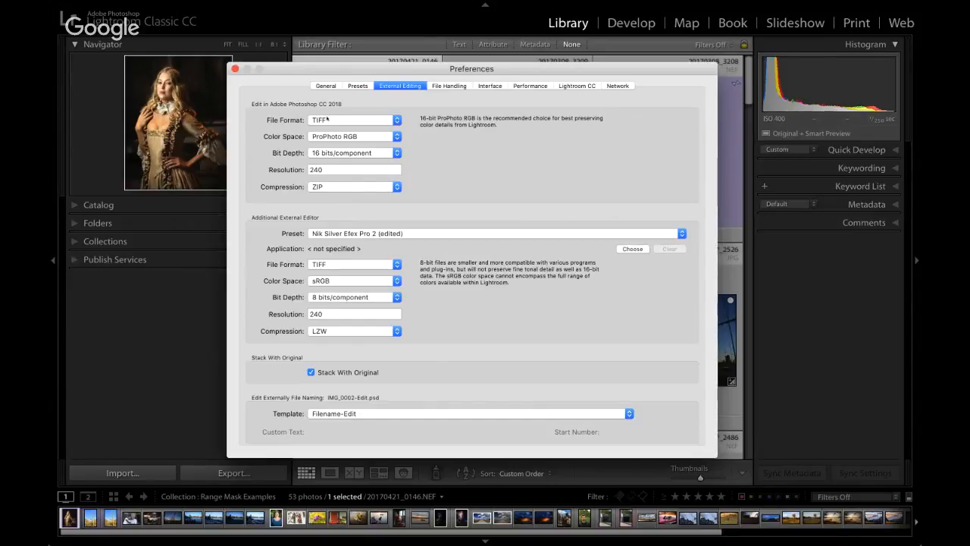
# Step: Examine the file format choices for editing in Photoshop, keeping TIFF
pyautogui.click(331, 120)
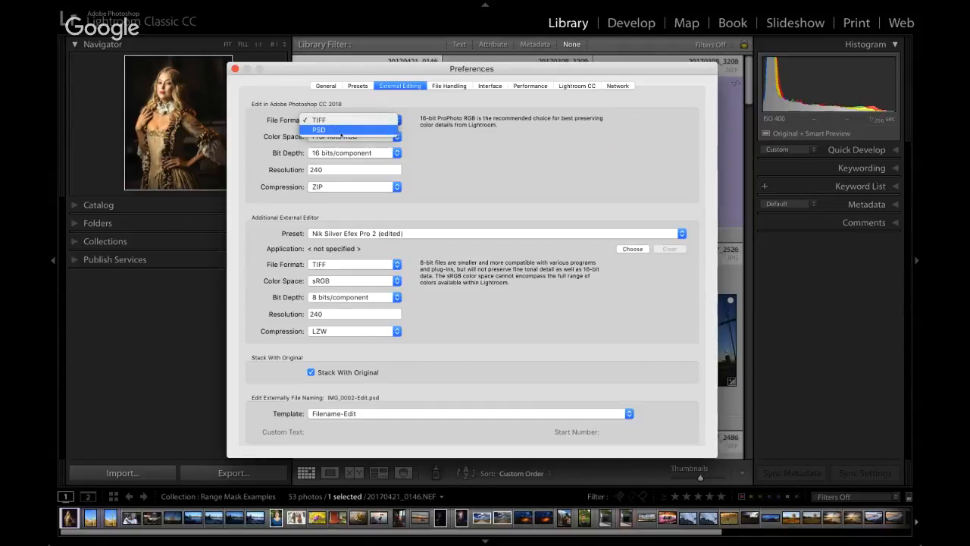
pyautogui.click(341, 121)
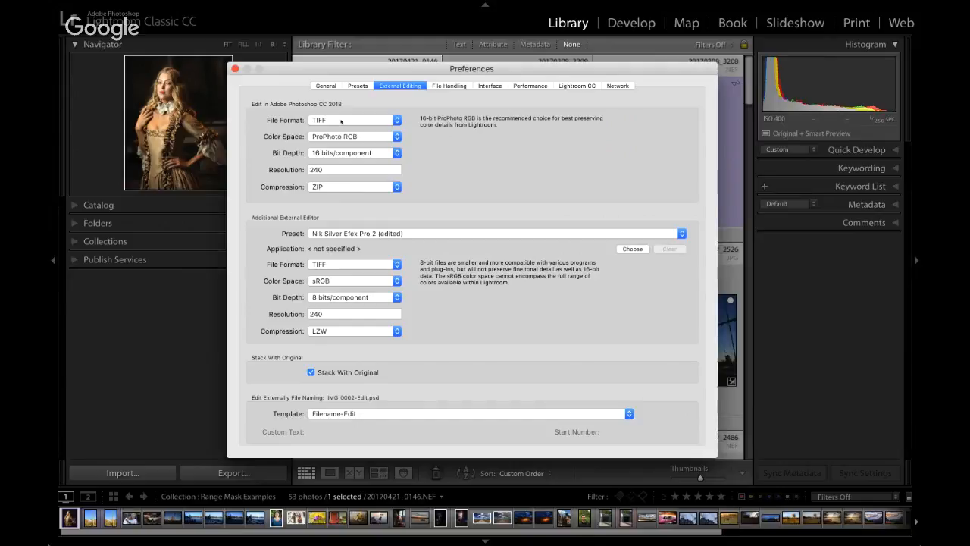
pyautogui.click(341, 120)
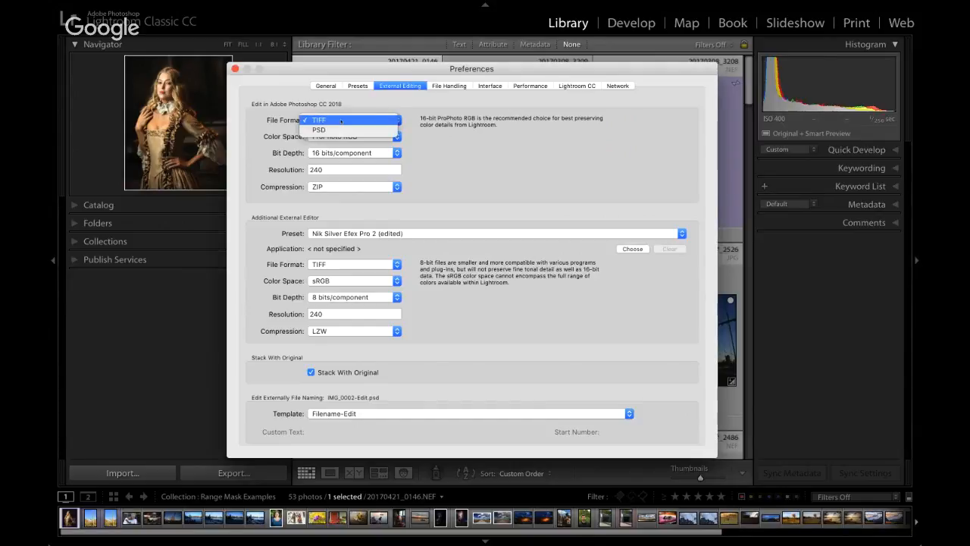
pyautogui.click(341, 121)
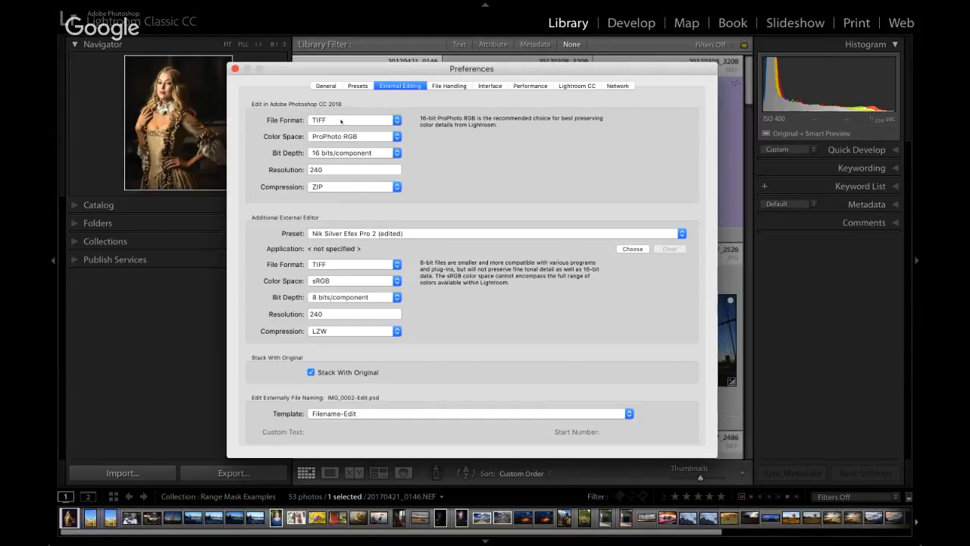
pyautogui.click(398, 121)
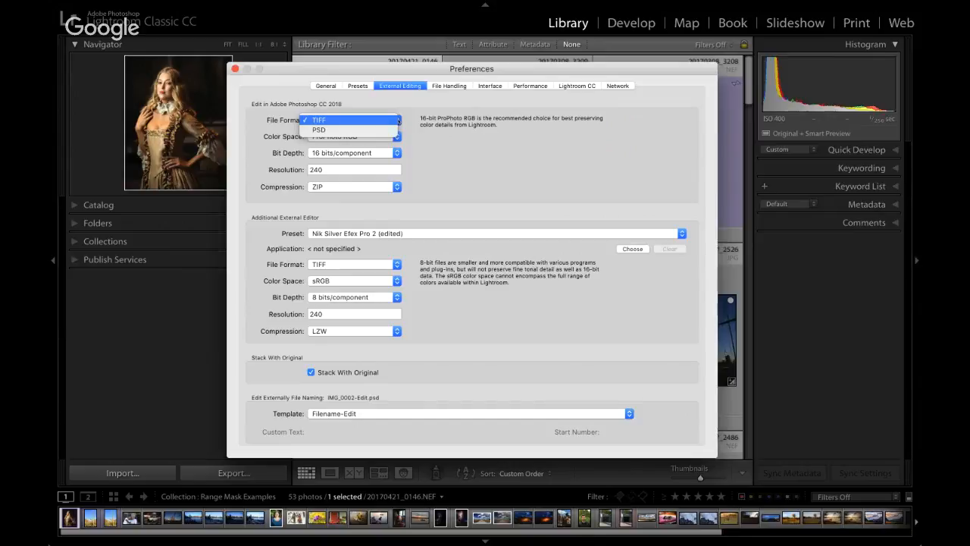
pyautogui.click(398, 121)
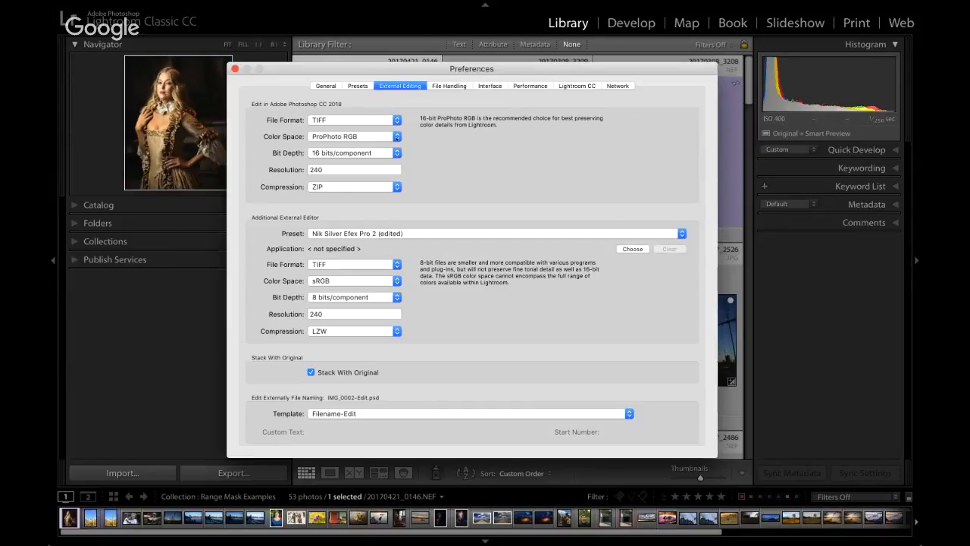
# Step: Examine the color space choices for editing in Photoshop, keeping ProPhoto RGB
pyautogui.click(396, 137)
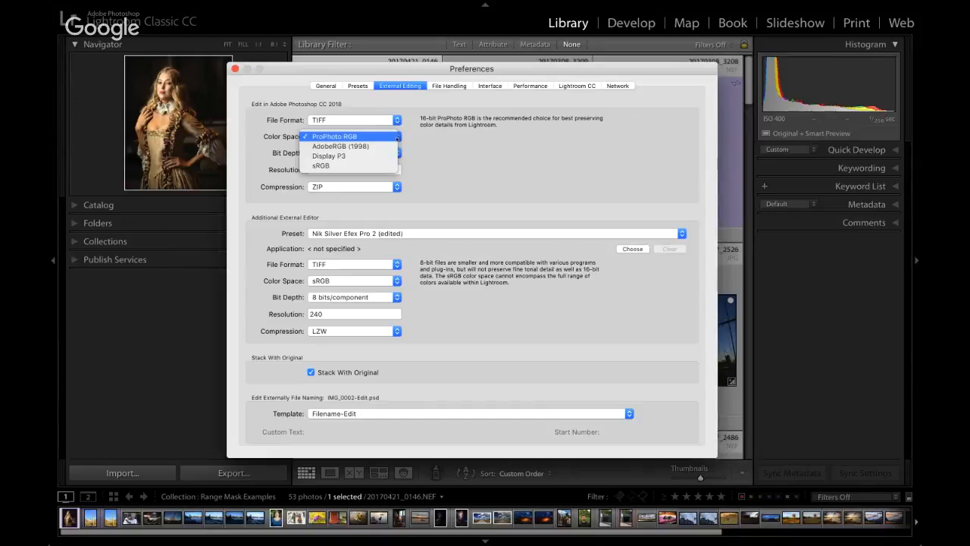
pyautogui.click(396, 137)
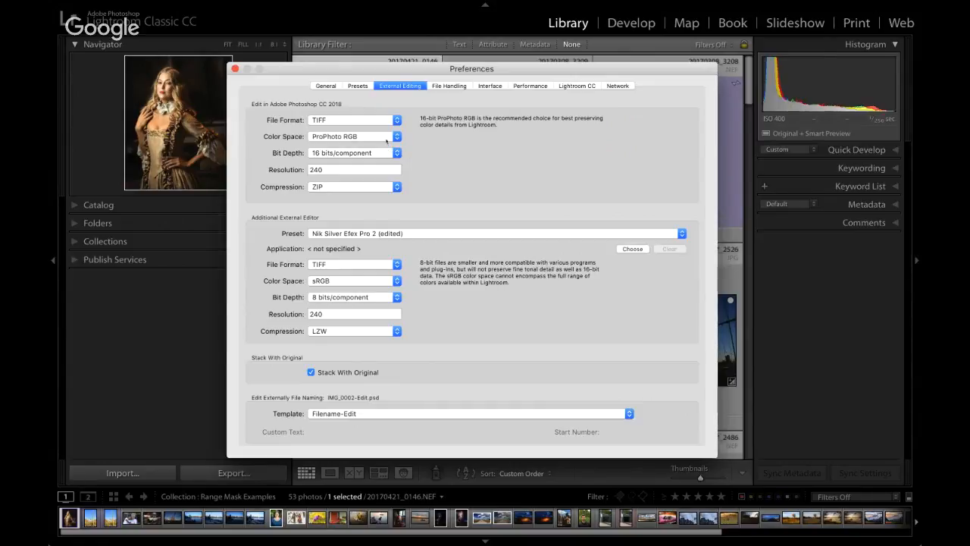
pyautogui.click(386, 140)
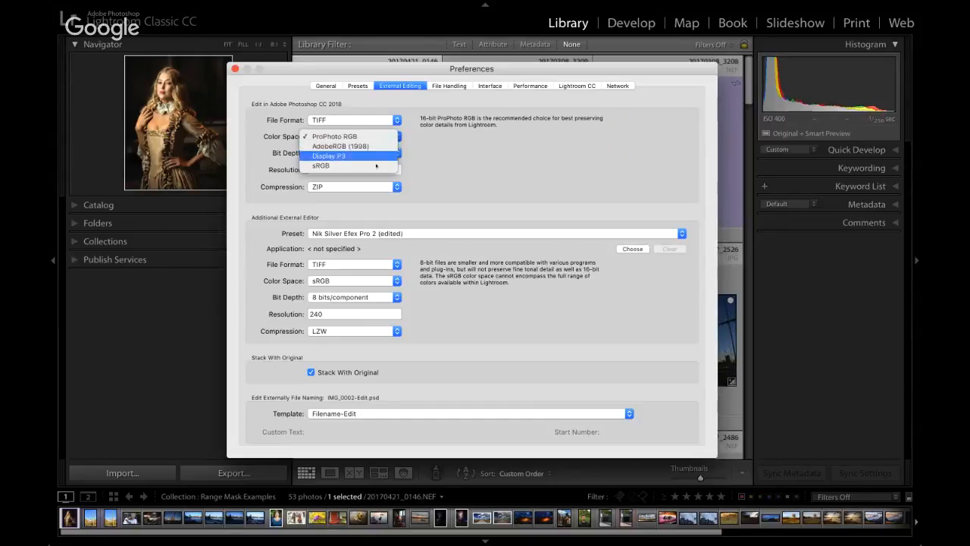
pyautogui.click(417, 147)
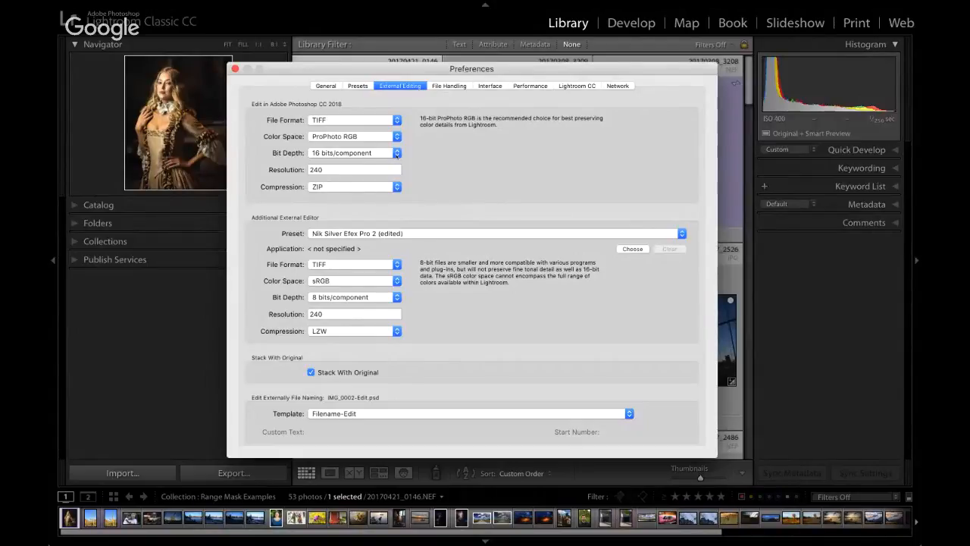
# Step: Set the Photoshop bit depth to 8 bits/component and its color space to AdobeRGB (1998)
pyautogui.click(396, 153)
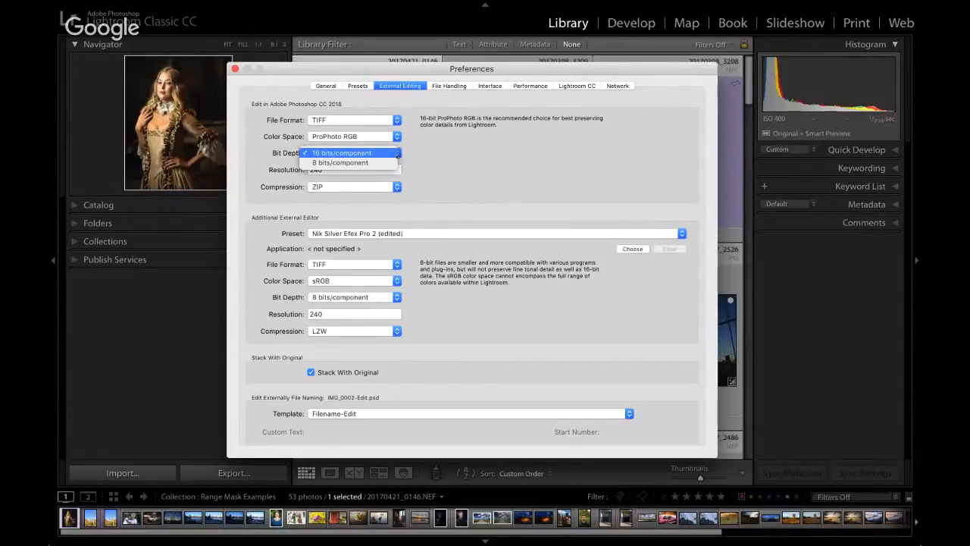
pyautogui.click(390, 163)
pyautogui.click(388, 137)
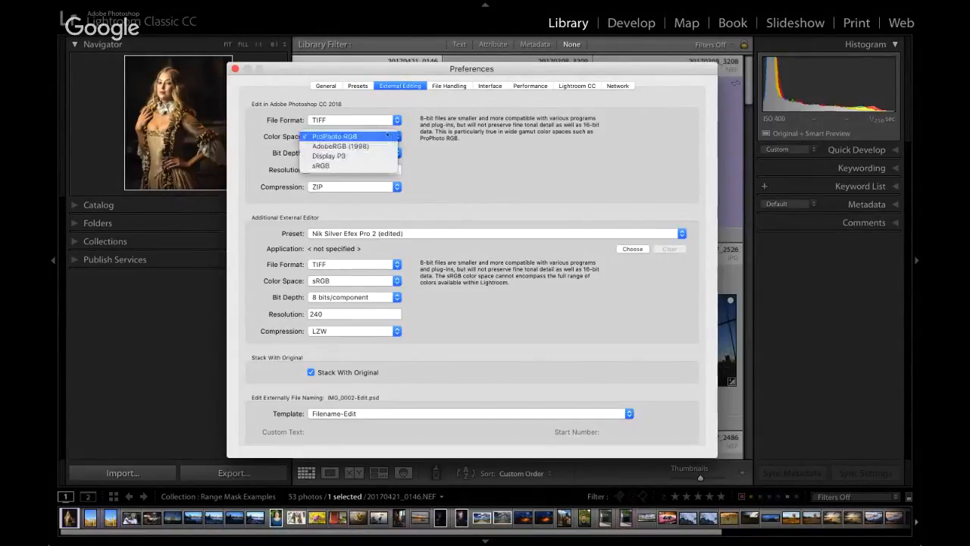
pyautogui.click(383, 145)
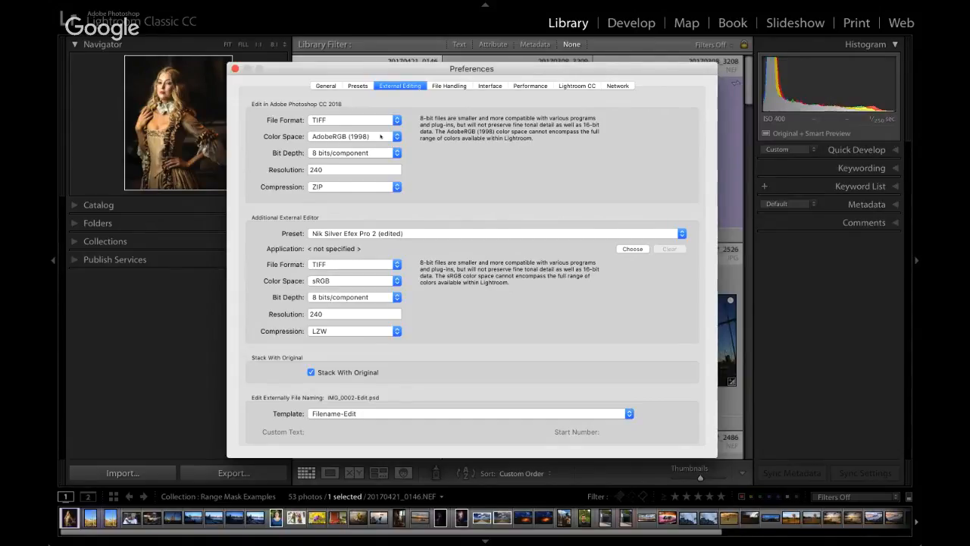
# Step: Restore the Photoshop color space to ProPhoto RGB and the bit depth to 16 bits/component
pyautogui.click(380, 136)
pyautogui.click(376, 126)
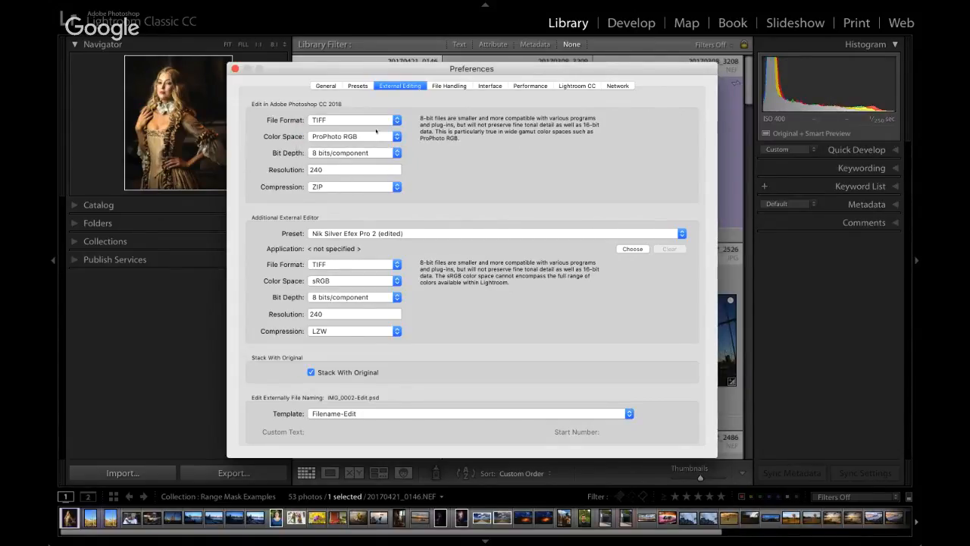
pyautogui.click(373, 153)
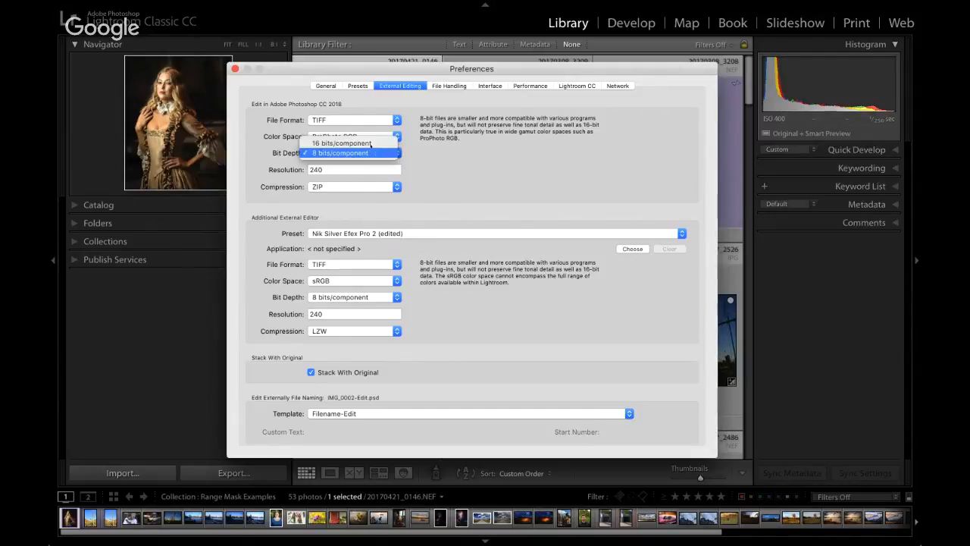
pyautogui.click(369, 141)
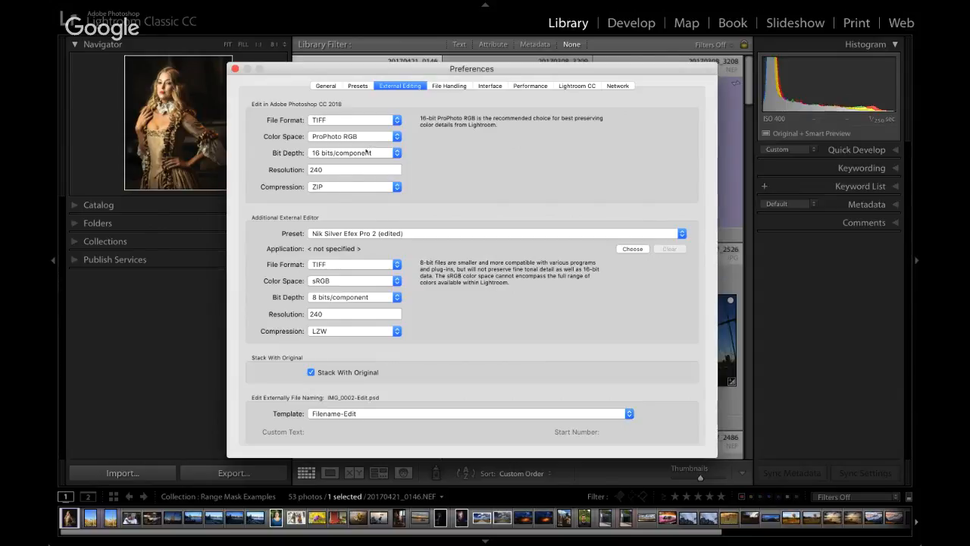
# Step: Check the resolution and the compression choices for editing in Photoshop, keeping ZIP compression
pyautogui.doubleClick(339, 169)
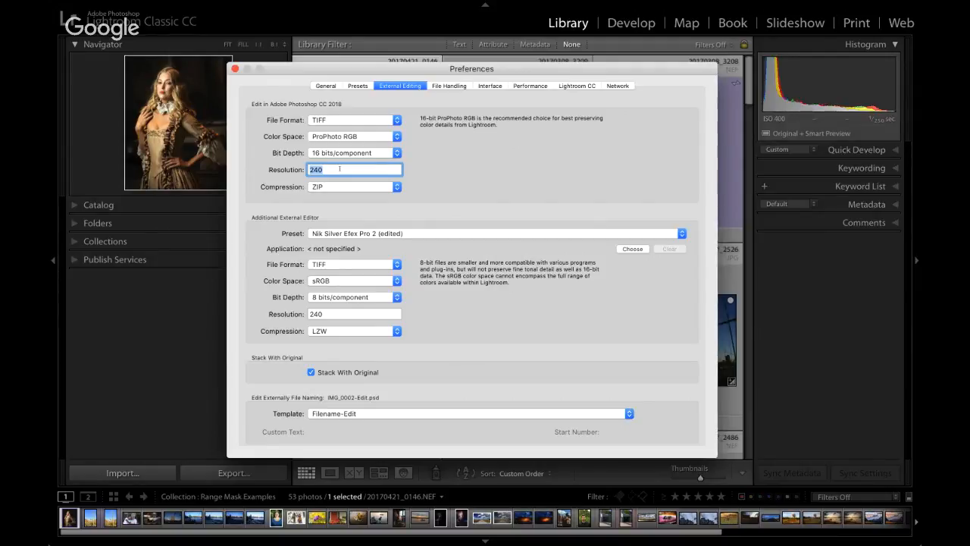
pyautogui.click(336, 188)
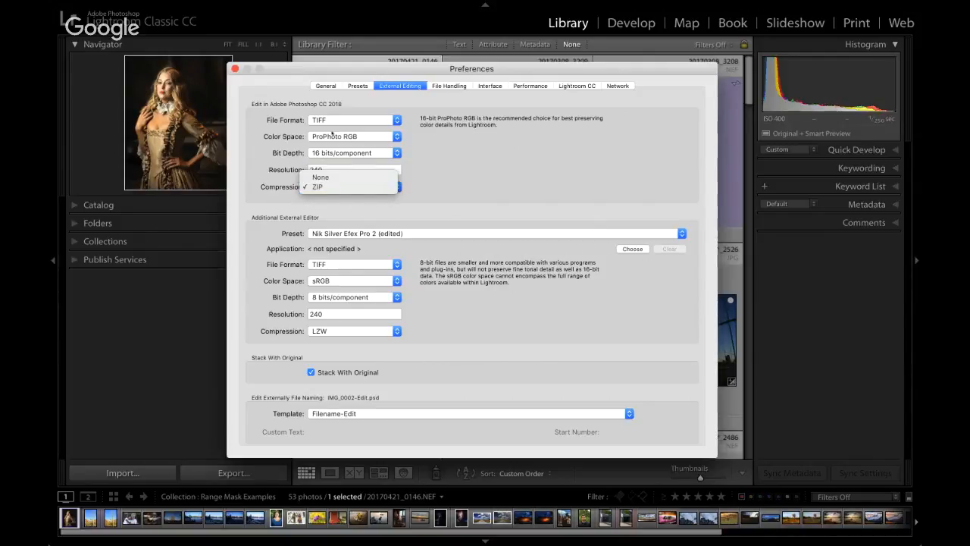
pyautogui.click(331, 191)
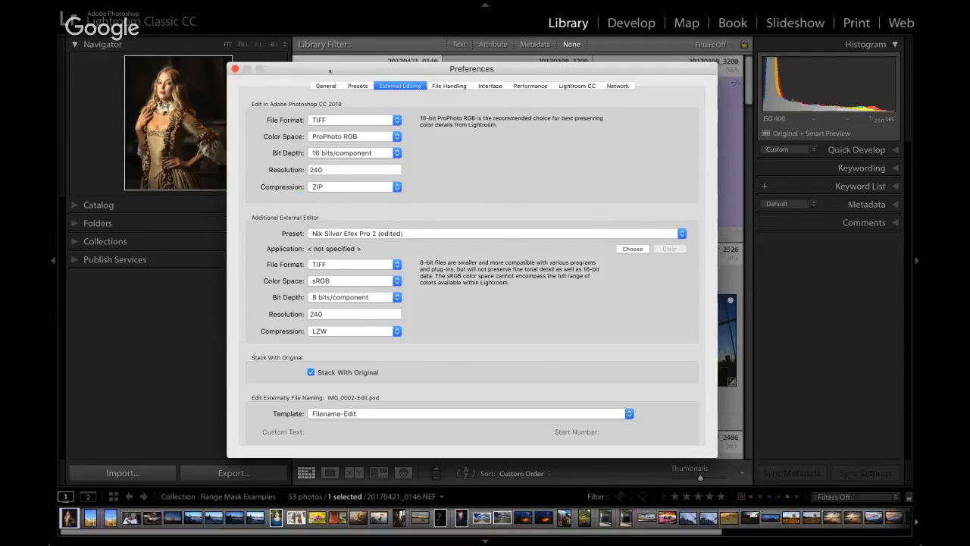
# Step: Try PSD as the Photoshop file format and switch it back to TIFF
pyautogui.click(332, 113)
pyautogui.click(325, 130)
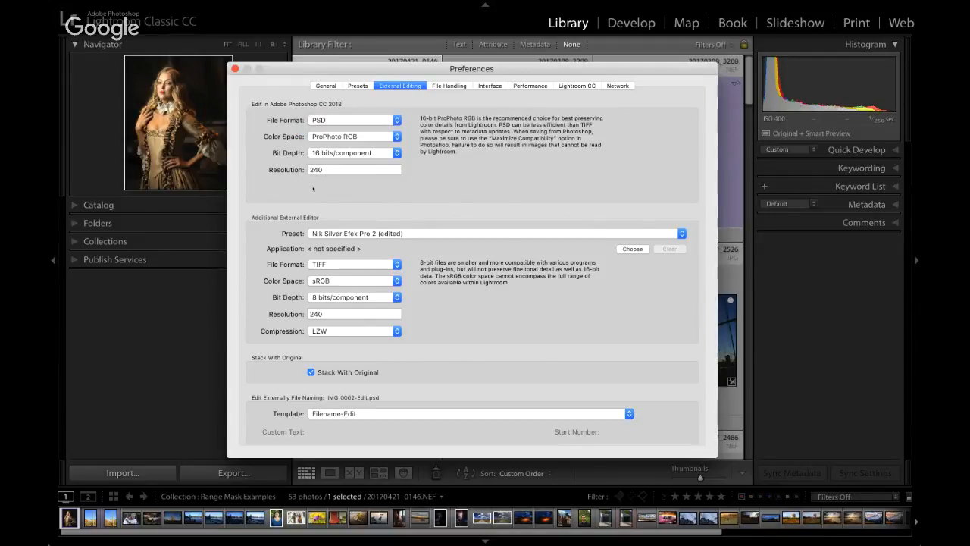
pyautogui.click(333, 119)
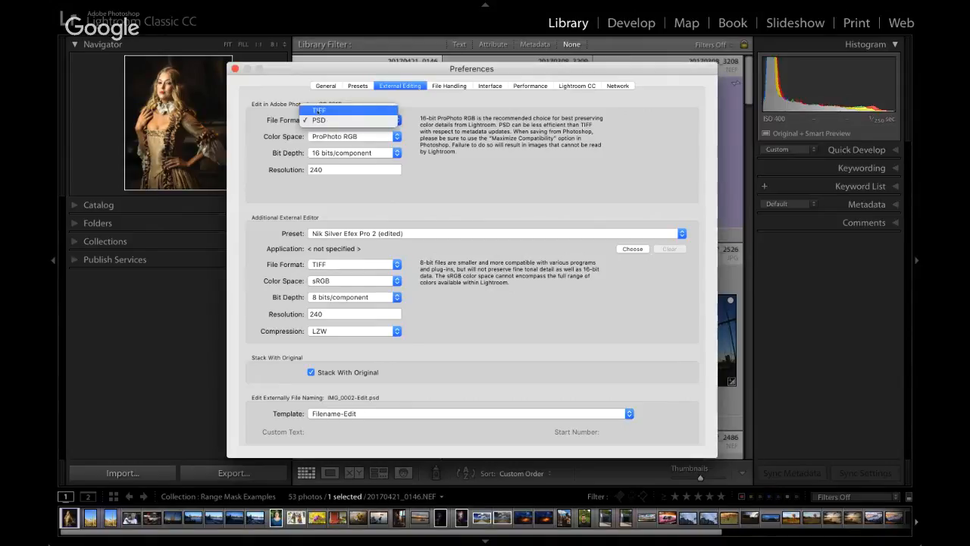
pyautogui.click(326, 109)
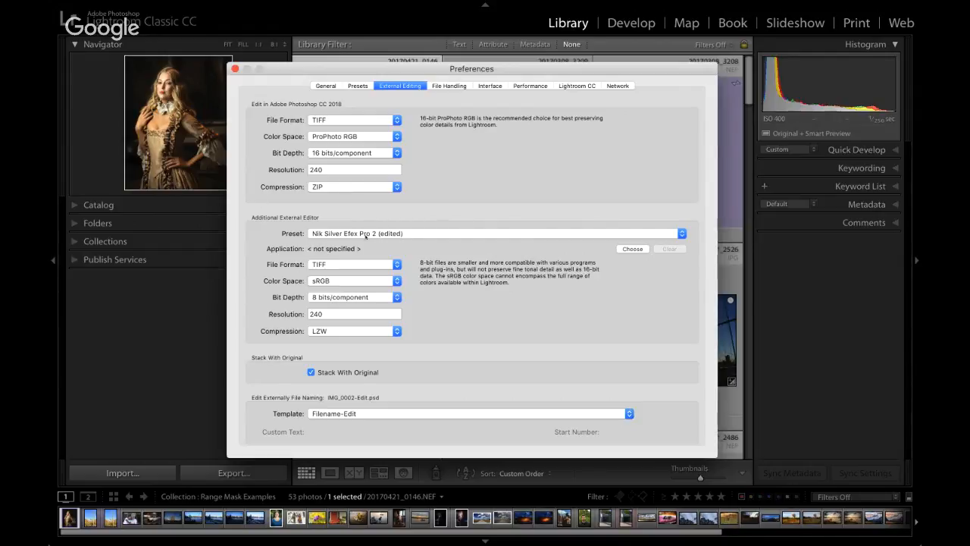
# Step: Load the Nik Color Efex Pro 4 preset for the additional external editor
pyautogui.click(396, 235)
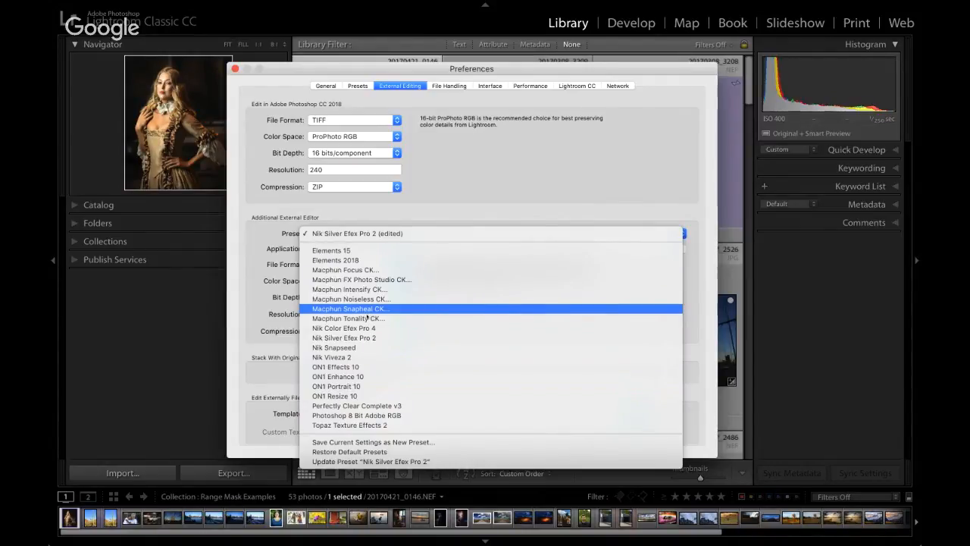
pyautogui.click(366, 327)
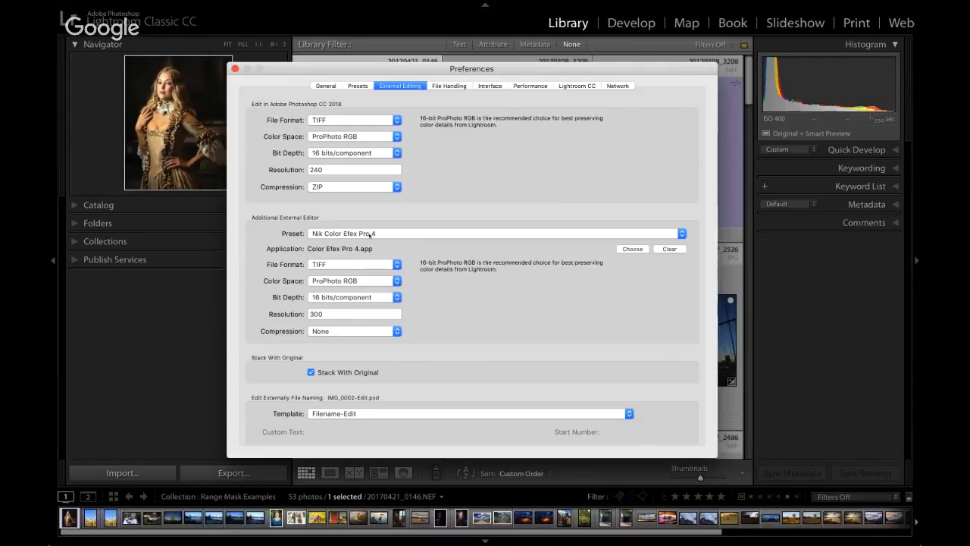
pyautogui.click(371, 234)
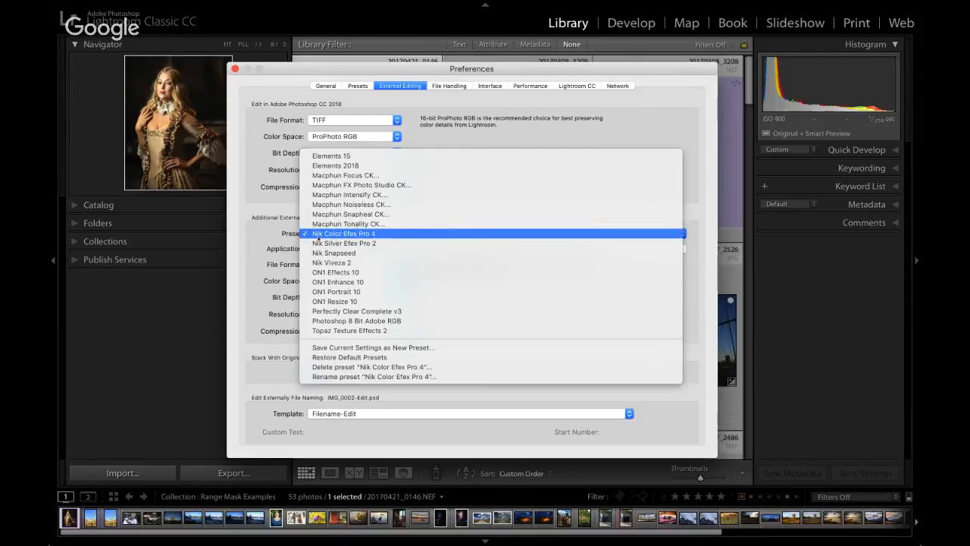
pyautogui.click(322, 234)
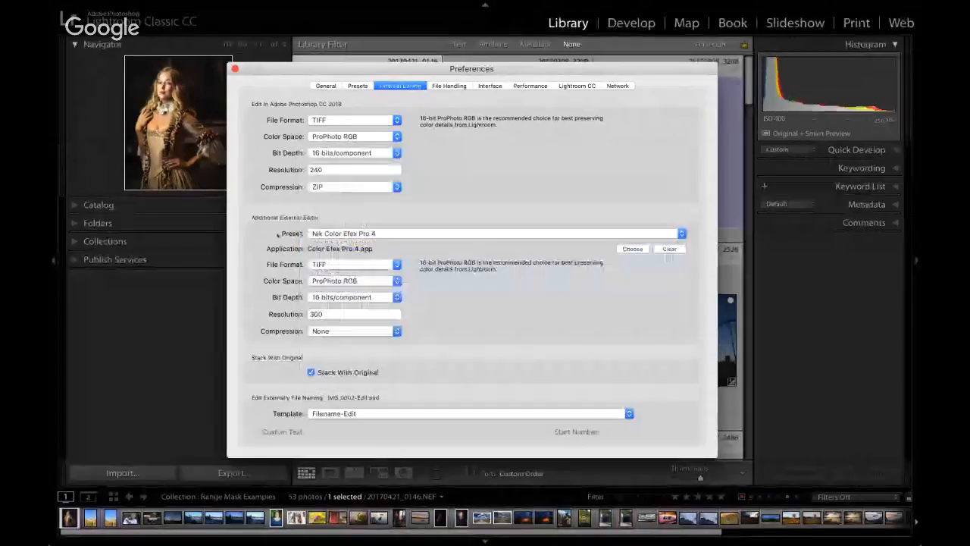
# Step: Start renaming the Nik Color Efex Pro 4 external editor preset and cancel without changing its name
pyautogui.click(323, 235)
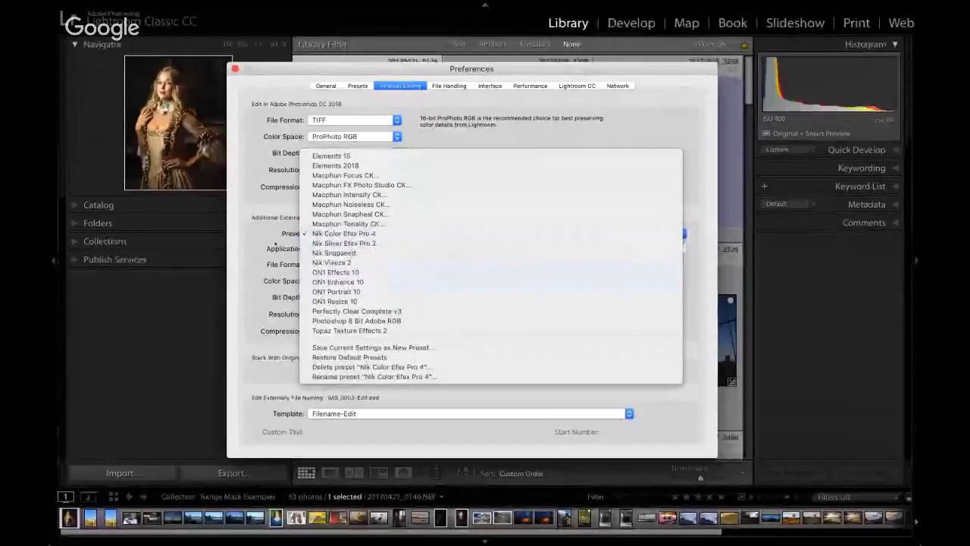
pyautogui.click(322, 234)
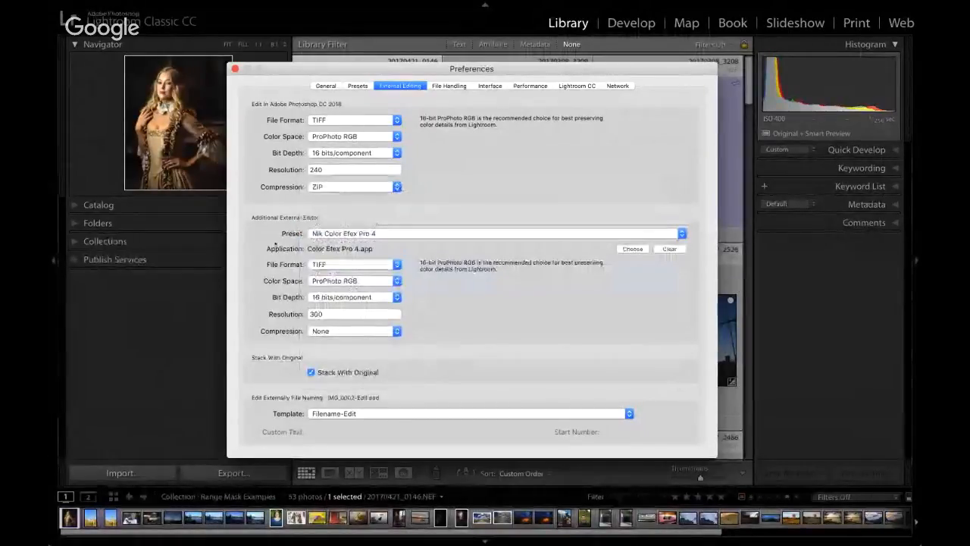
pyautogui.click(322, 234)
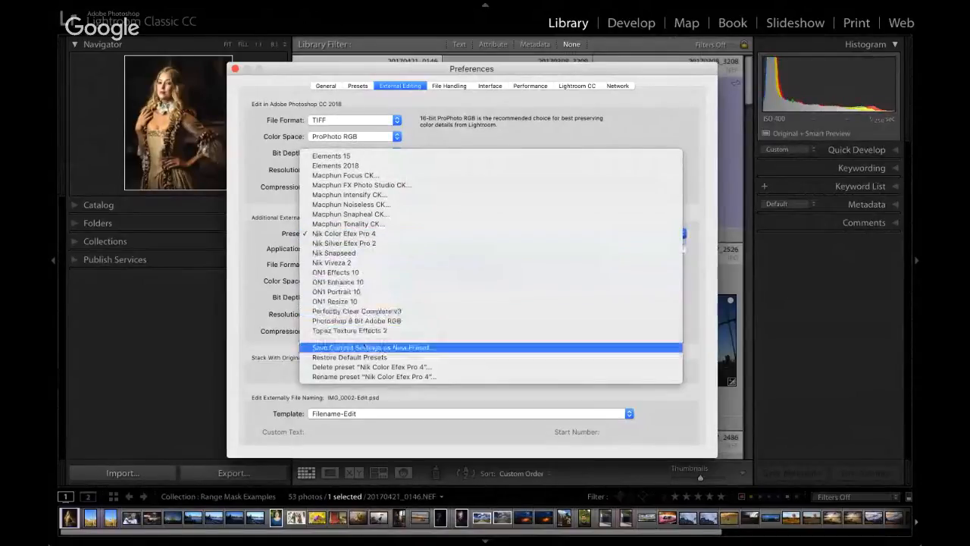
pyautogui.click(369, 377)
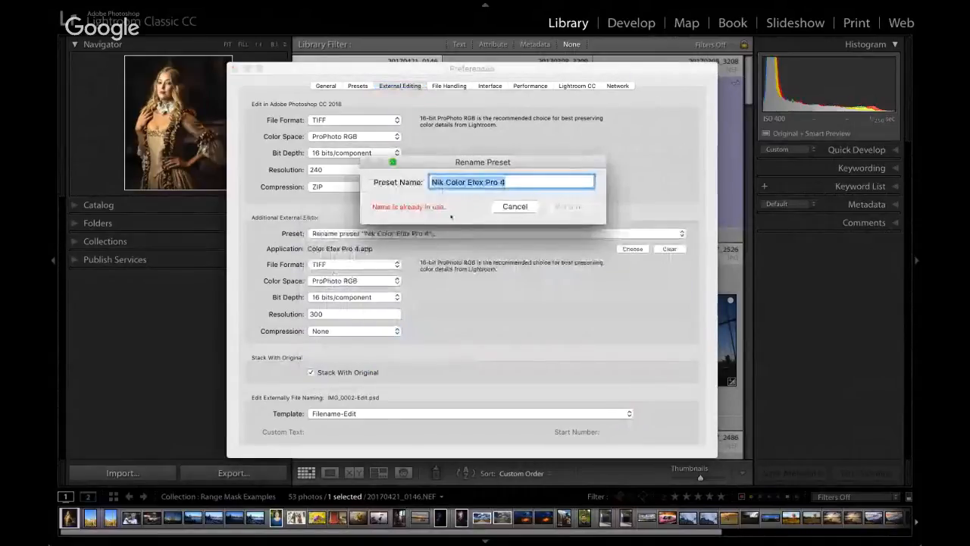
pyautogui.click(442, 183)
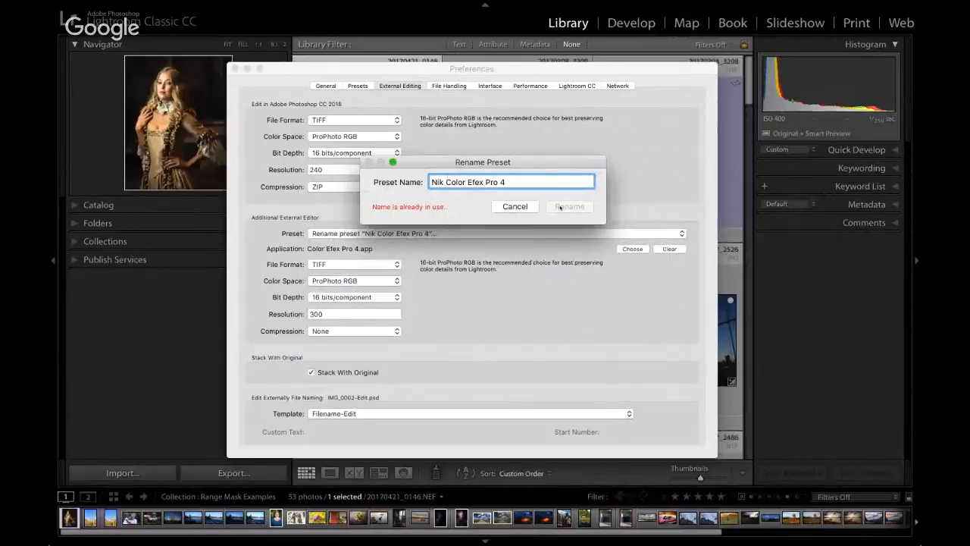
pyautogui.click(515, 205)
# Step: Load the Elements 2018 preset to view its settings, and delete the Elements 15 preset
pyautogui.click(419, 234)
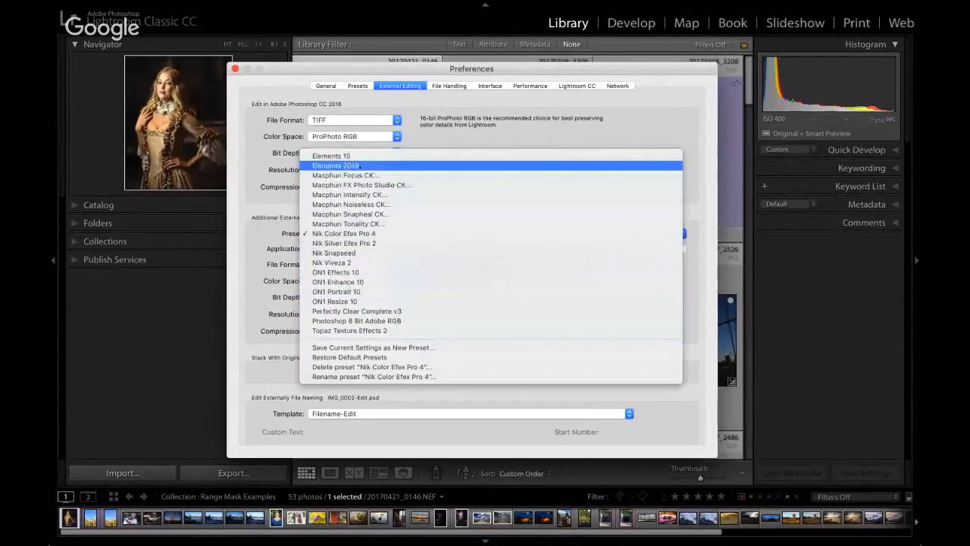
pyautogui.click(360, 165)
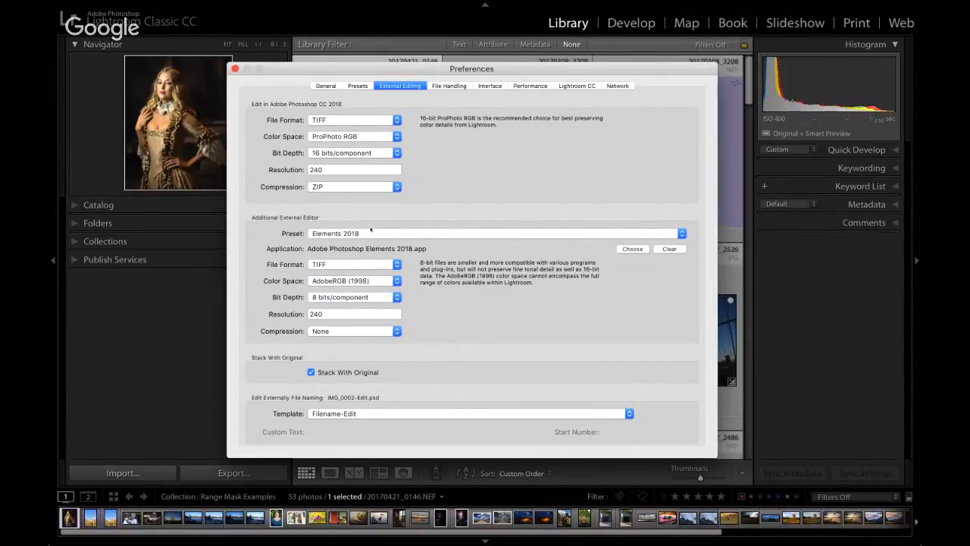
pyautogui.click(362, 231)
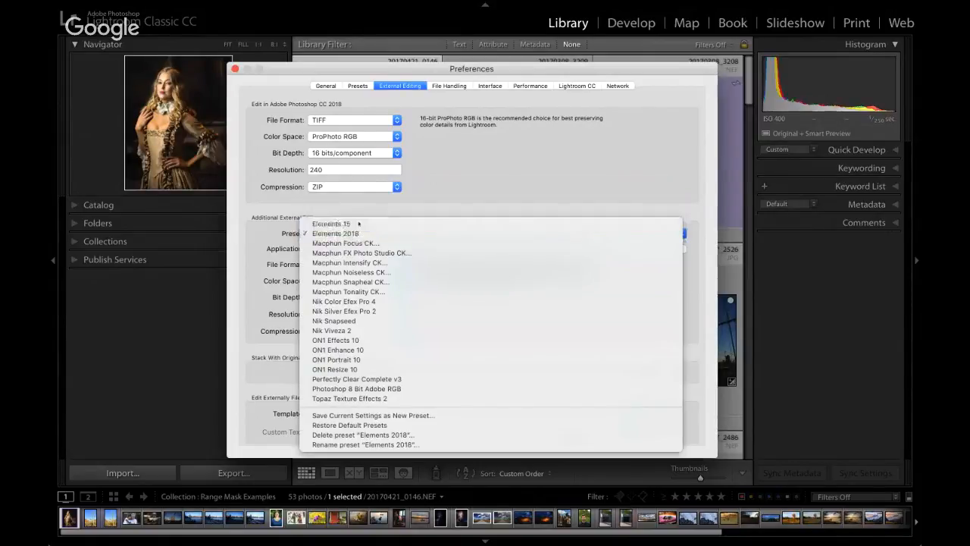
pyautogui.click(360, 233)
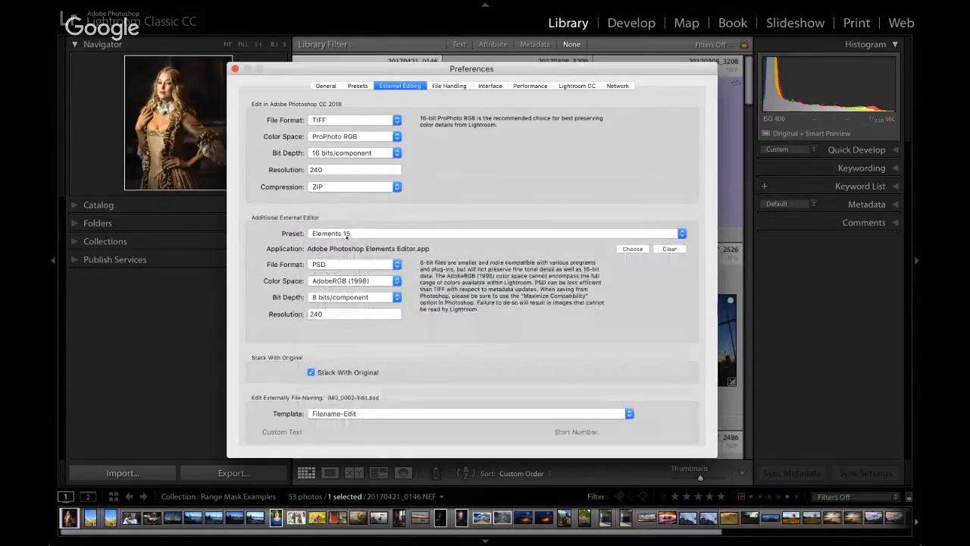
pyautogui.click(347, 235)
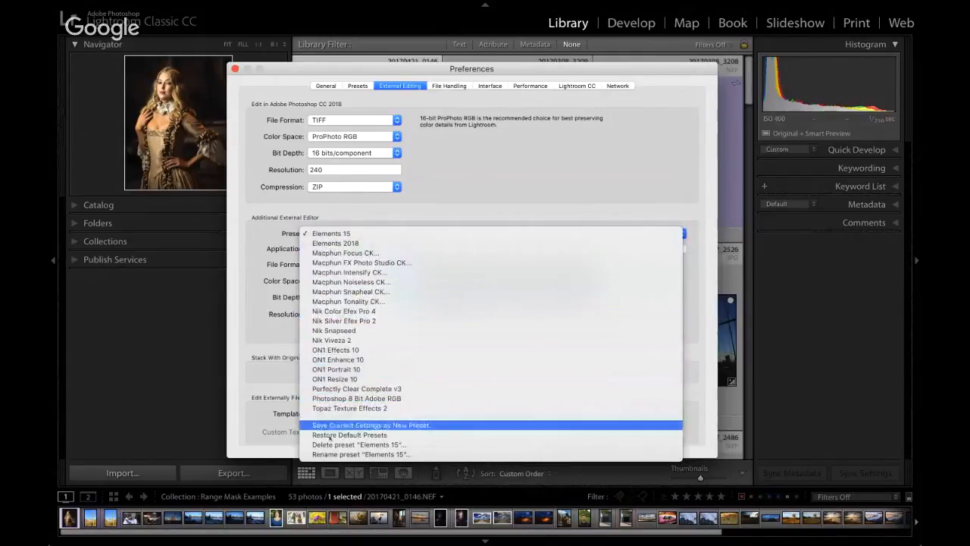
pyautogui.click(333, 444)
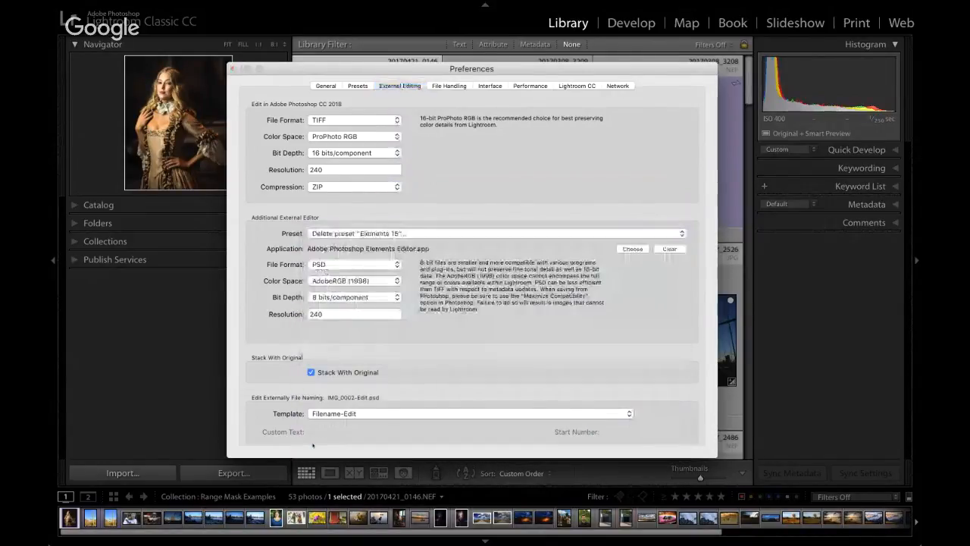
pyautogui.click(568, 188)
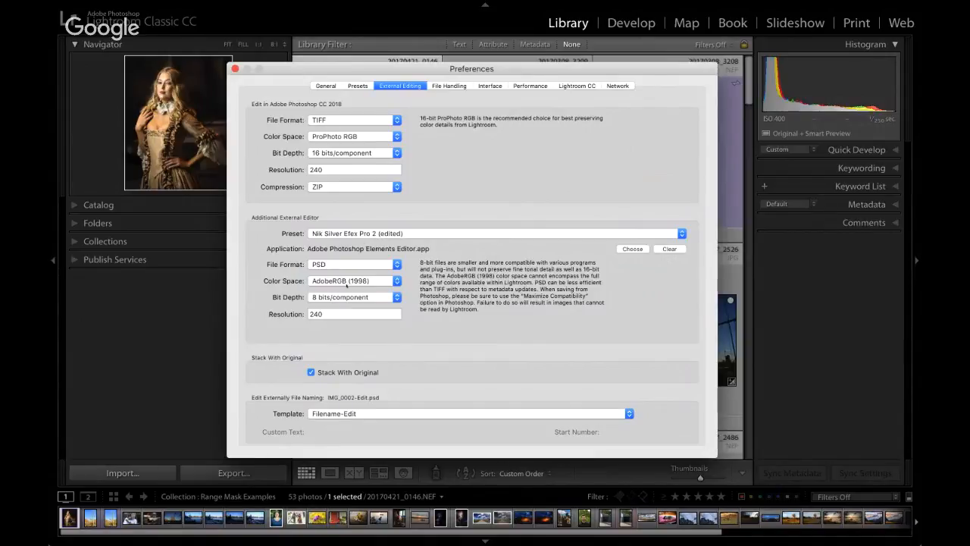
# Step: Set the additional external editor's resolution to 300 and update the Nik Silver Efex Pro 2 preset with the current settings
pyautogui.click(326, 318)
pyautogui.write('300')
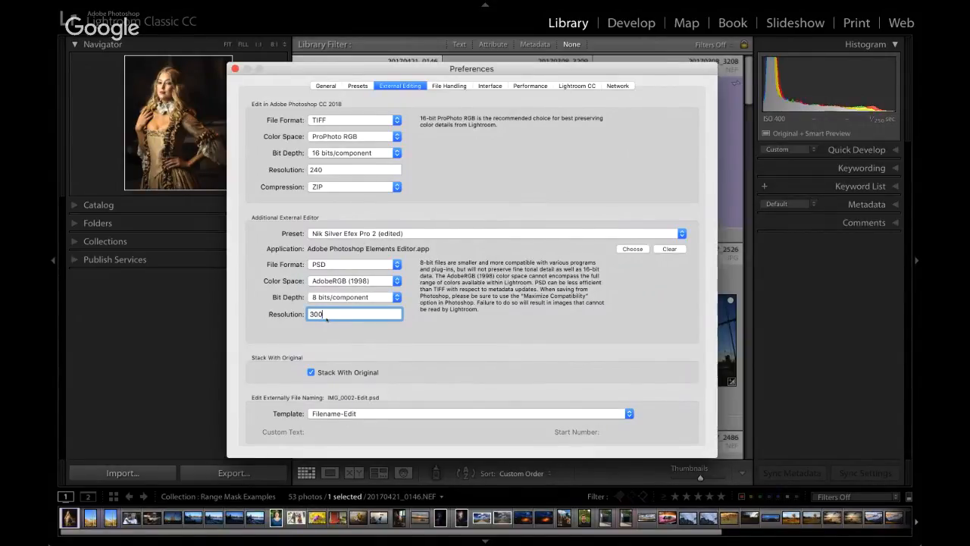
pyautogui.click(389, 297)
pyautogui.click(387, 297)
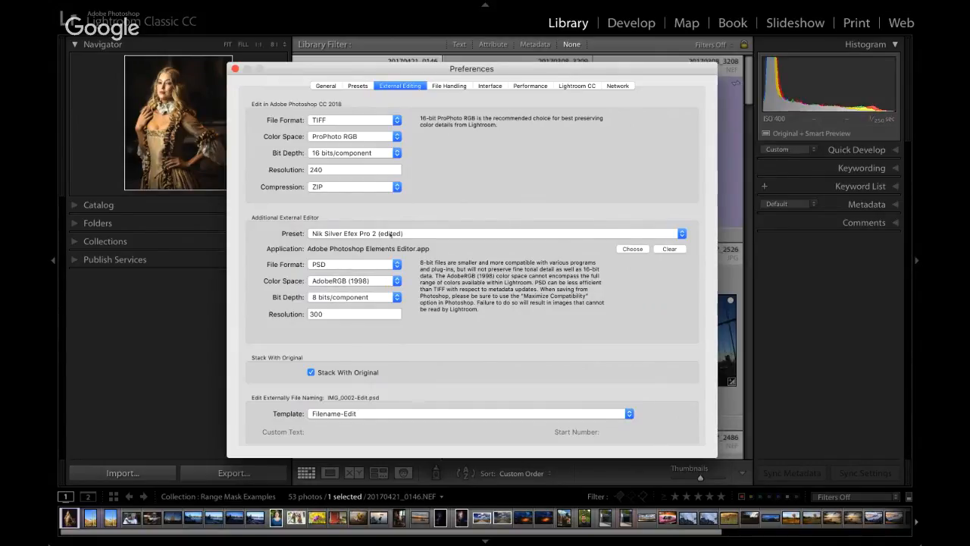
pyautogui.click(390, 234)
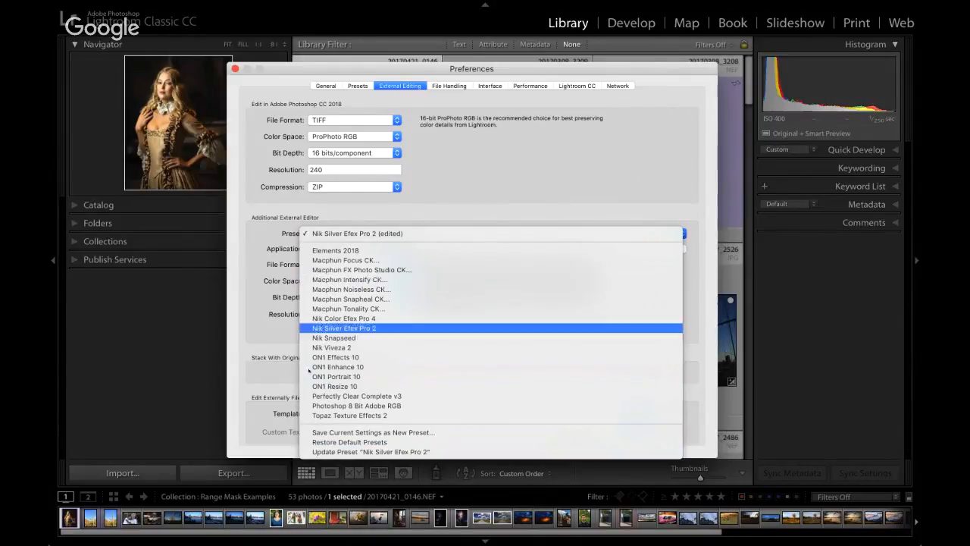
pyautogui.click(338, 452)
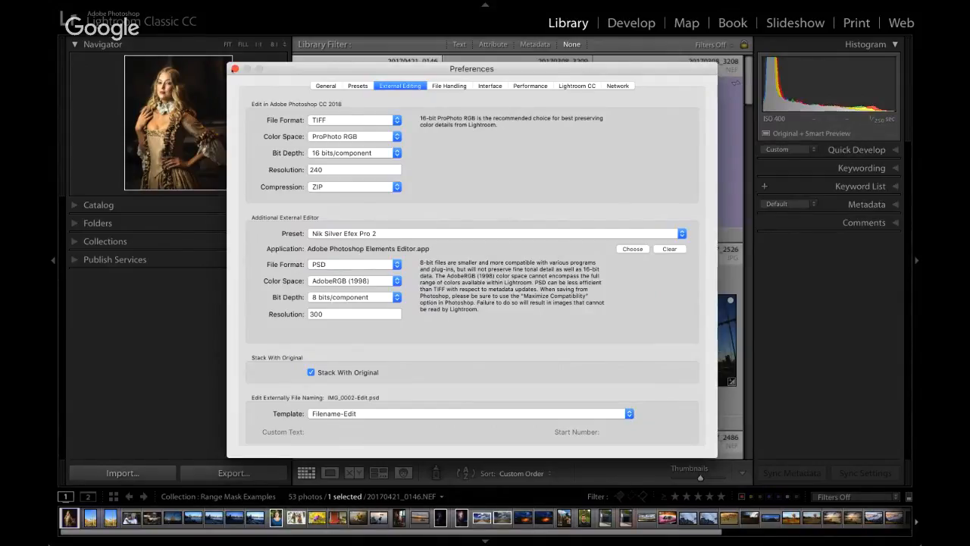
# Step: Close the preferences and check which external editors are offered for editing photo 20170421_0146
pyautogui.click(235, 68)
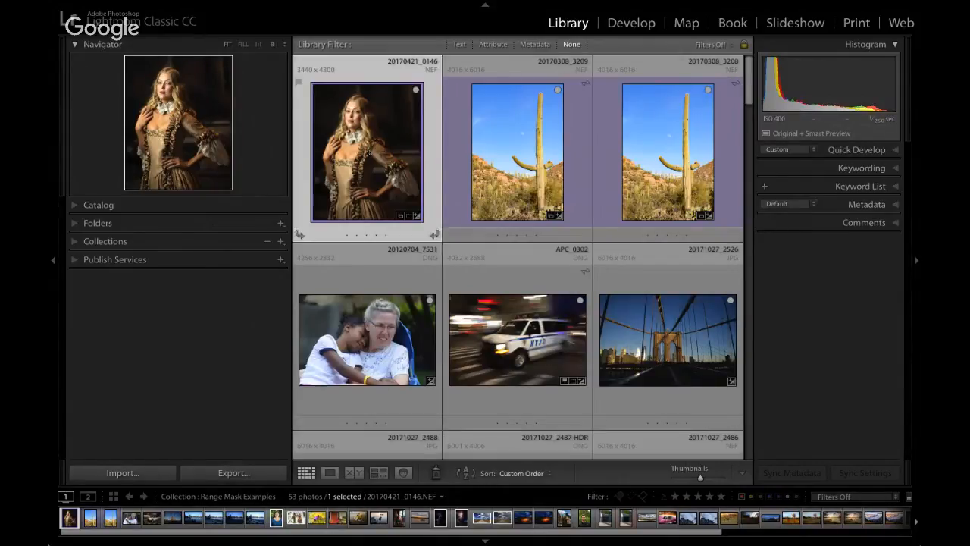
pyautogui.rightClick(372, 134)
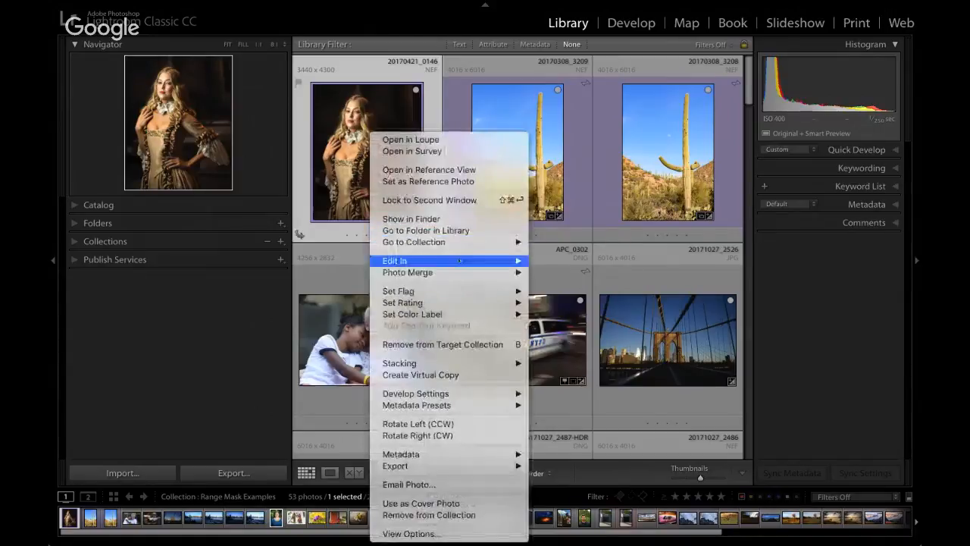
pyautogui.moveTo(470, 260)
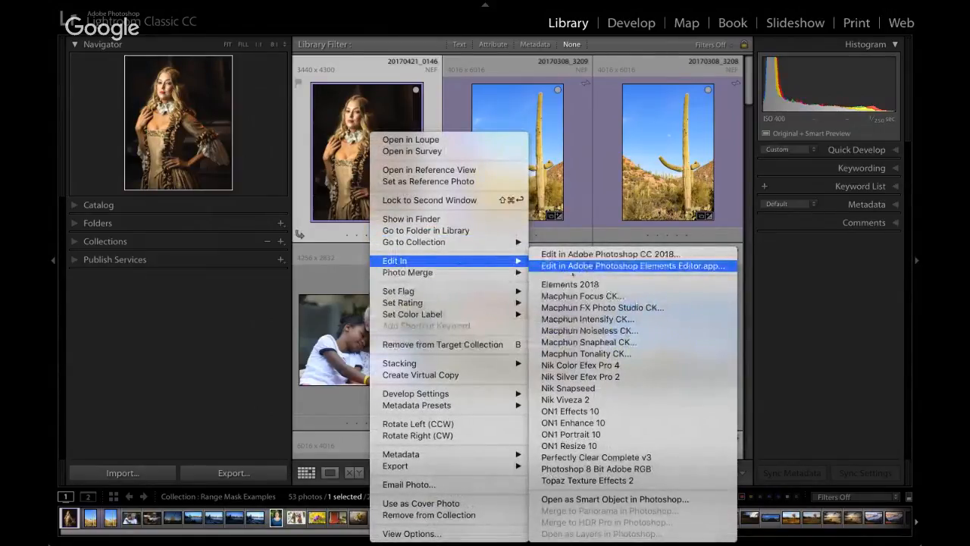
# Step: Return to the External Editing preferences and compare the Elements 2018 preset with Nik Silver Efex Pro 2, leaving the latter loaded
pyautogui.click(576, 255)
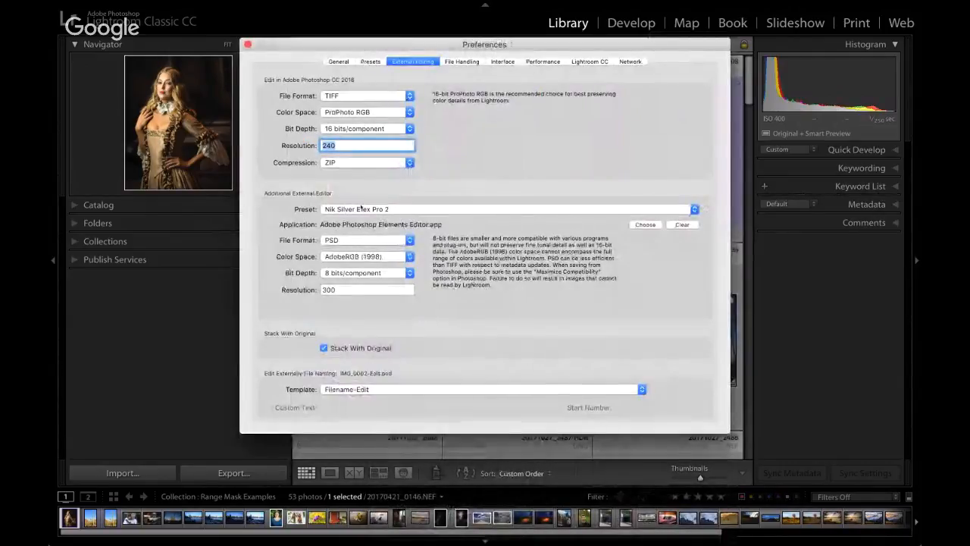
pyautogui.click(361, 208)
pyautogui.click(361, 206)
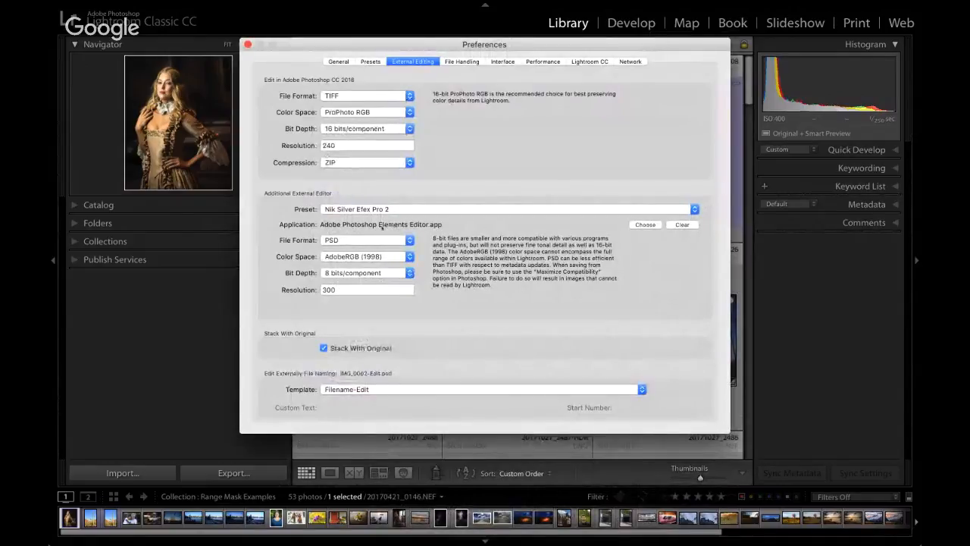
pyautogui.click(369, 211)
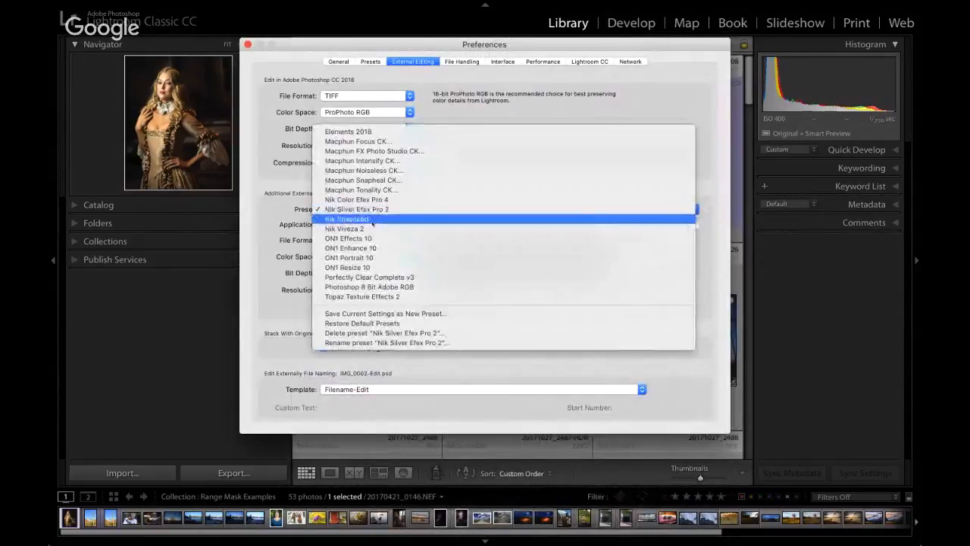
pyautogui.click(348, 131)
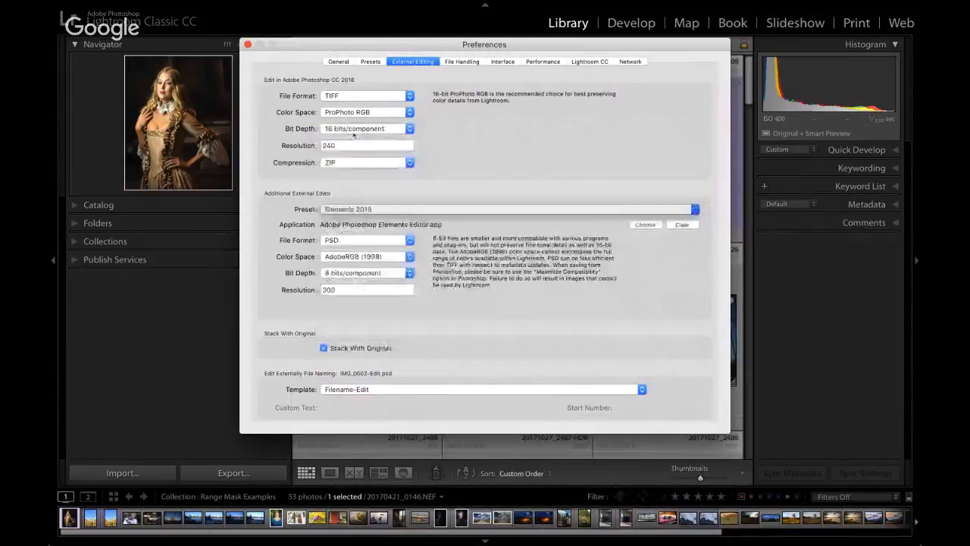
pyautogui.click(370, 209)
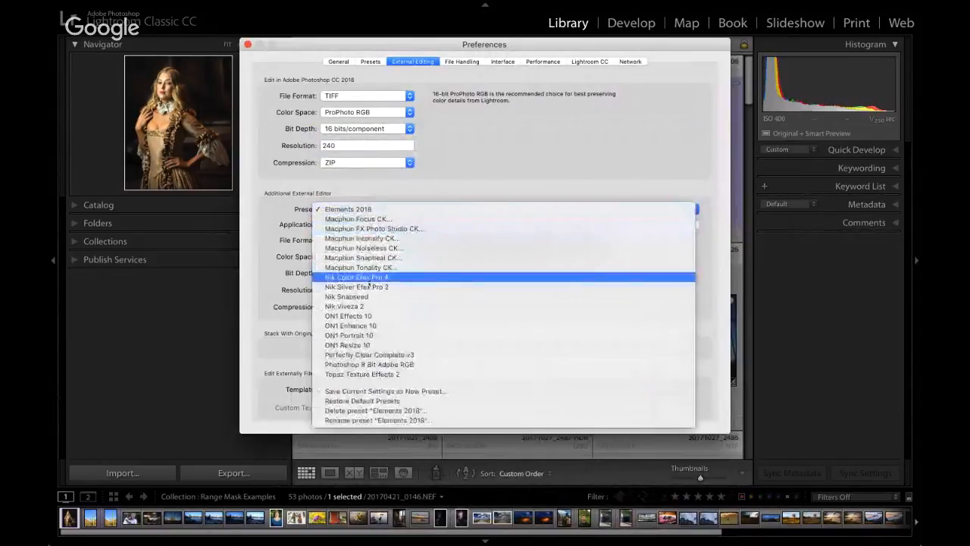
pyautogui.click(369, 287)
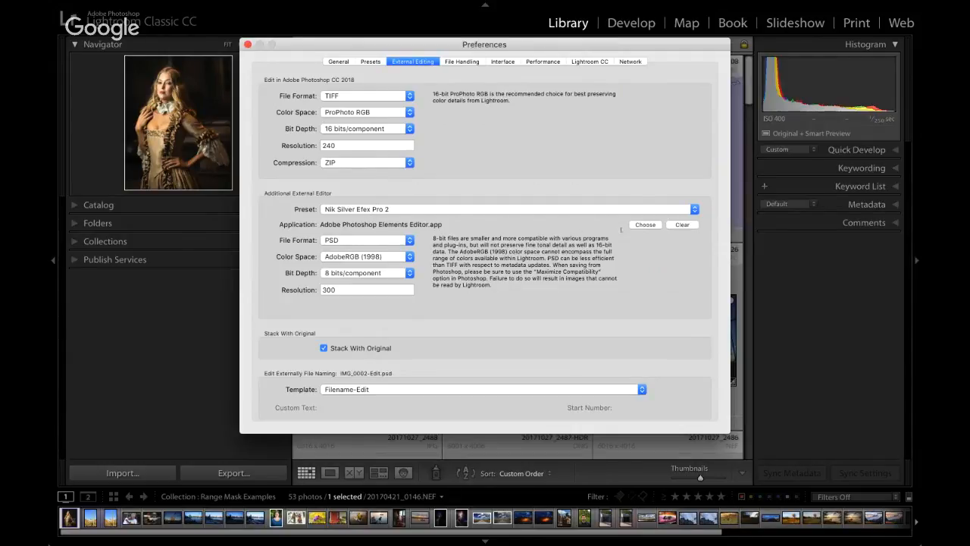
# Step: Assign Silver Efex Pro 2.app from the Nik Collection applications folder as the external editor and update the Nik Silver Efex Pro 2 preset
pyautogui.click(645, 224)
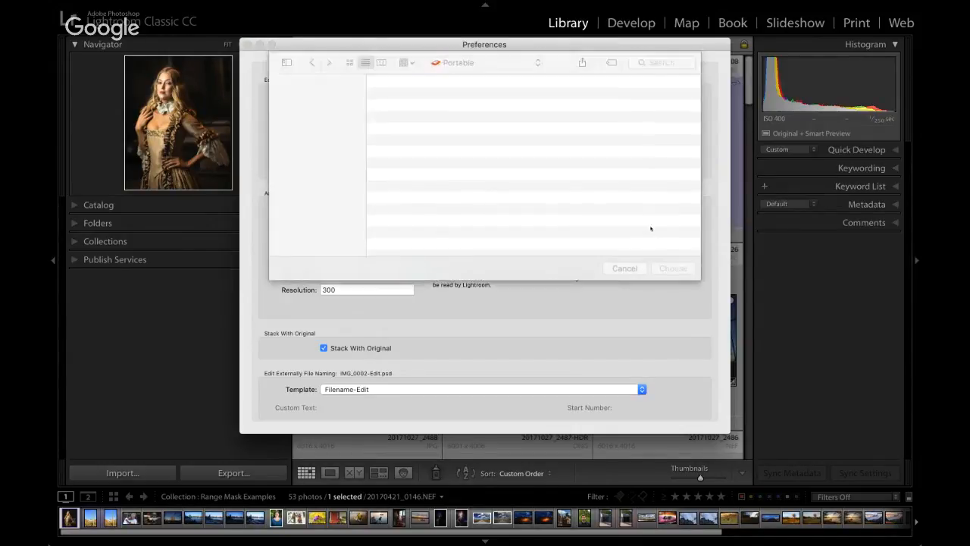
pyautogui.click(314, 176)
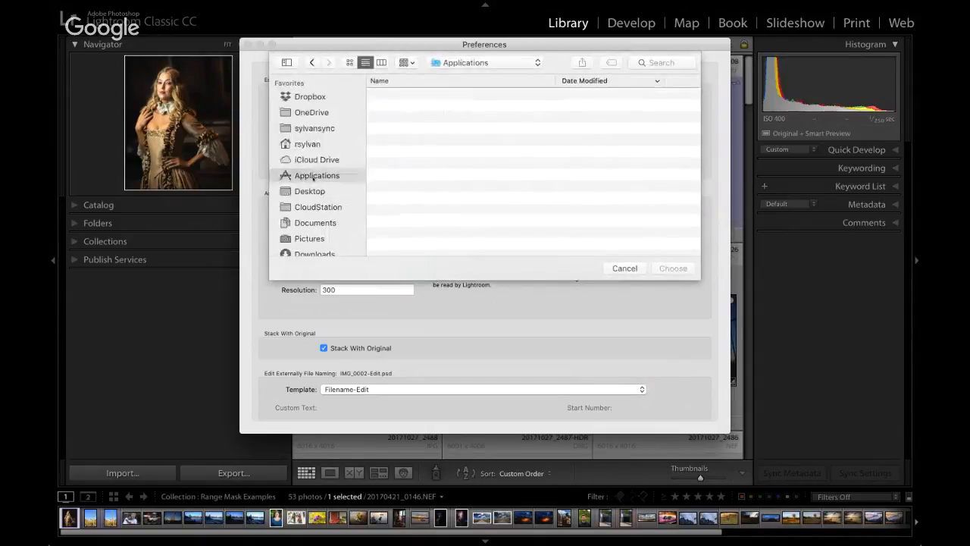
pyautogui.scroll(-5, 403, 169)
pyautogui.scroll(-15, 402, 169)
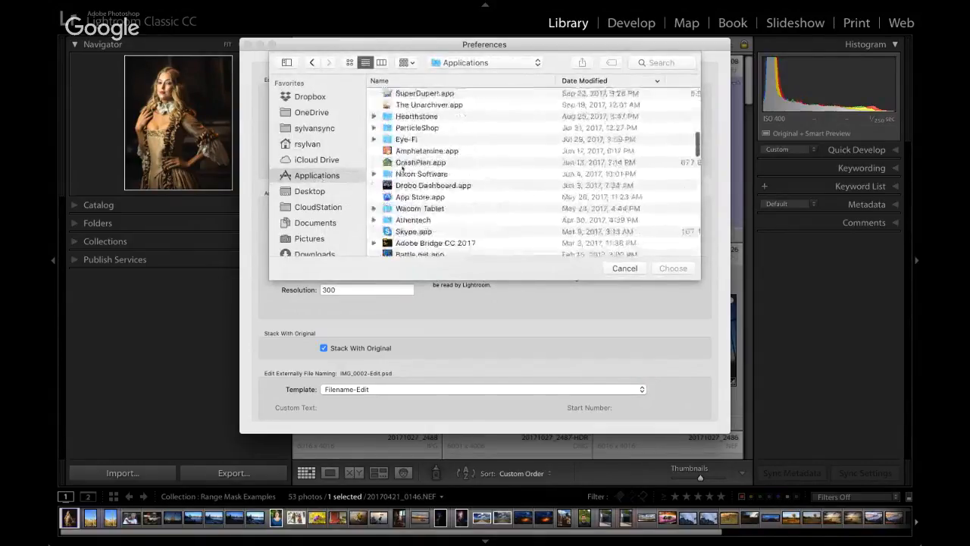
pyautogui.scroll(-15, 402, 167)
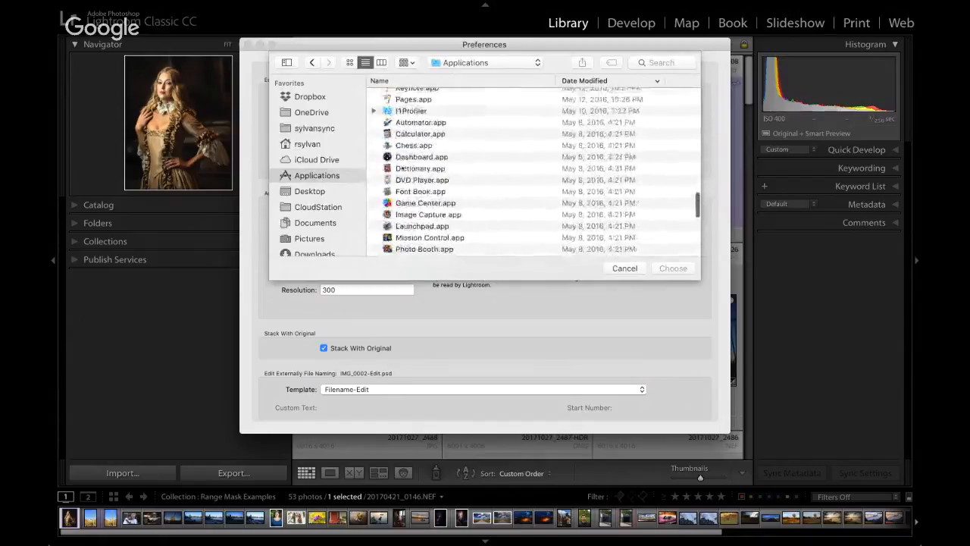
pyautogui.scroll(20, 403, 168)
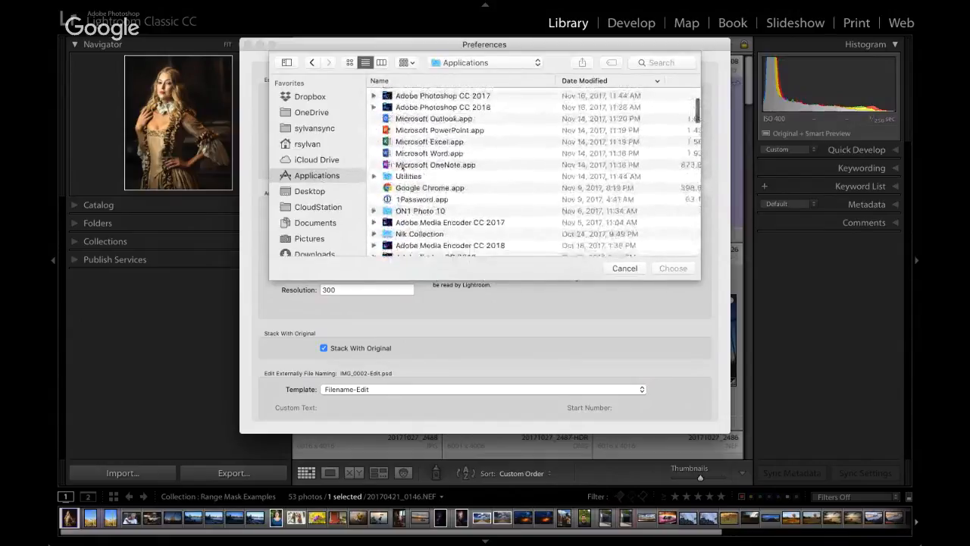
pyautogui.scroll(-5, 384, 158)
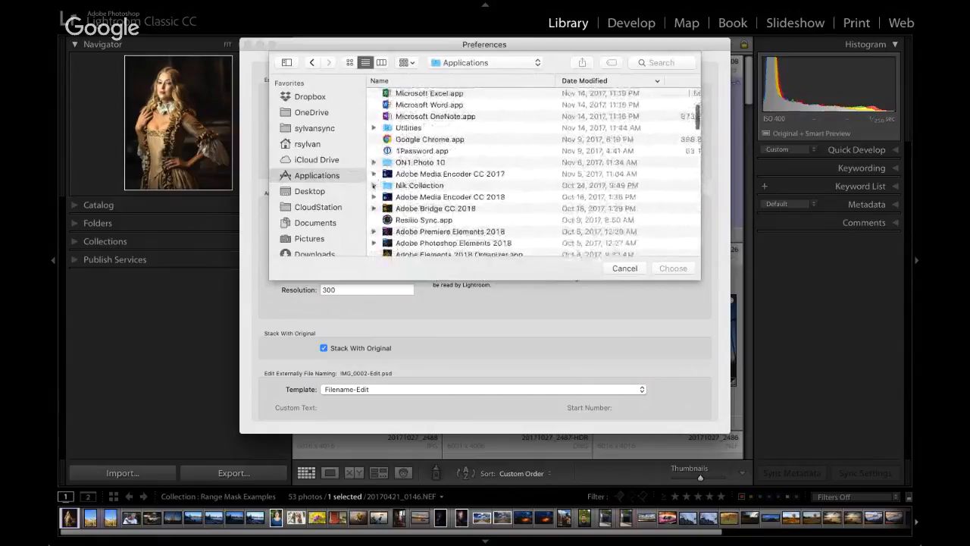
pyautogui.click(374, 185)
pyautogui.click(400, 209)
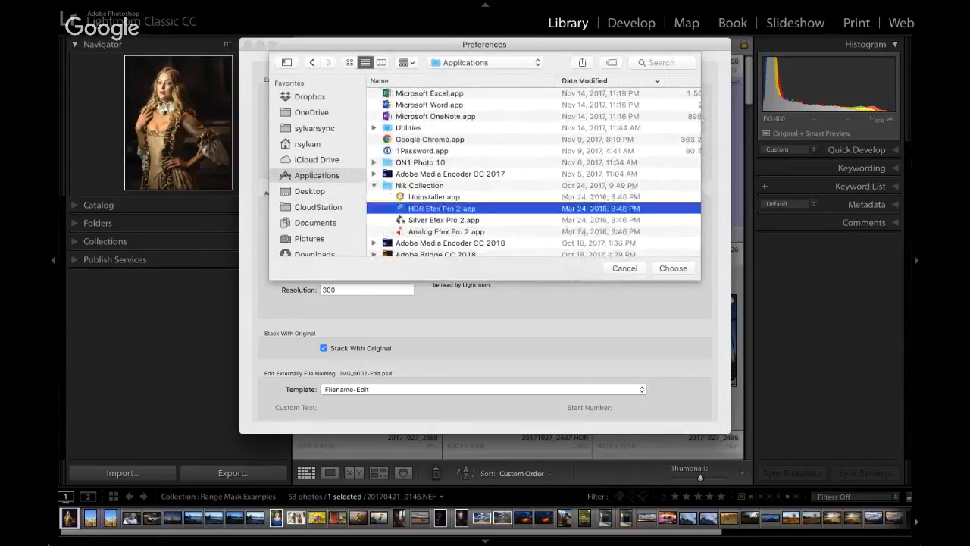
pyautogui.click(409, 220)
pyautogui.click(673, 268)
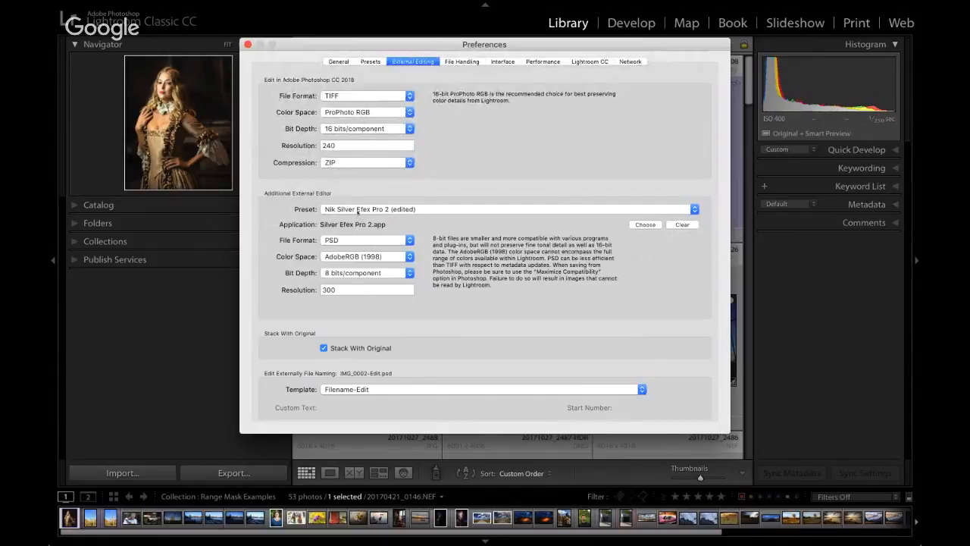
pyautogui.click(586, 208)
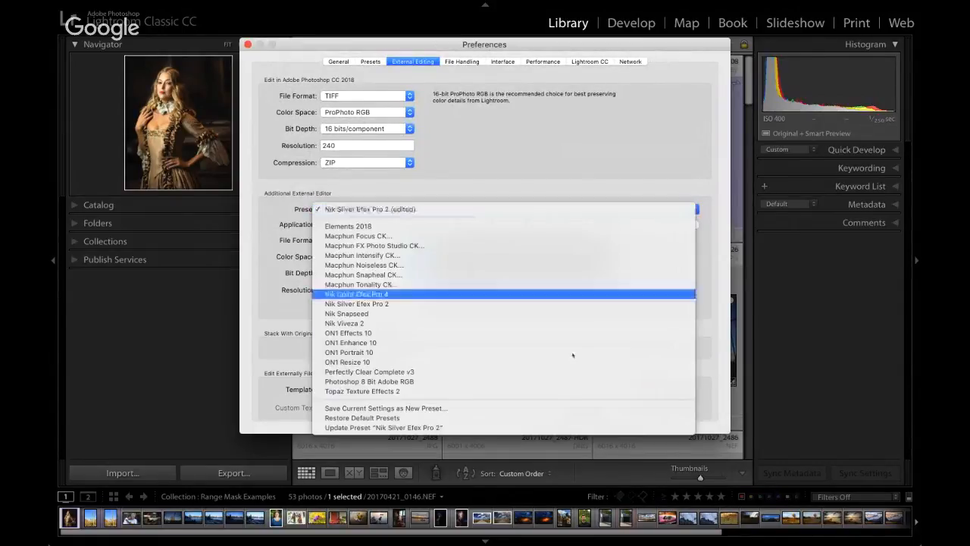
pyautogui.click(541, 427)
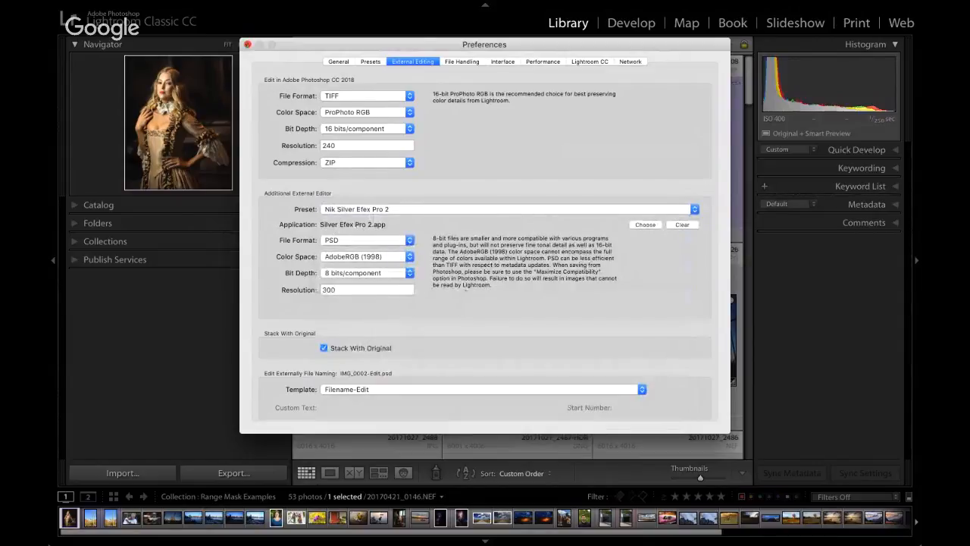
# Step: Close the preferences and check the external editors offered for photo 20170421_0146, including the shortcuts assigned to the two main editors
pyautogui.click(248, 45)
pyautogui.rightClick(375, 151)
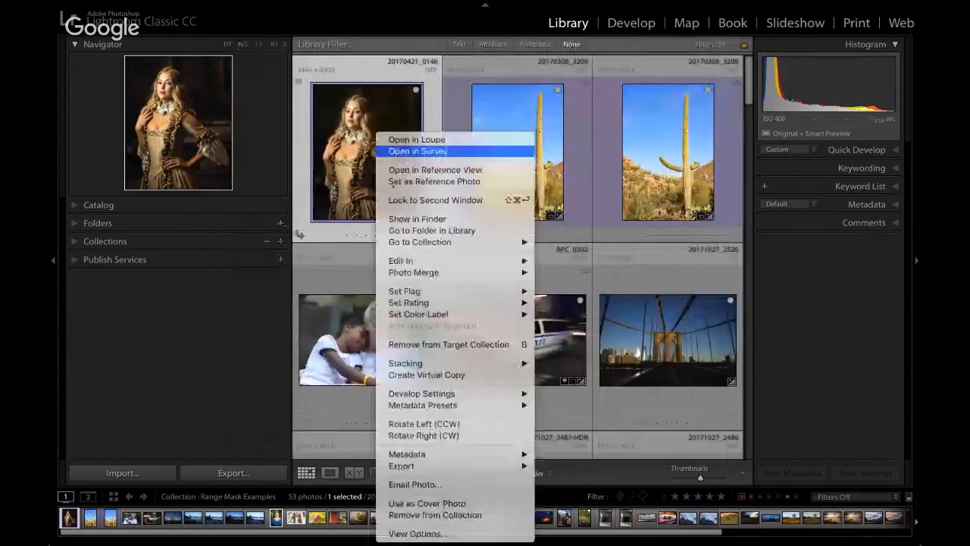
pyautogui.moveTo(425, 260)
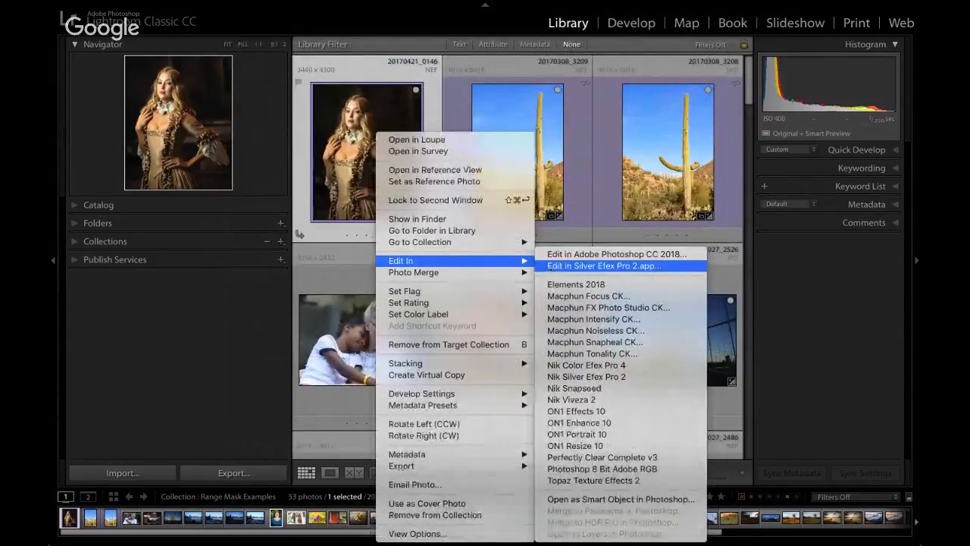
pyautogui.click(326, 89)
pyautogui.moveTo(242, 5)
pyautogui.click(235, 6)
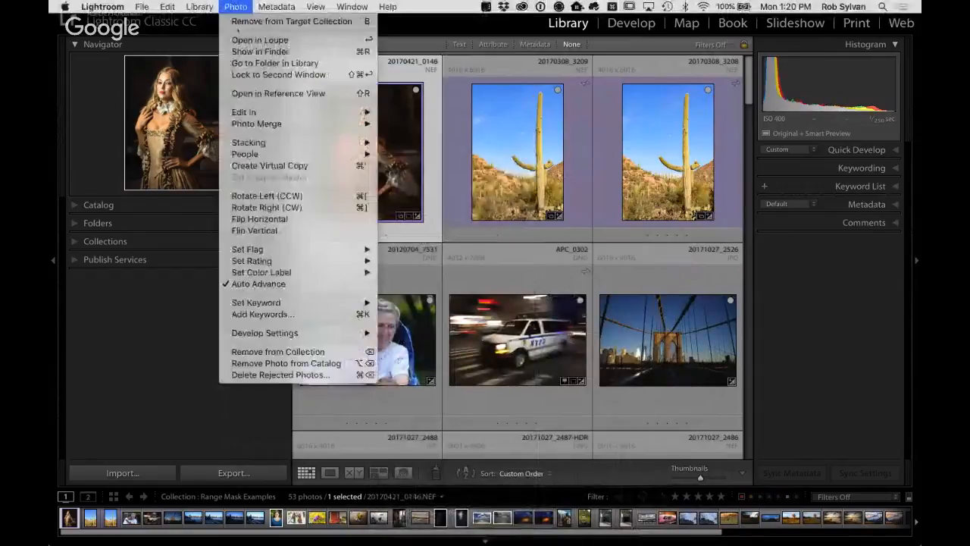
pyautogui.moveTo(303, 113)
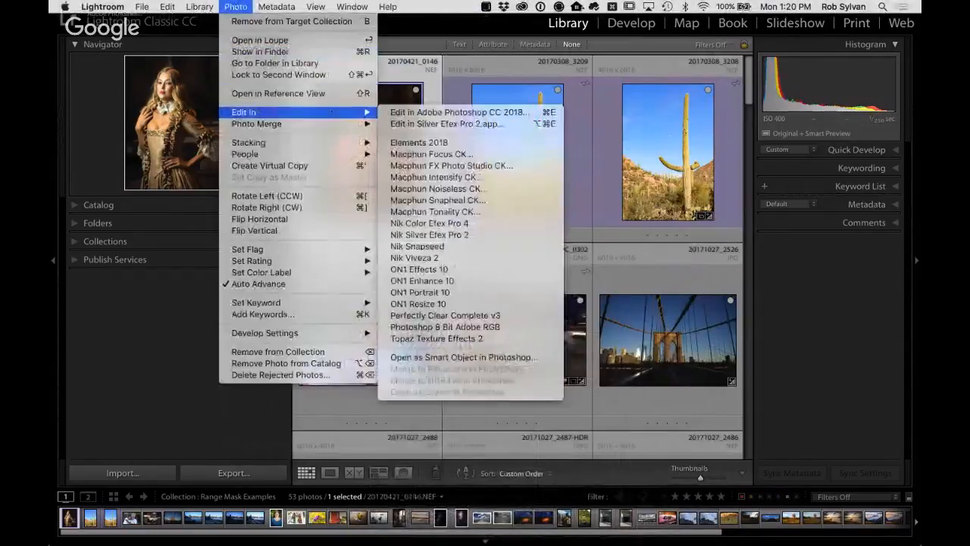
pyautogui.click(537, 125)
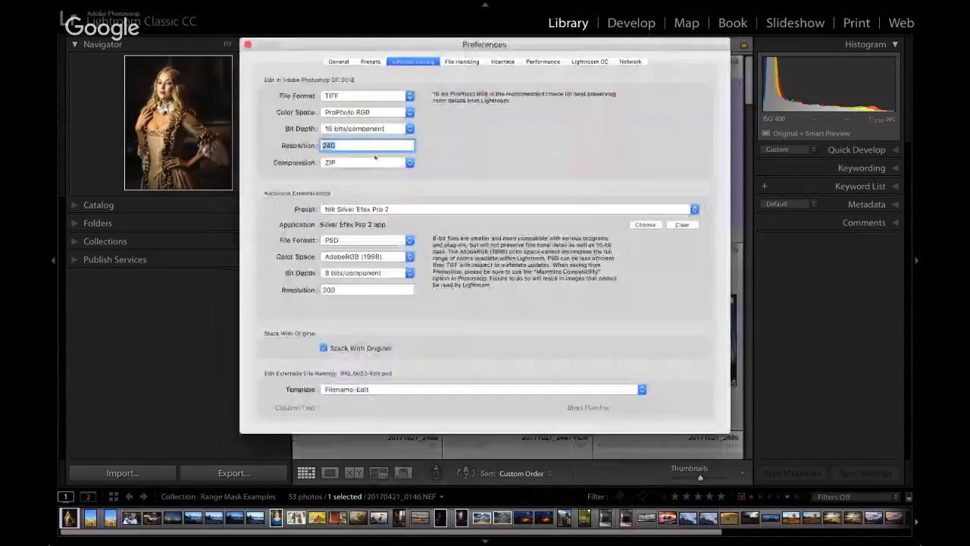
# Step: Load the Elements 2018 preset in the External Editing preferences and check the external editors offered for photo 20170421_0146
pyautogui.click(340, 209)
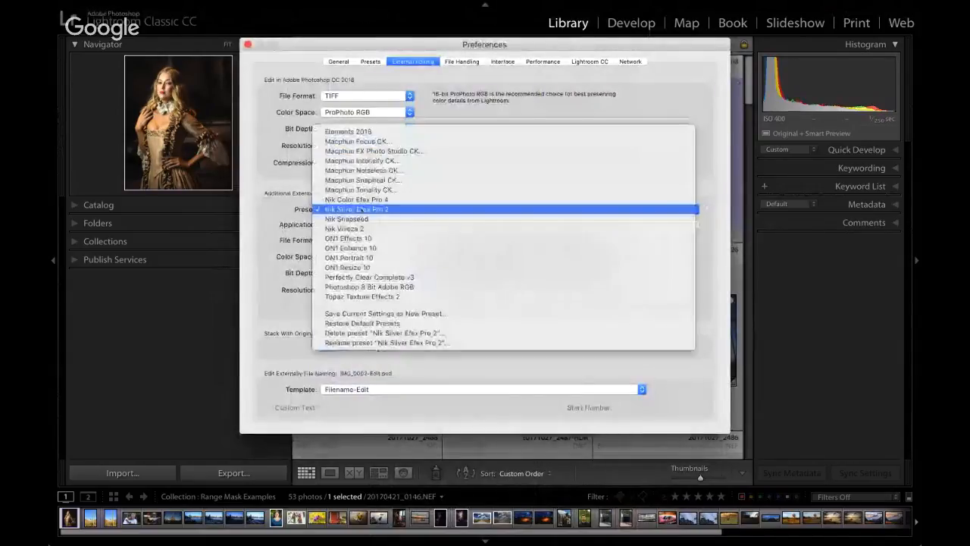
pyautogui.click(354, 134)
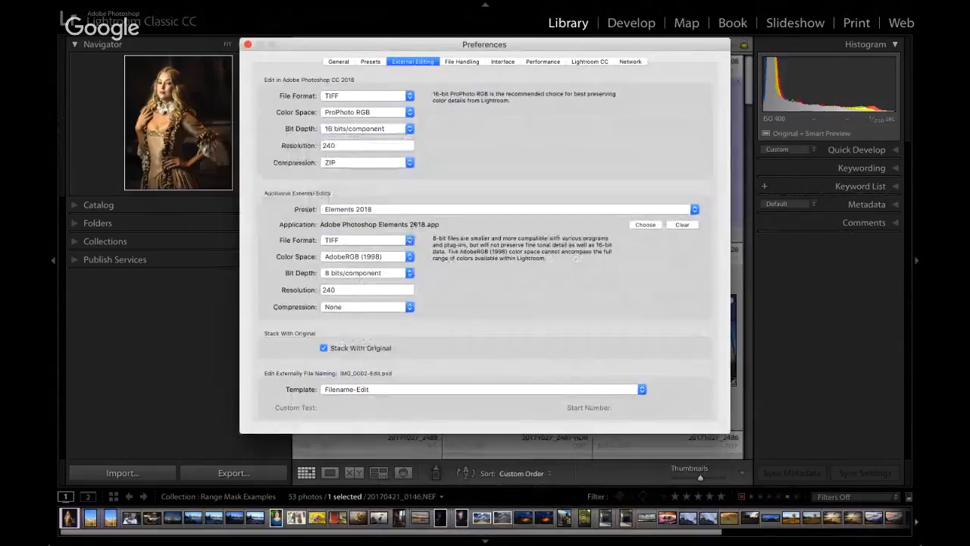
pyautogui.click(248, 45)
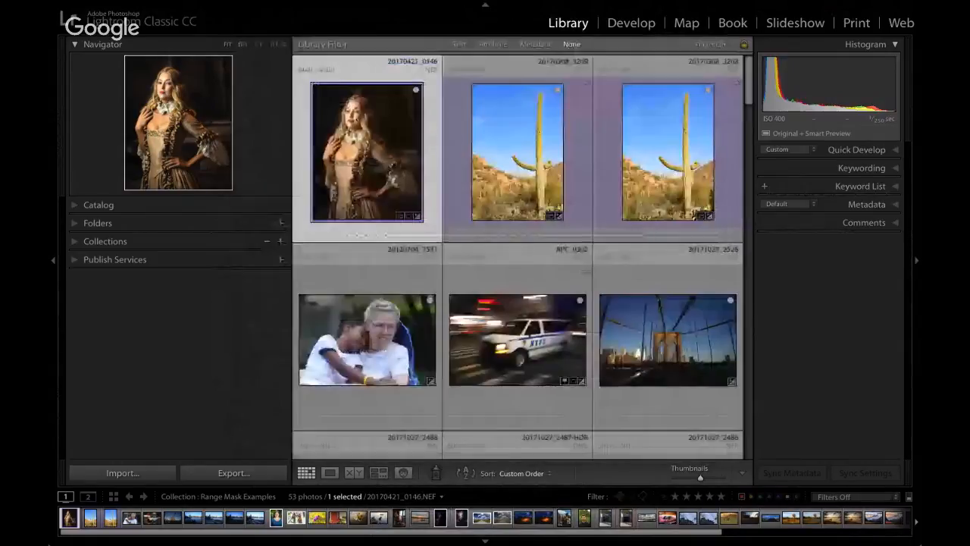
pyautogui.rightClick(357, 127)
pyautogui.moveTo(425, 244)
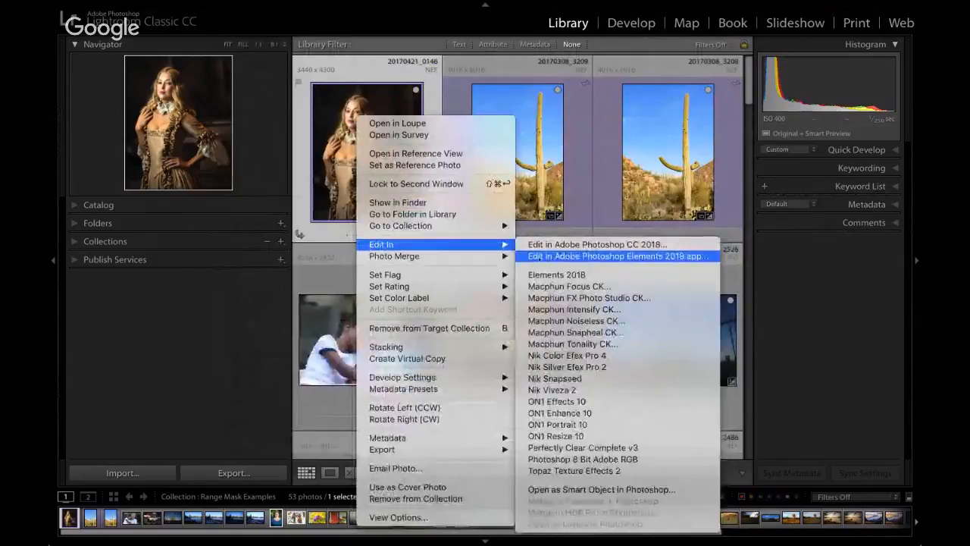
pyautogui.click(341, 198)
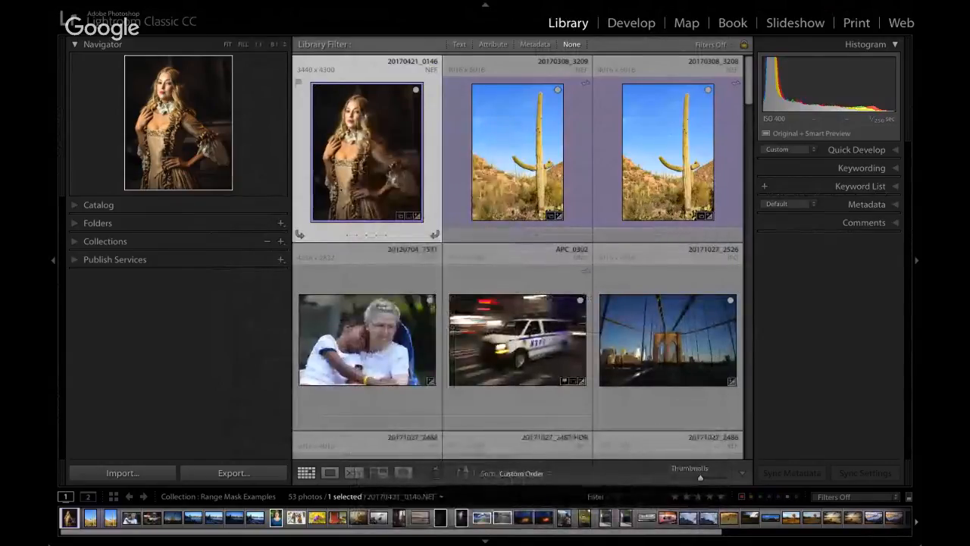
# Step: Reopen the External Editing preferences and examine the list of presets available for the additional external editor
pyautogui.press('super+comma')
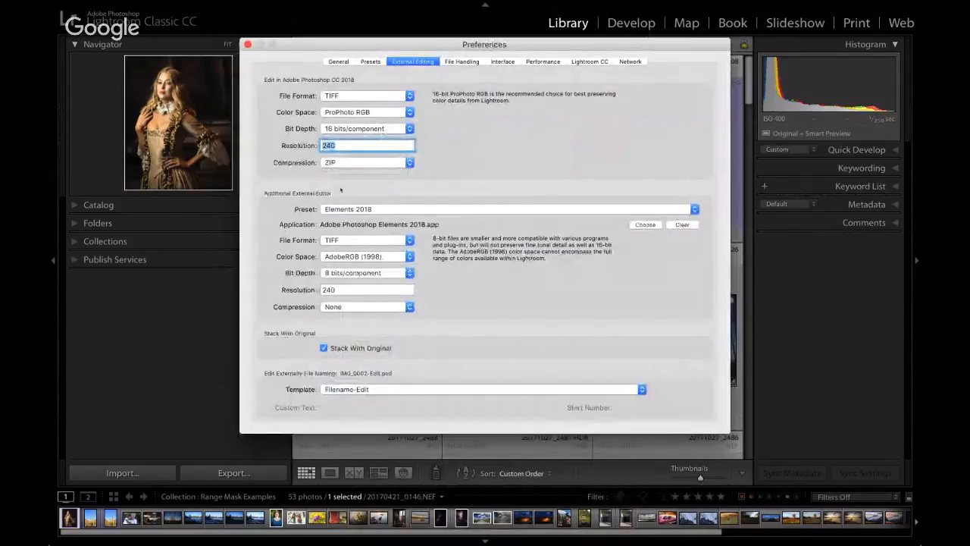
pyautogui.click(343, 208)
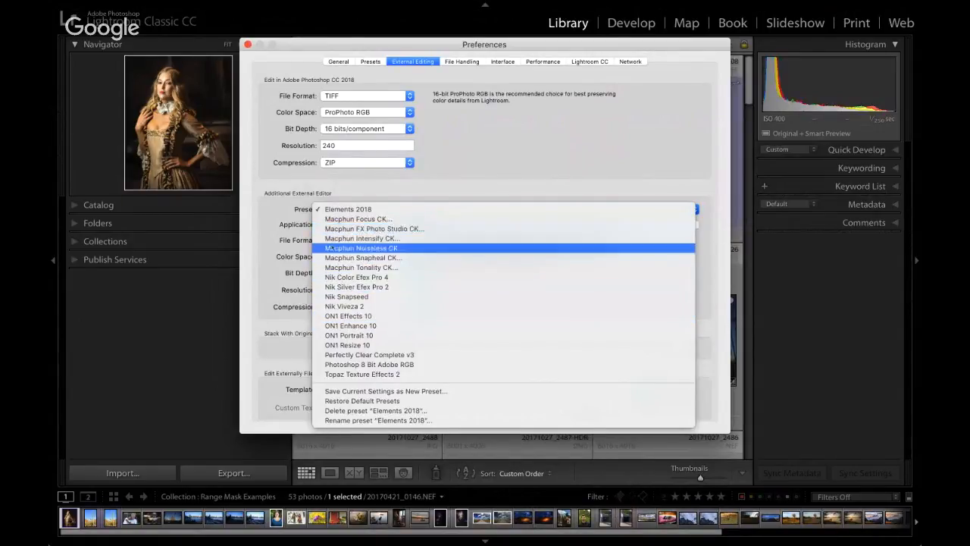
pyautogui.click(293, 266)
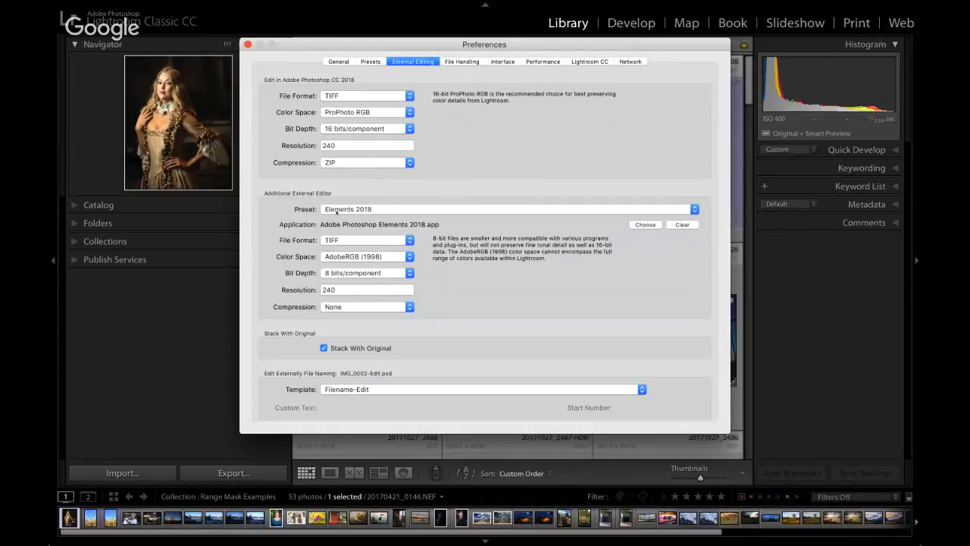
pyautogui.click(337, 211)
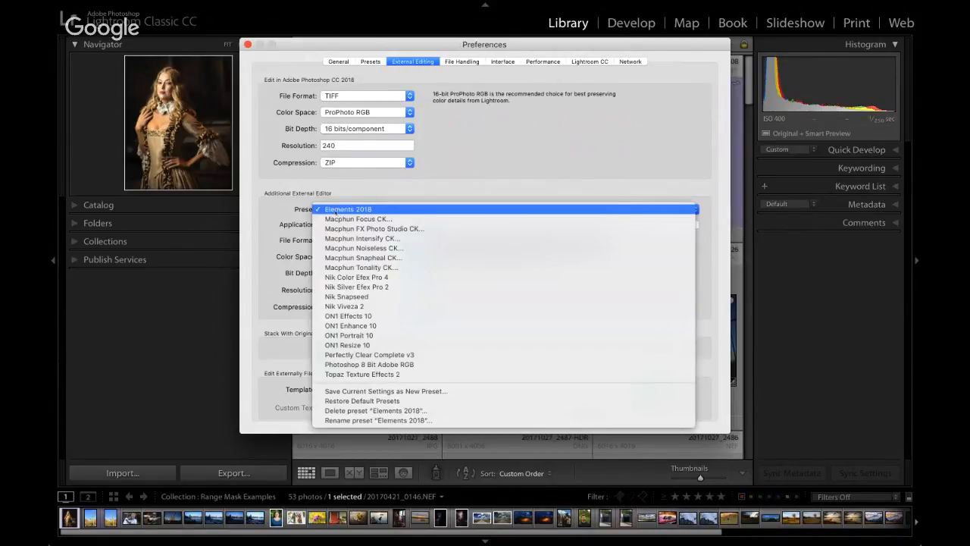
pyautogui.click(253, 212)
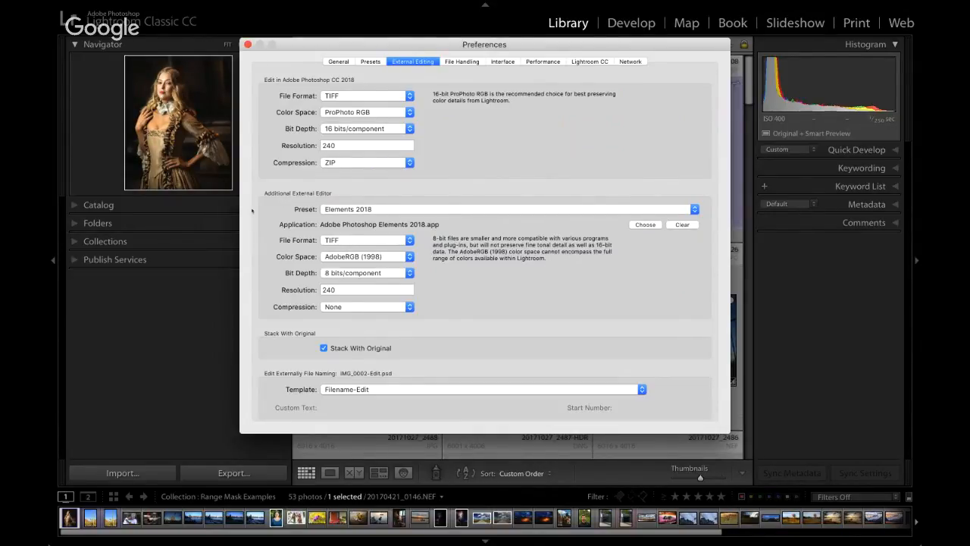
# Step: Load the ON1 Effects 10 preset and the Nik Viveza 2 preset to compare their external editor settings
pyautogui.click(364, 210)
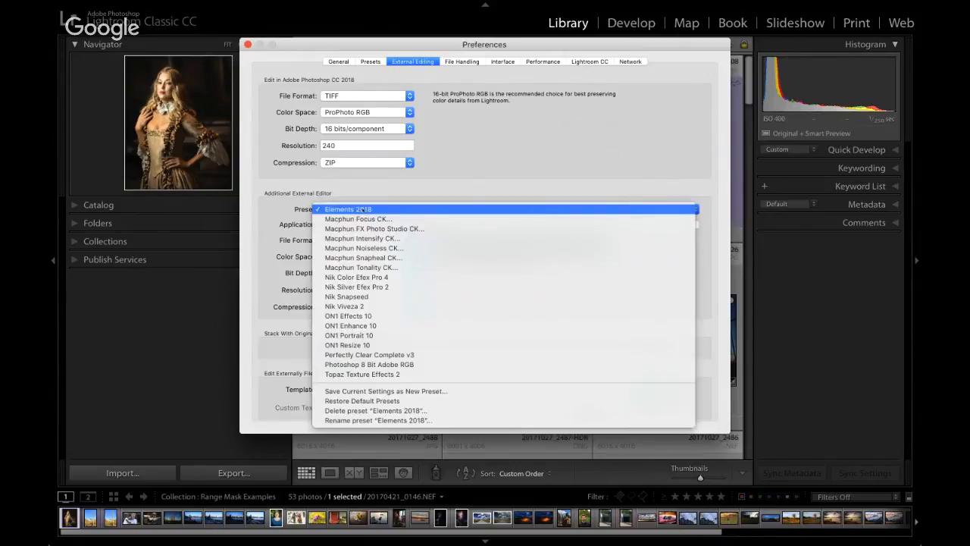
pyautogui.click(349, 315)
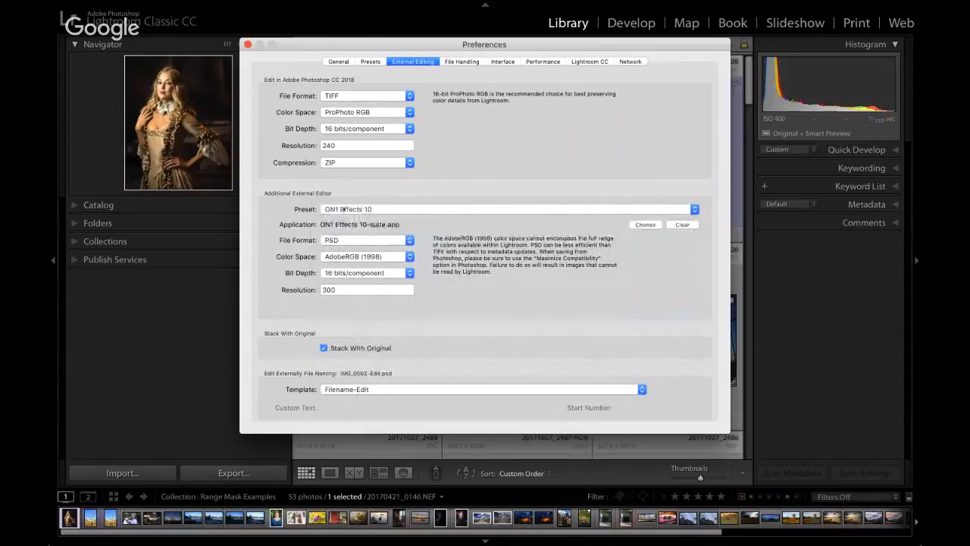
pyautogui.click(341, 211)
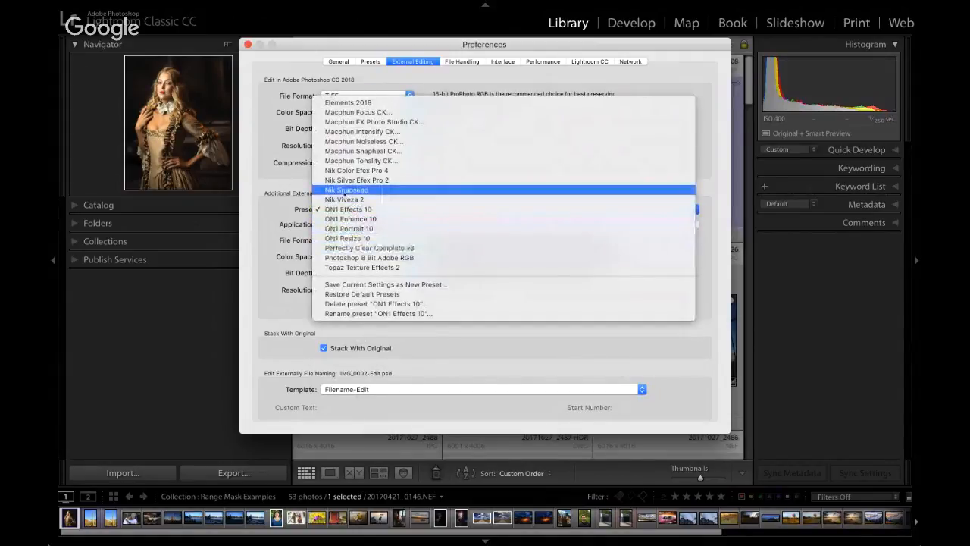
pyautogui.click(344, 199)
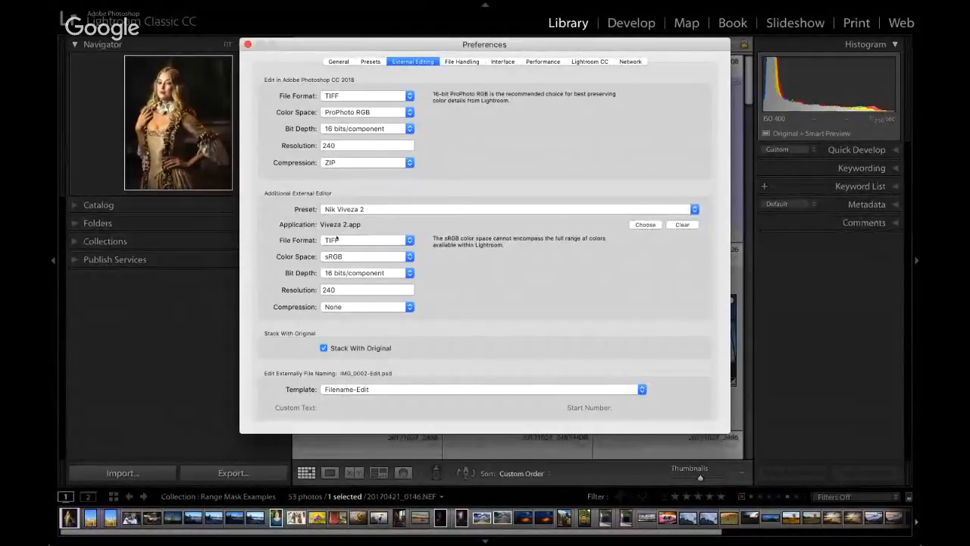
# Step: Review the file formats available for the Nik Viveza 2 preset and set its color space to AdobeRGB (1998)
pyautogui.click(337, 238)
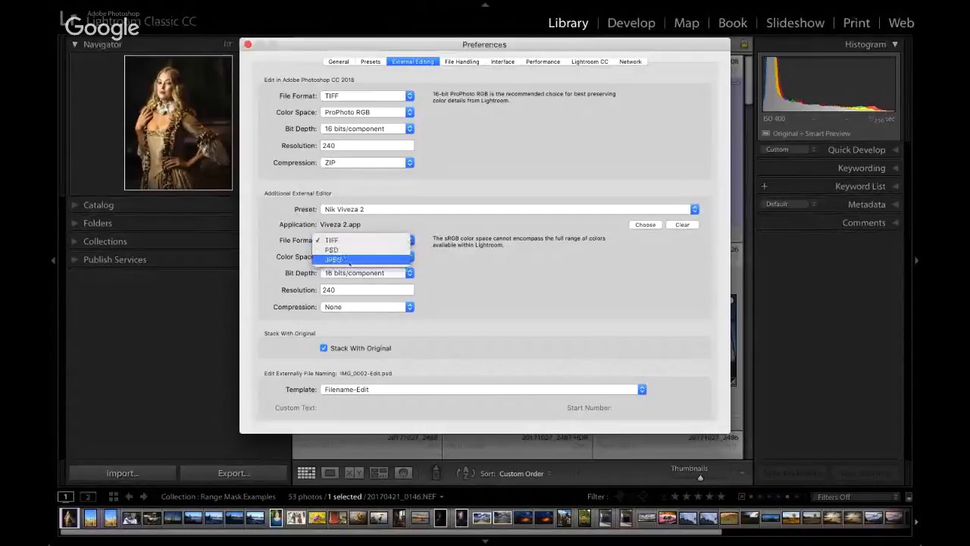
pyautogui.click(365, 216)
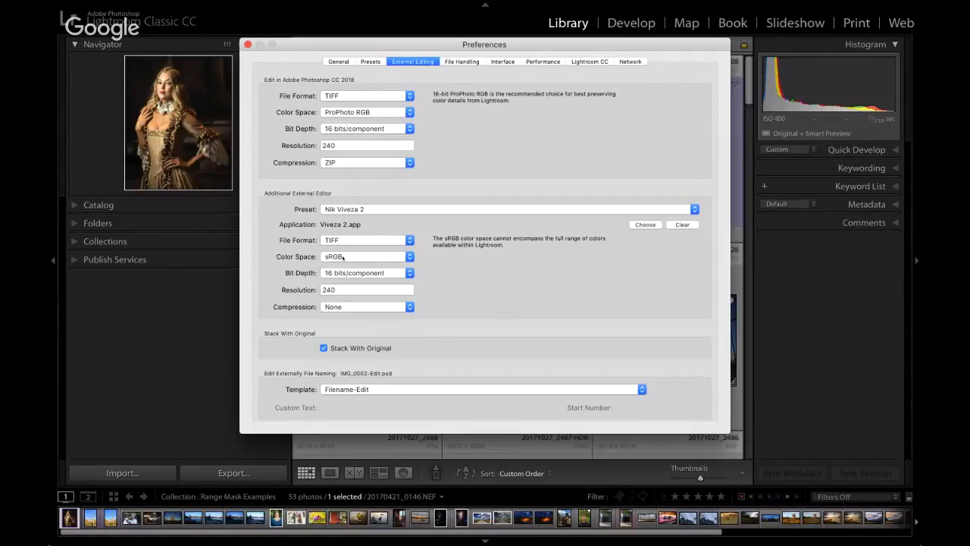
pyautogui.click(342, 258)
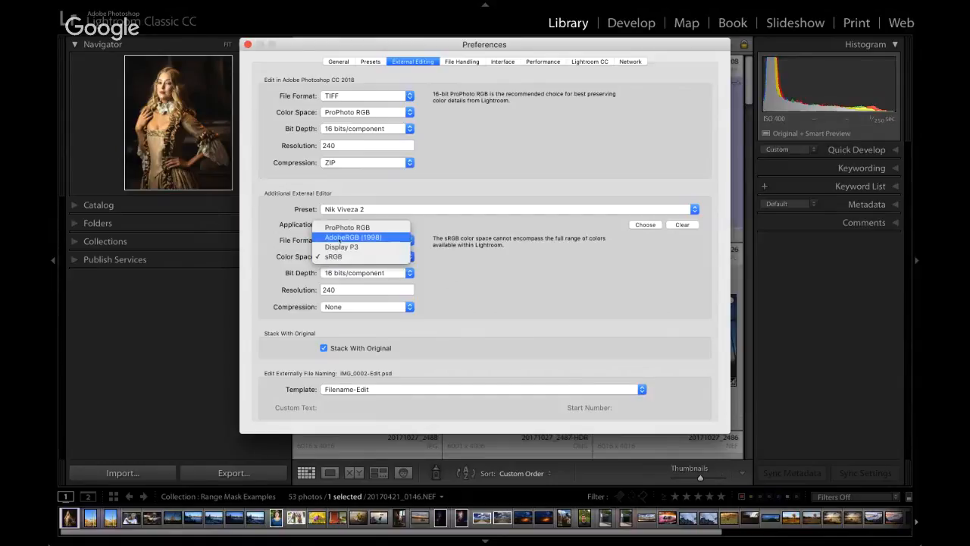
pyautogui.click(340, 237)
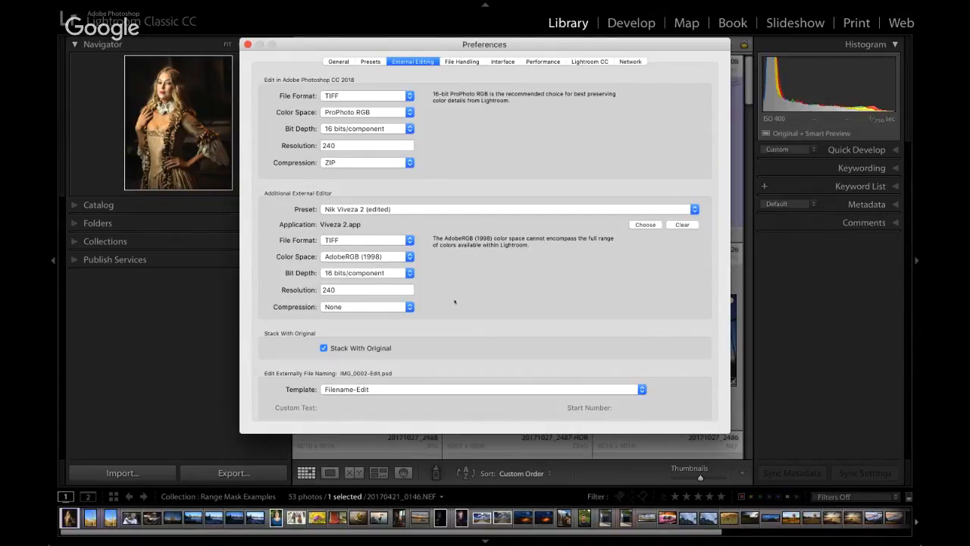
# Step: Load the Elements 2018 preset and review the external file naming templates, keeping Filename-Edit selected
pyautogui.click(388, 210)
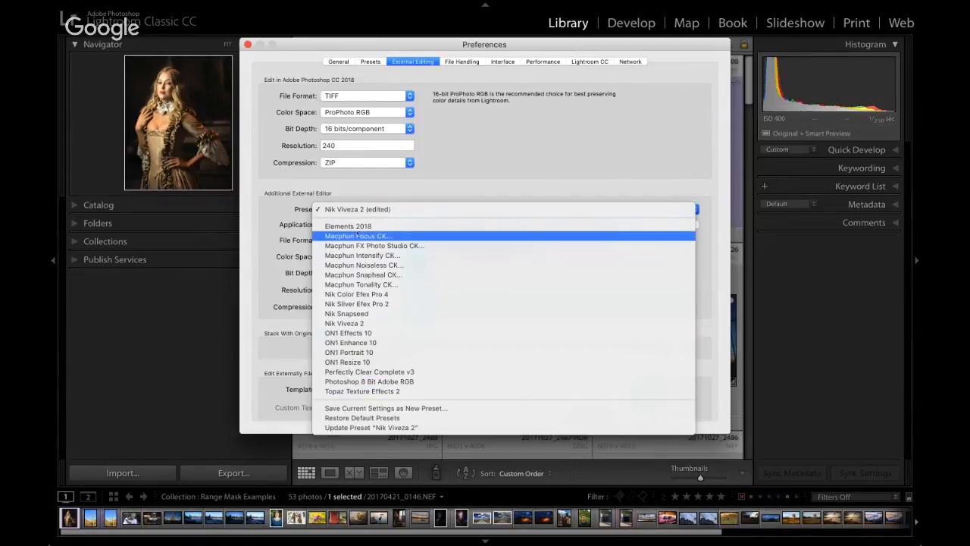
pyautogui.click(358, 228)
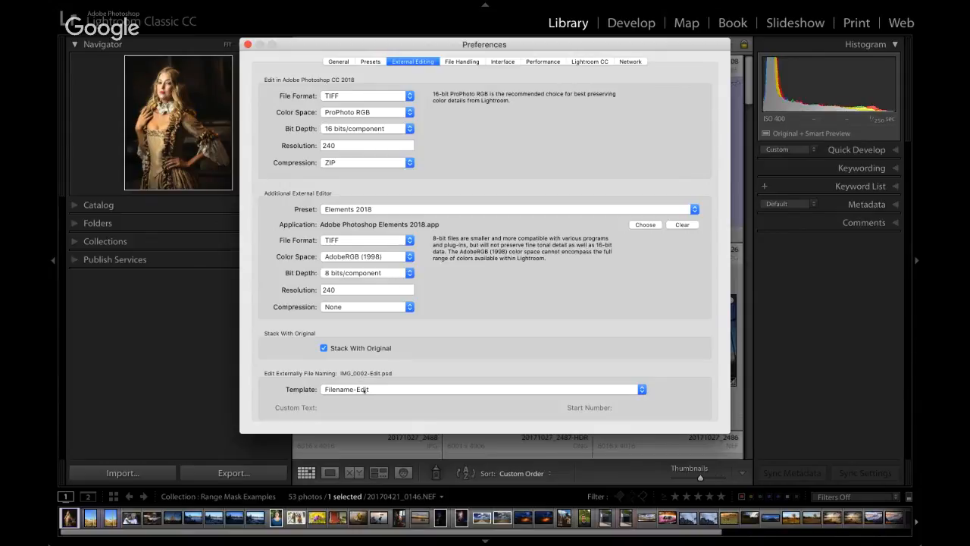
pyautogui.click(366, 390)
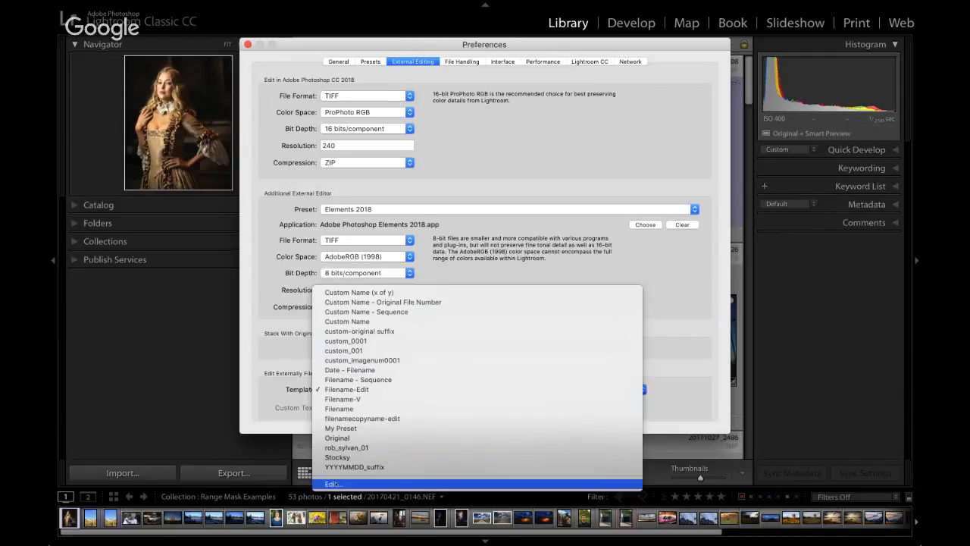
pyautogui.click(347, 389)
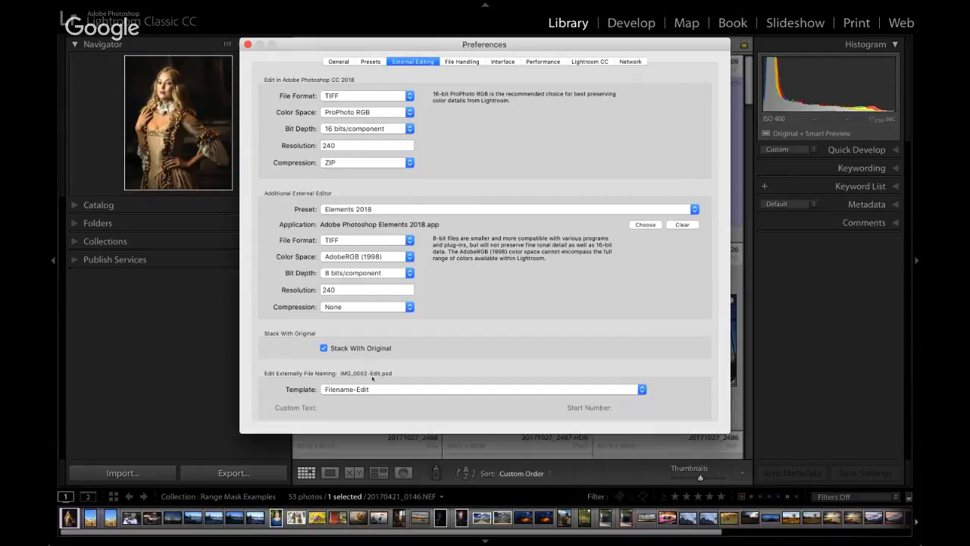
# Step: Close the preferences, examine the copy options for editing photo 20170421_0146 with the Macphun Snapheal CK preset, and cancel the edit
pyautogui.click(247, 45)
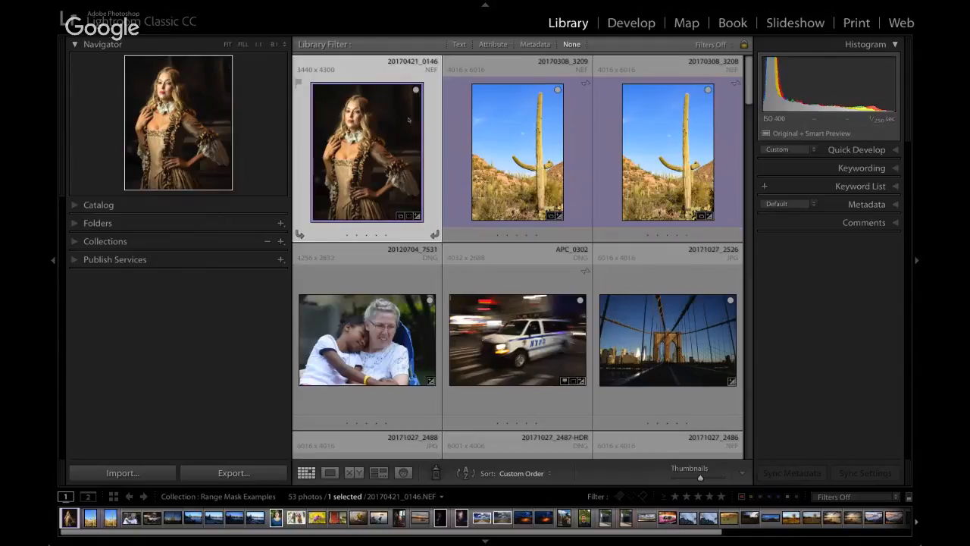
pyautogui.rightClick(393, 143)
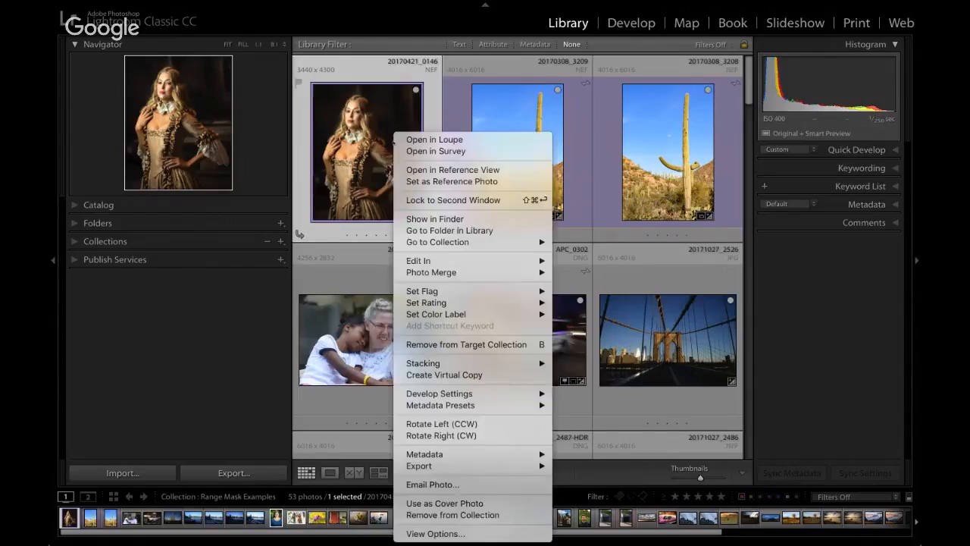
pyautogui.moveTo(523, 260)
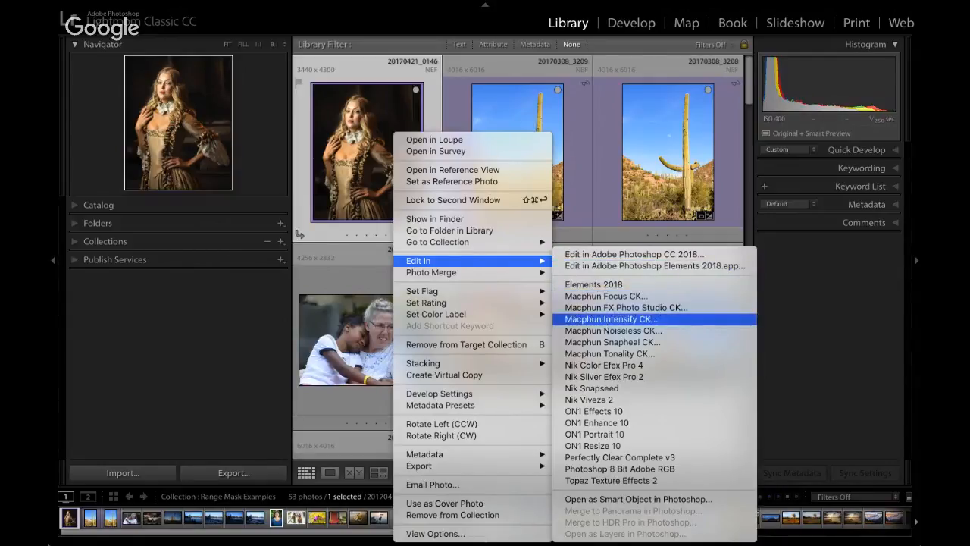
pyautogui.click(610, 342)
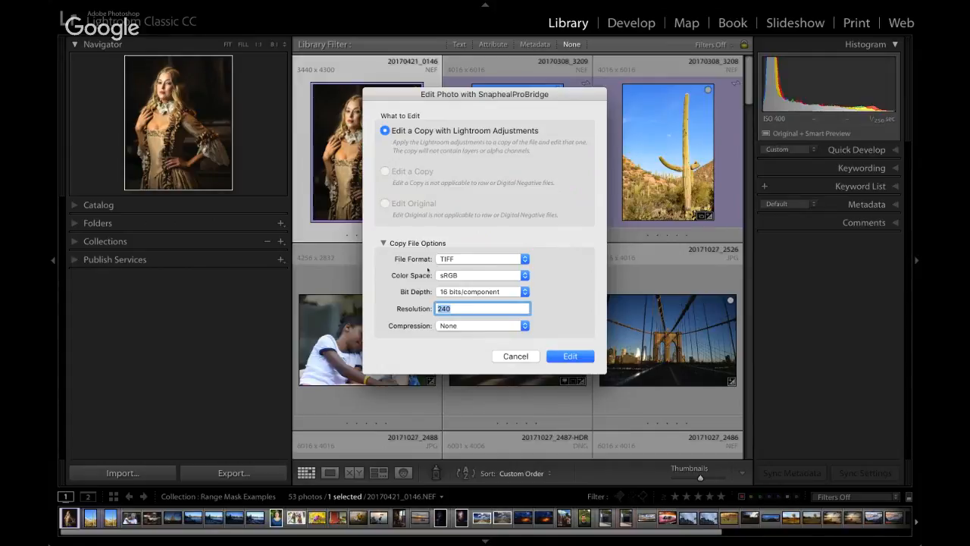
pyautogui.click(382, 243)
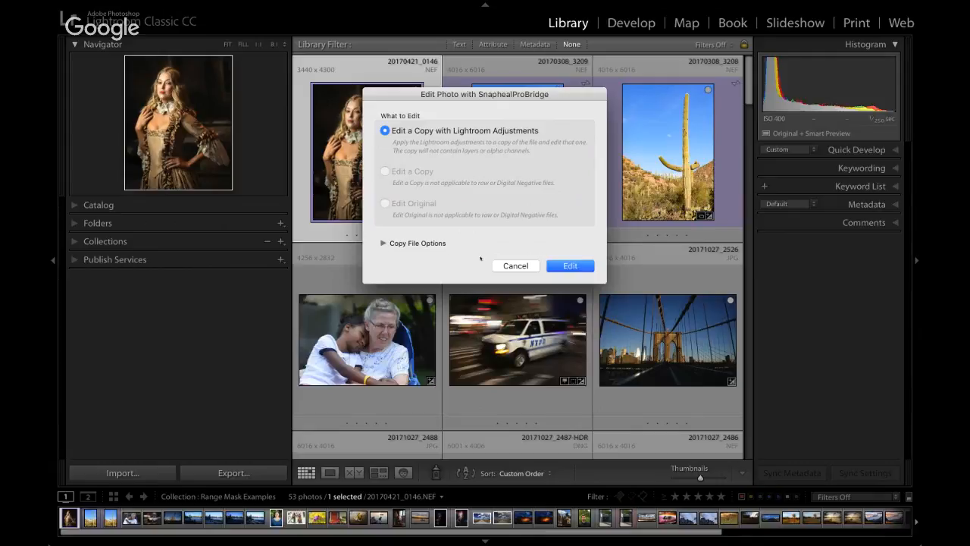
pyautogui.click(507, 266)
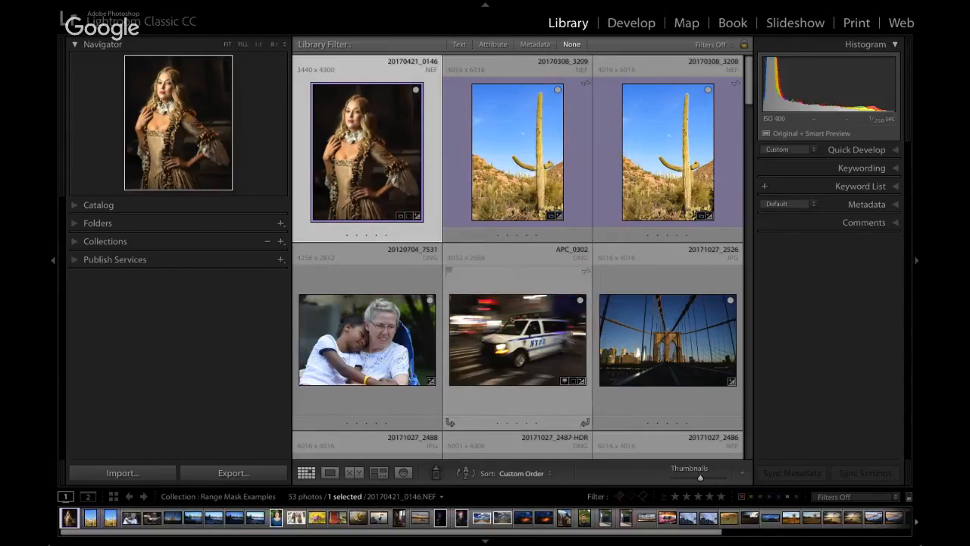
# Step: Start editing bridge photo 20171027_2526 in Adobe Photoshop CC 2018, review the options by choosing Edit Original, and cancel the edit
pyautogui.click(642, 345)
pyautogui.rightClick(642, 345)
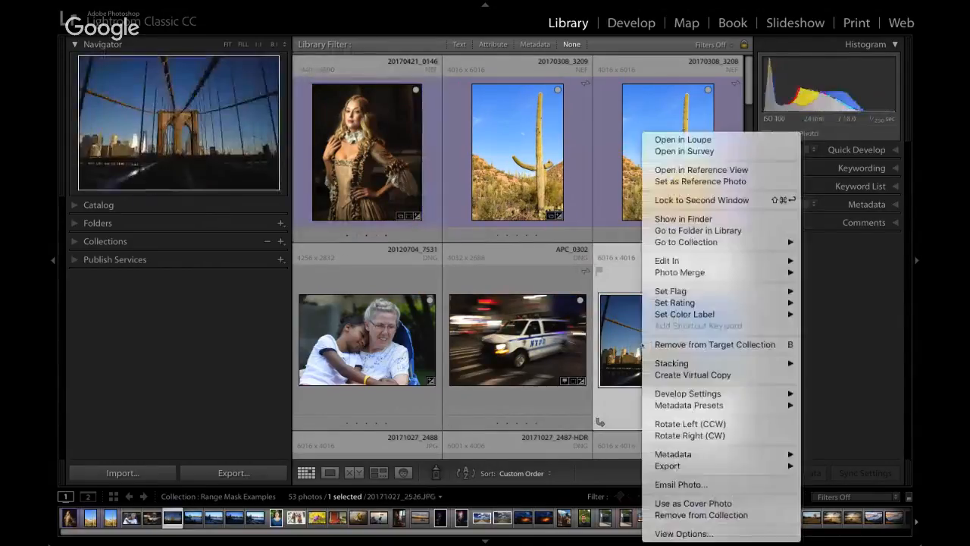
pyautogui.click(624, 336)
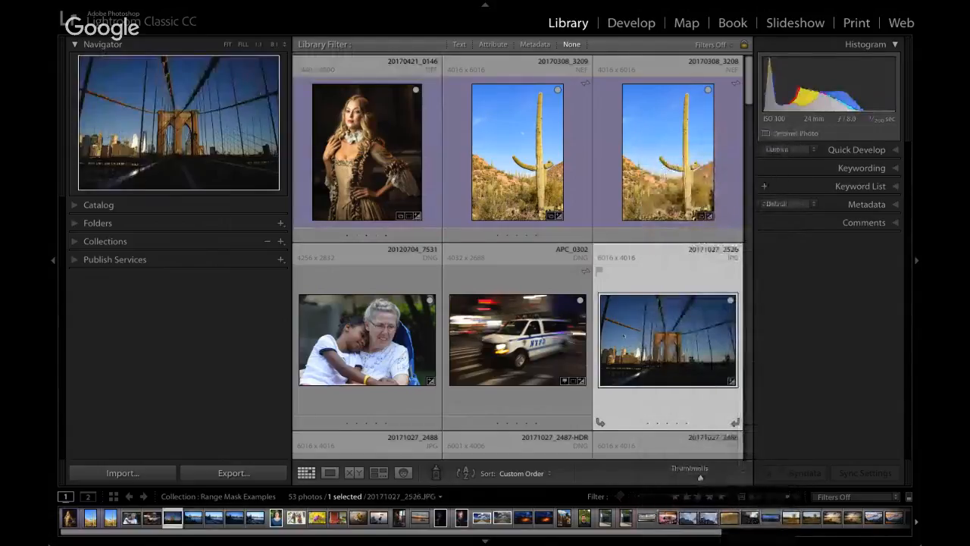
pyautogui.rightClick(623, 336)
pyautogui.moveTo(648, 260)
pyautogui.click(523, 256)
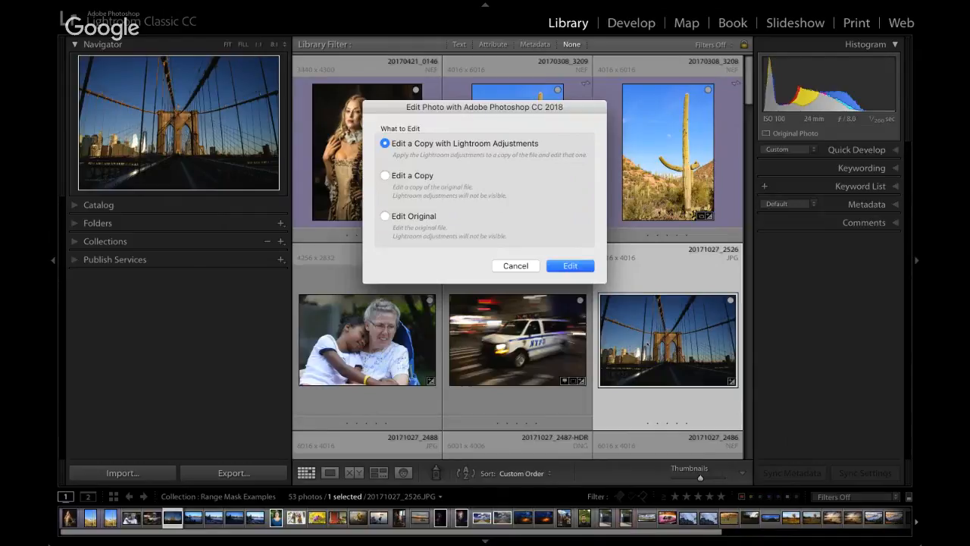
pyautogui.click(385, 218)
pyautogui.click(515, 266)
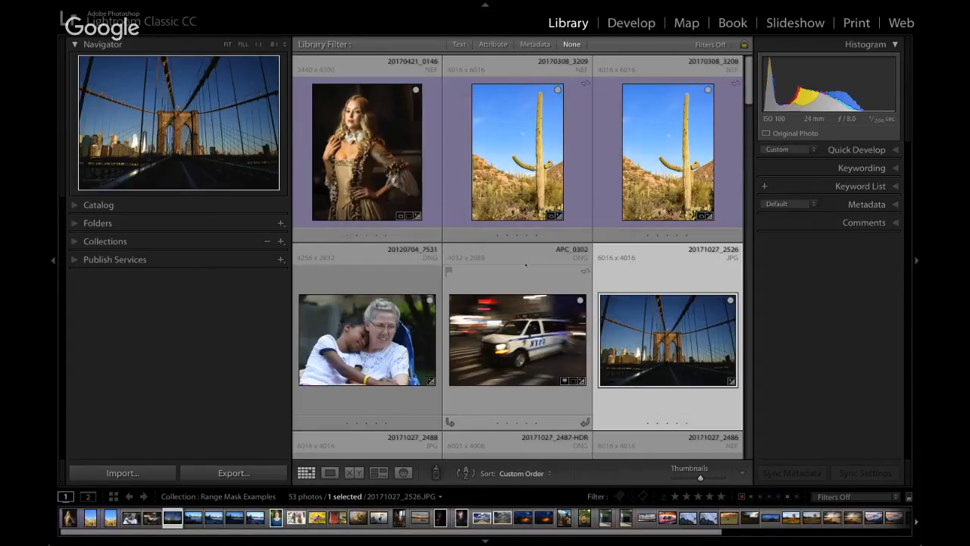
pyautogui.scroll(-2, 528, 337)
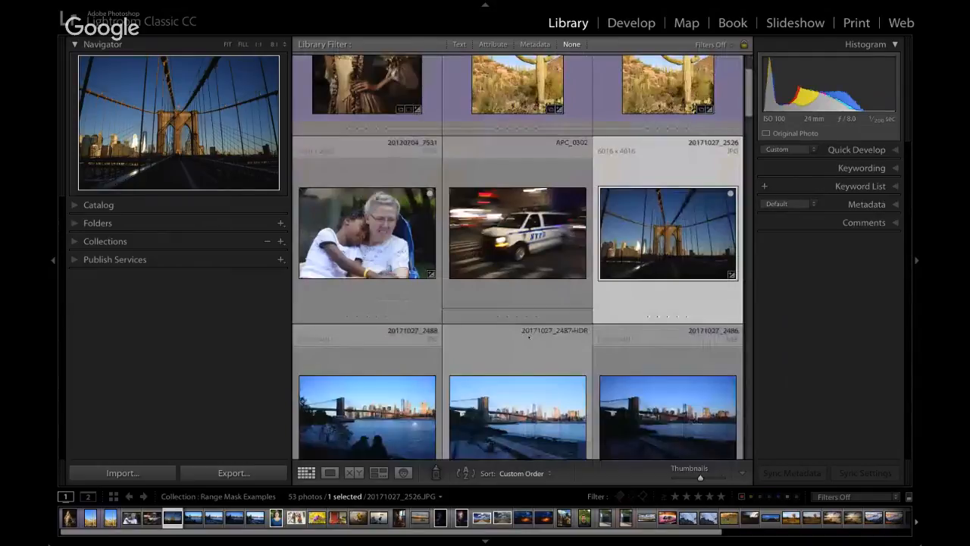
pyautogui.scroll(-4, 529, 336)
pyautogui.click(521, 305)
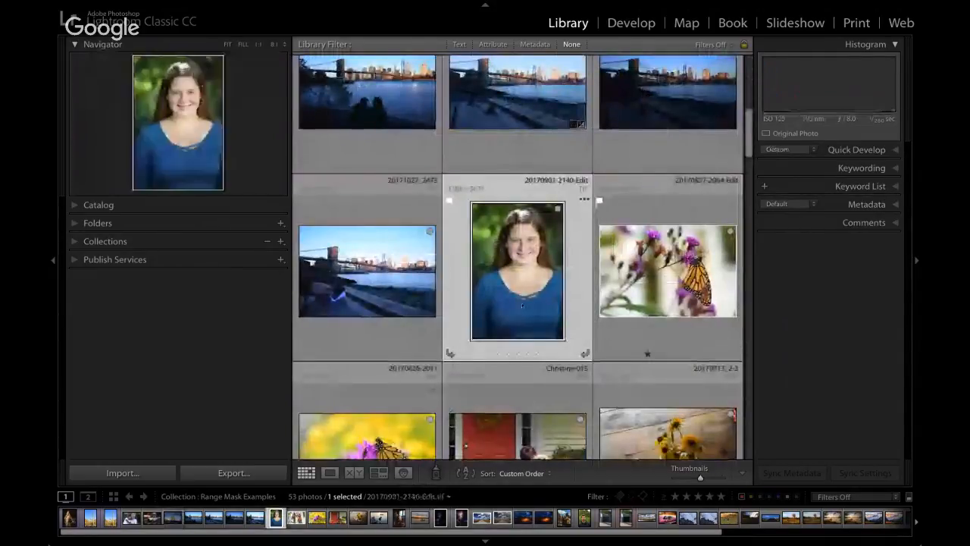
pyautogui.rightClick(522, 306)
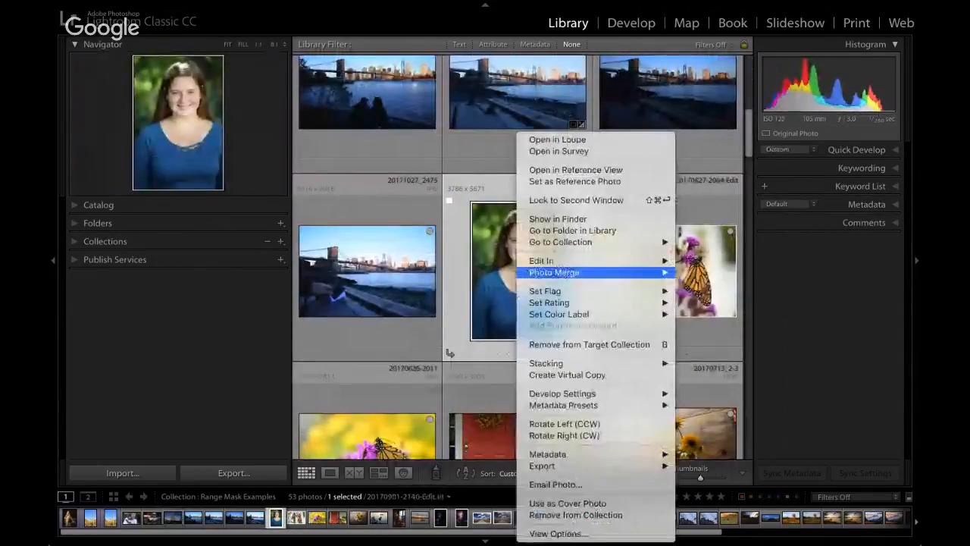
pyautogui.moveTo(557, 260)
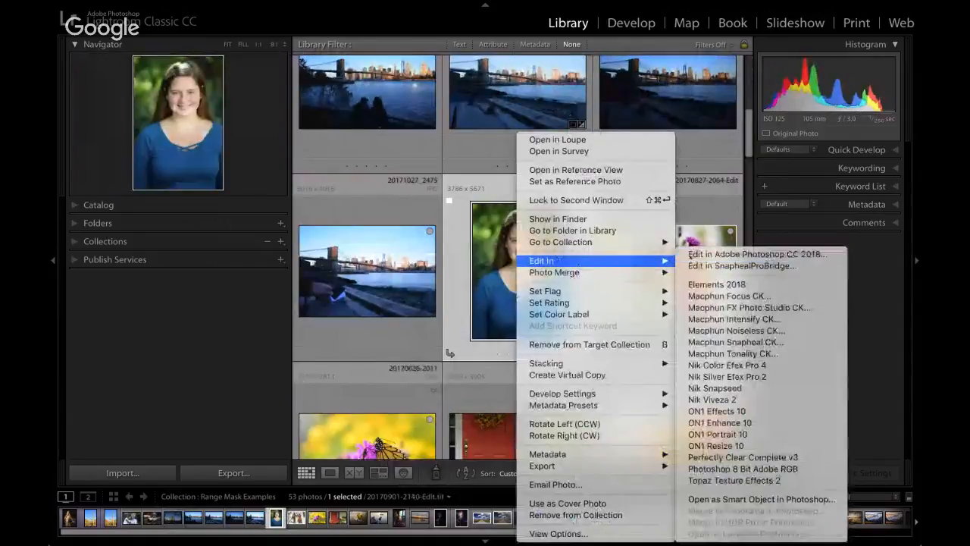
pyautogui.click(756, 254)
pyautogui.click(385, 216)
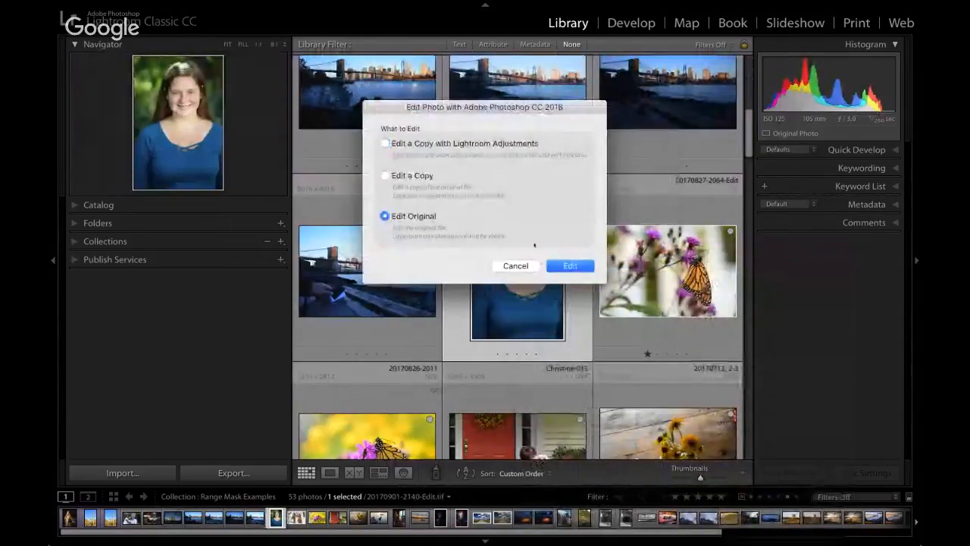
pyautogui.click(570, 264)
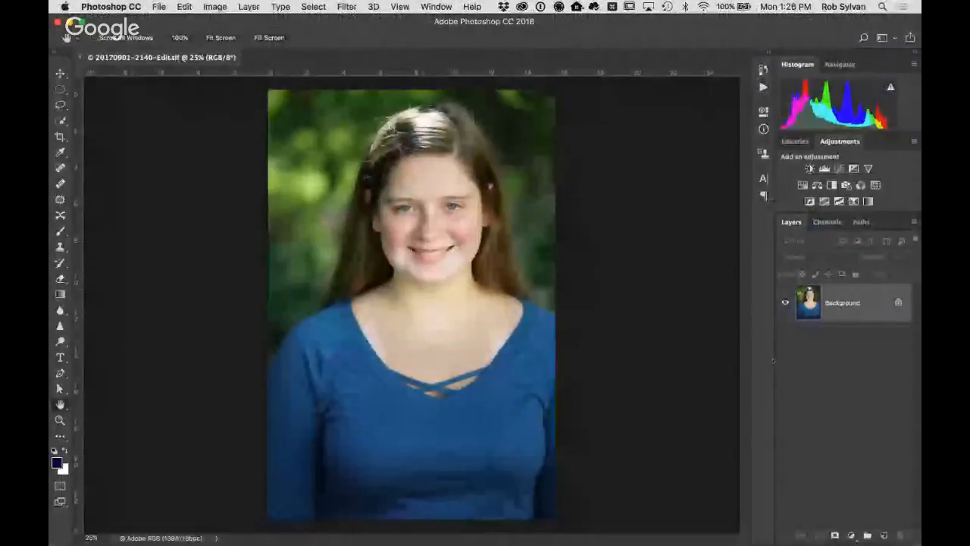
# Step: Duplicate the portrait's Background layer and save the TIFF, checking the photo in Lightroom before returning to Photoshop
pyautogui.press('super+j')
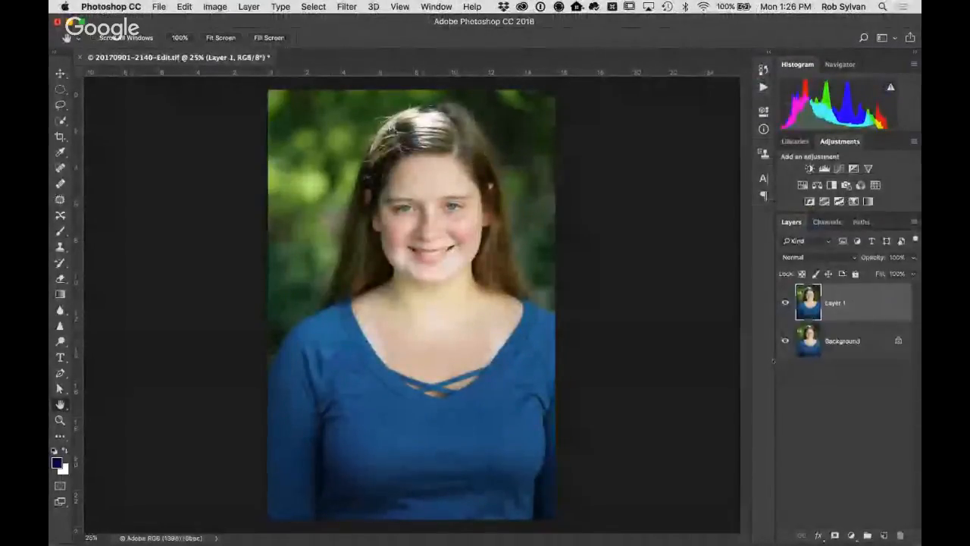
pyautogui.press('super+s')
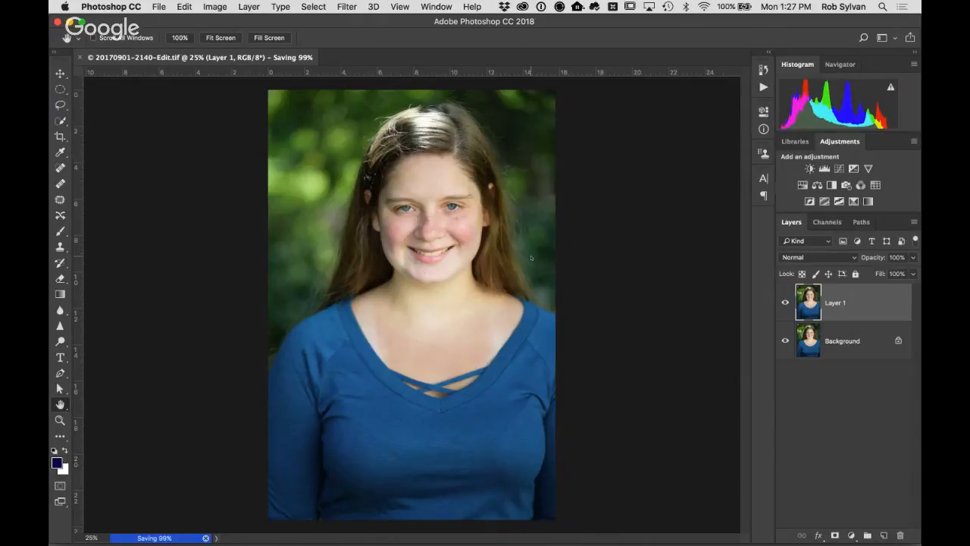
pyautogui.hotkey('ctrl', 'Right')
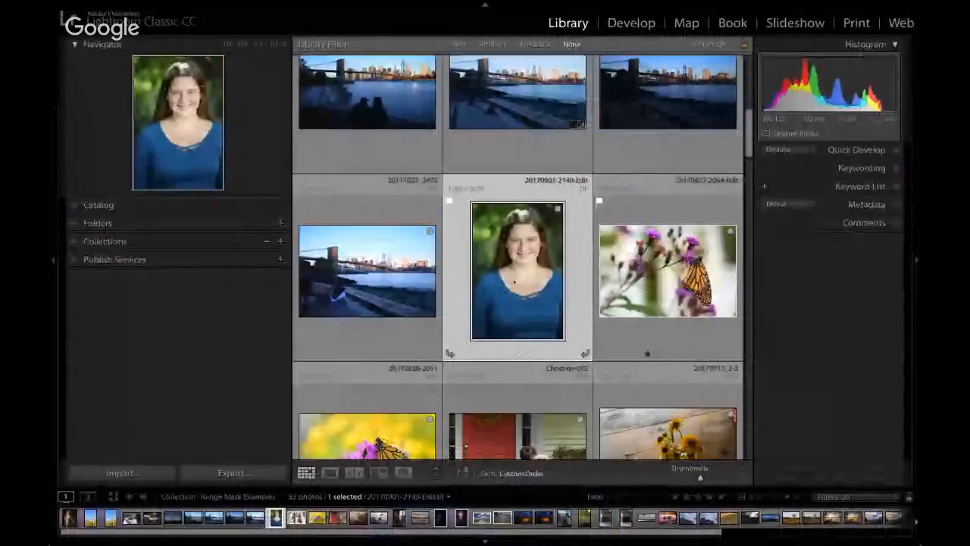
pyautogui.moveTo(515, 282)
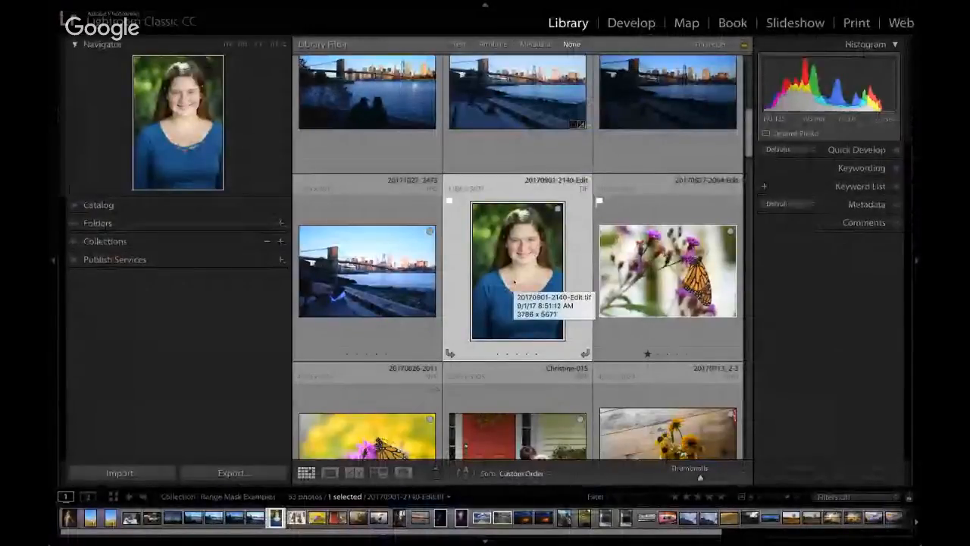
pyautogui.hotkey('ctrl', 'e')
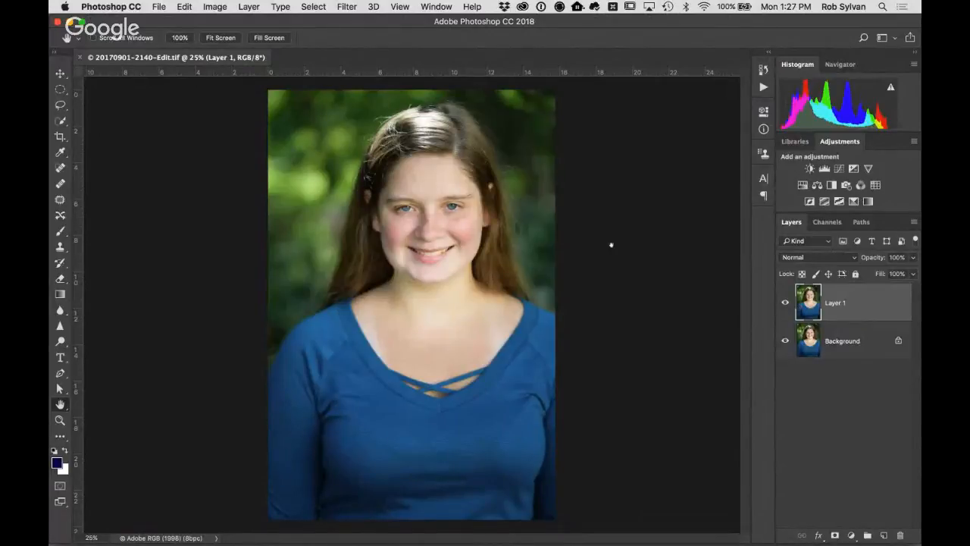
# Step: Open the Photoshop preferences and look through the categories to reach the File Handling settings
pyautogui.click(111, 6)
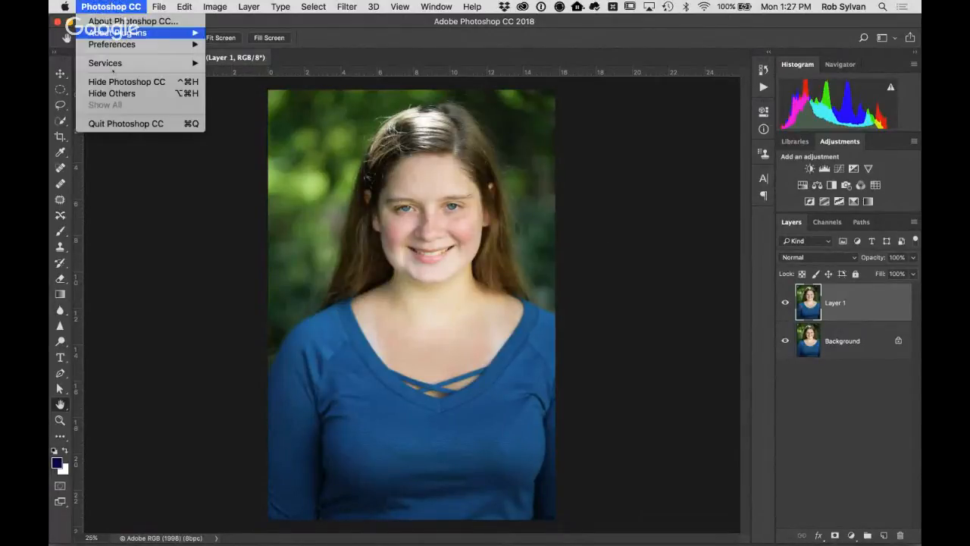
pyautogui.moveTo(136, 44)
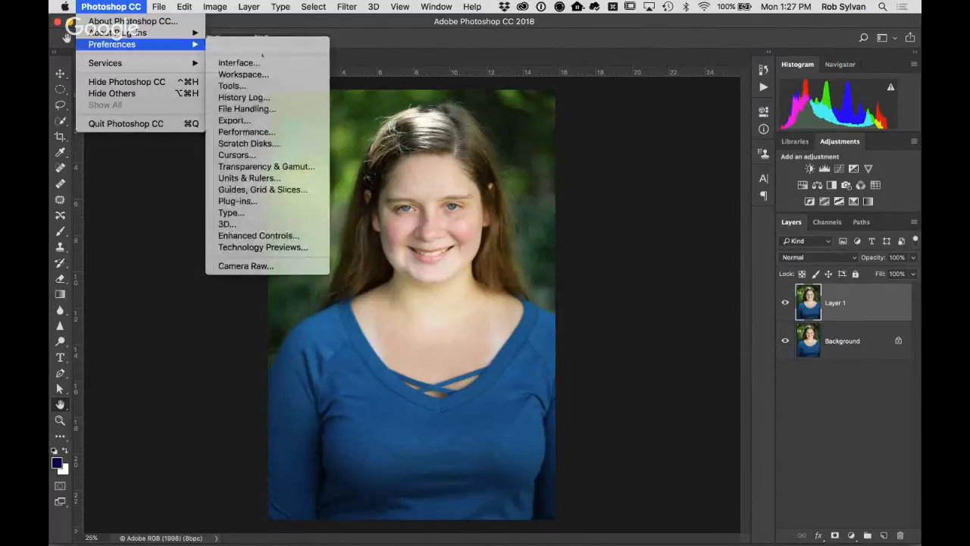
pyautogui.click(257, 44)
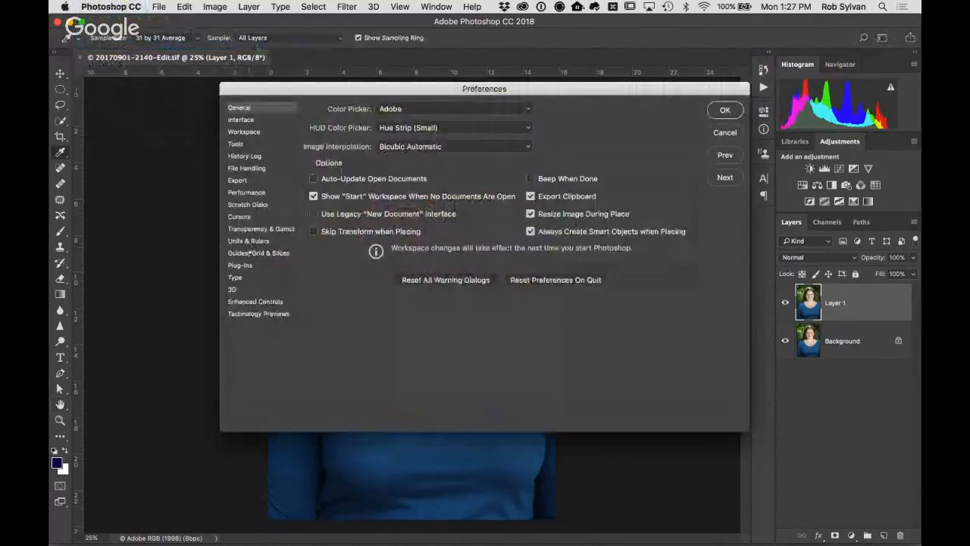
pyautogui.click(240, 194)
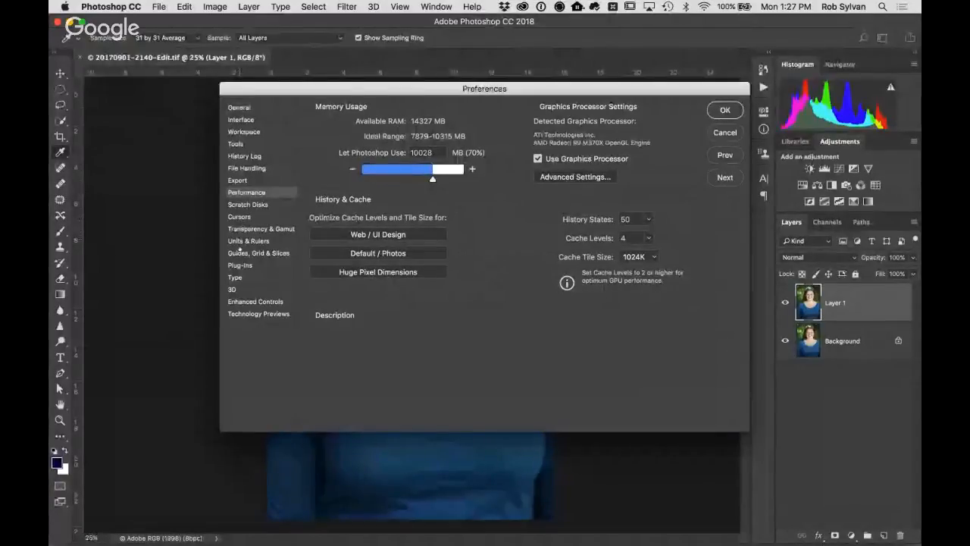
pyautogui.click(236, 278)
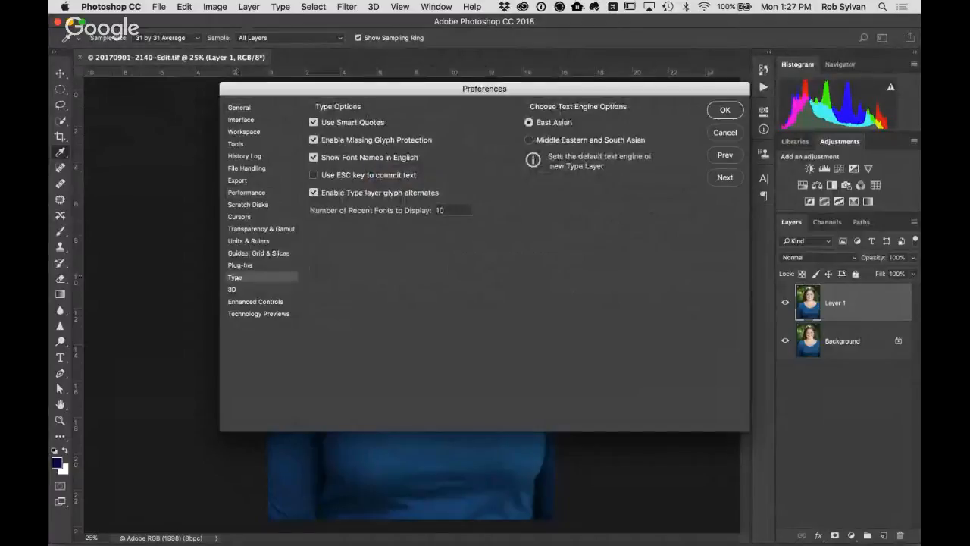
pyautogui.click(241, 132)
pyautogui.click(237, 120)
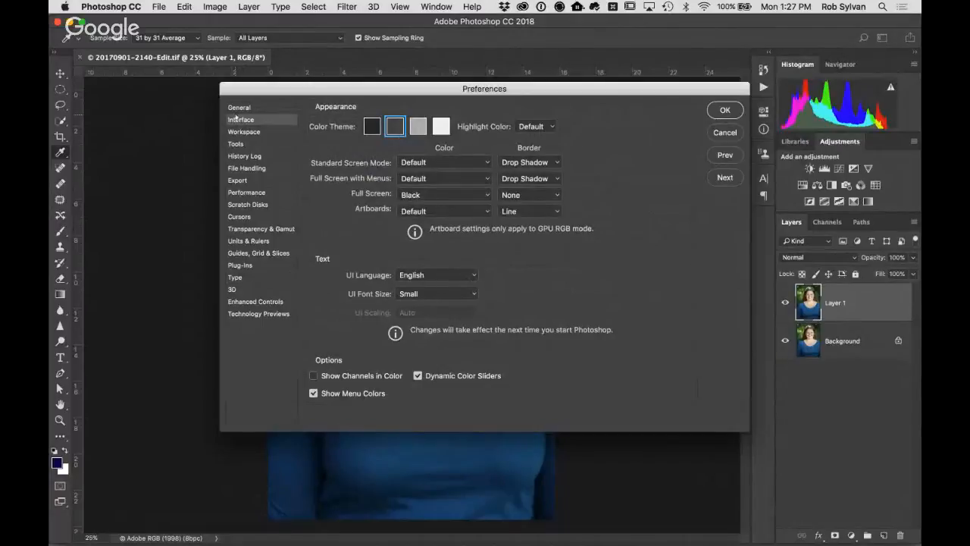
pyautogui.click(241, 132)
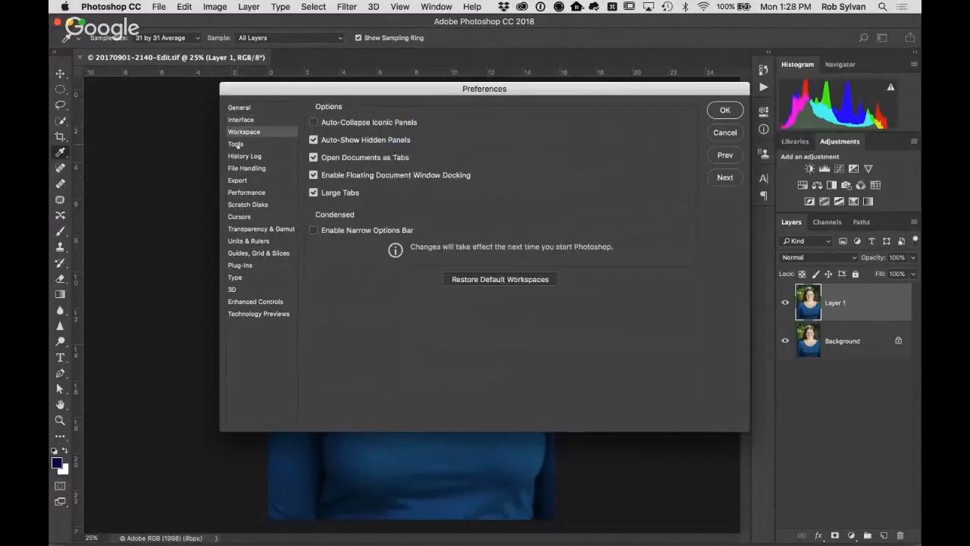
pyautogui.click(236, 144)
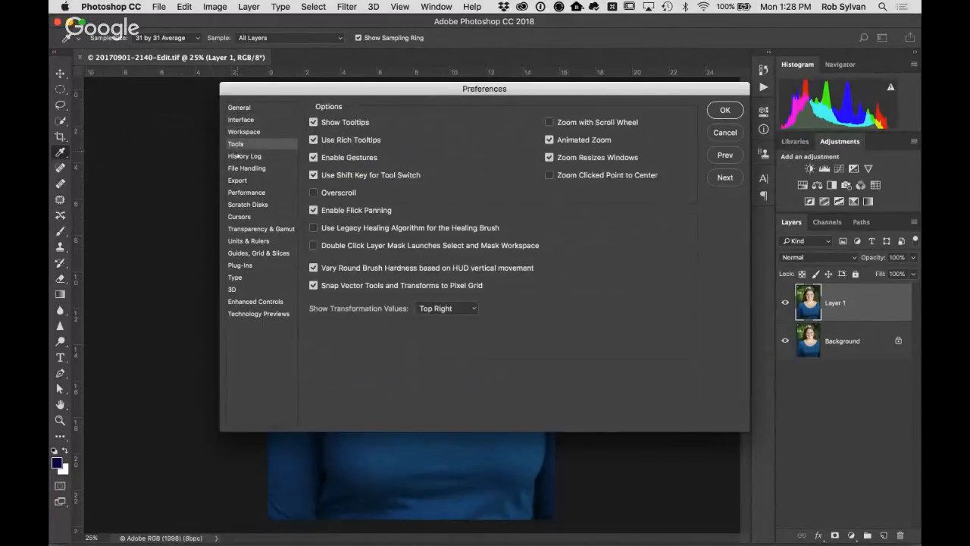
pyautogui.click(237, 156)
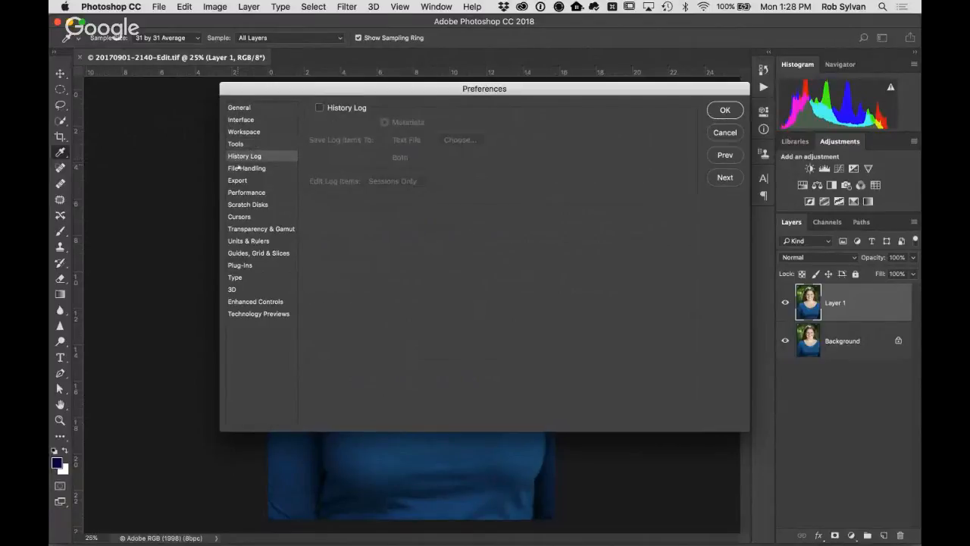
pyautogui.click(238, 167)
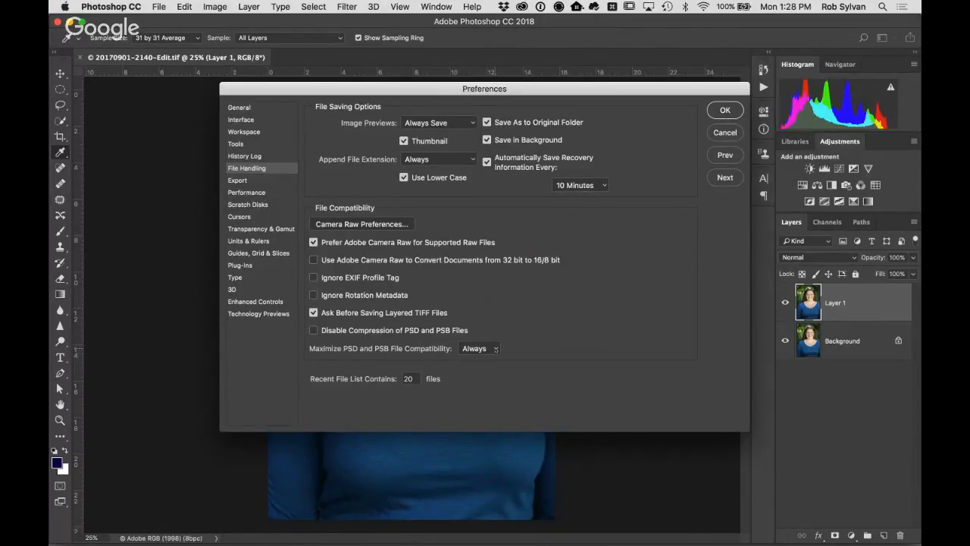
# Step: Set Maximize PSD and PSB File Compatibility to Always, turn off Ask Before Saving Layered TIFF Files, and accept the preferences
pyautogui.click(496, 349)
pyautogui.click(492, 357)
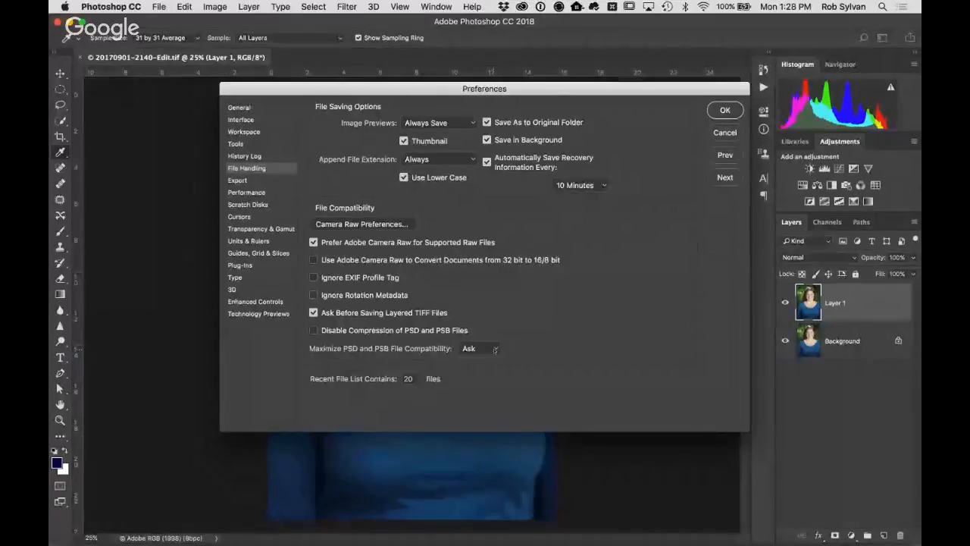
pyautogui.click(495, 349)
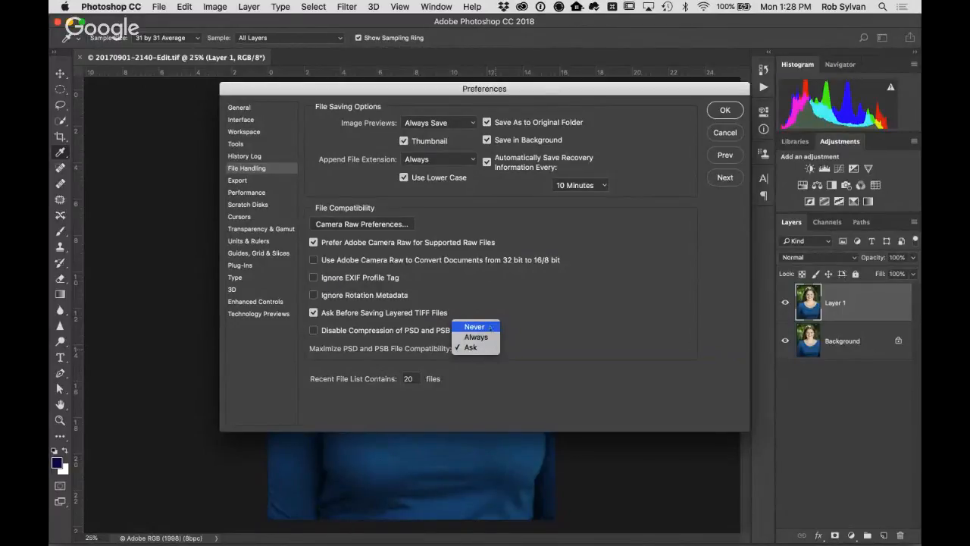
pyautogui.click(492, 340)
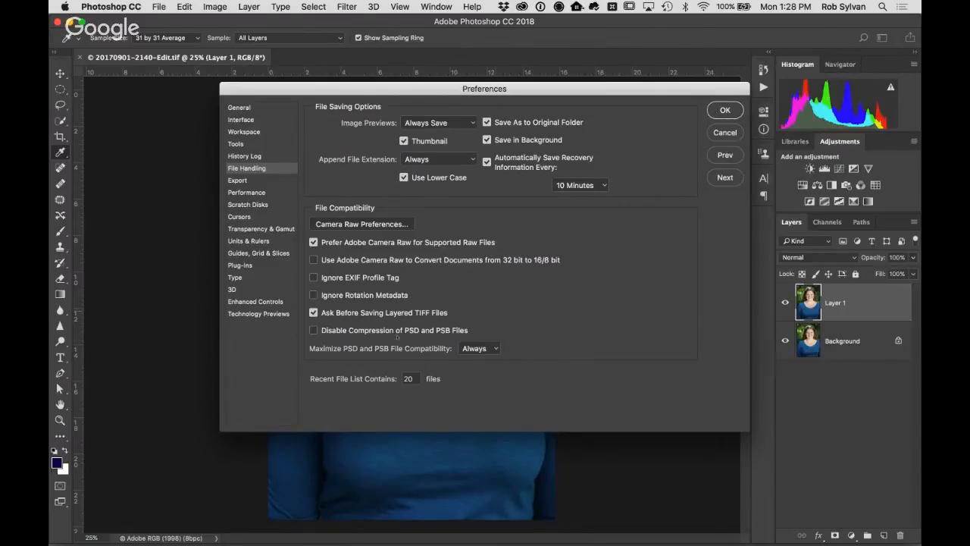
pyautogui.click(313, 313)
pyautogui.click(724, 111)
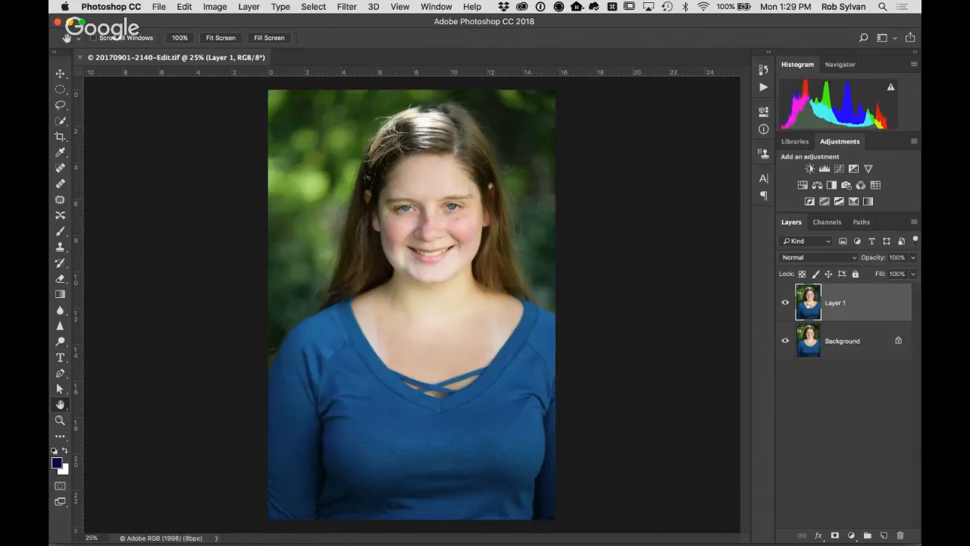
# Step: Delete the duplicate layer above the portrait's Background and save the TIFF before switching back to Lightroom
pyautogui.moveTo(841, 331); pyautogui.dragTo(900, 535)
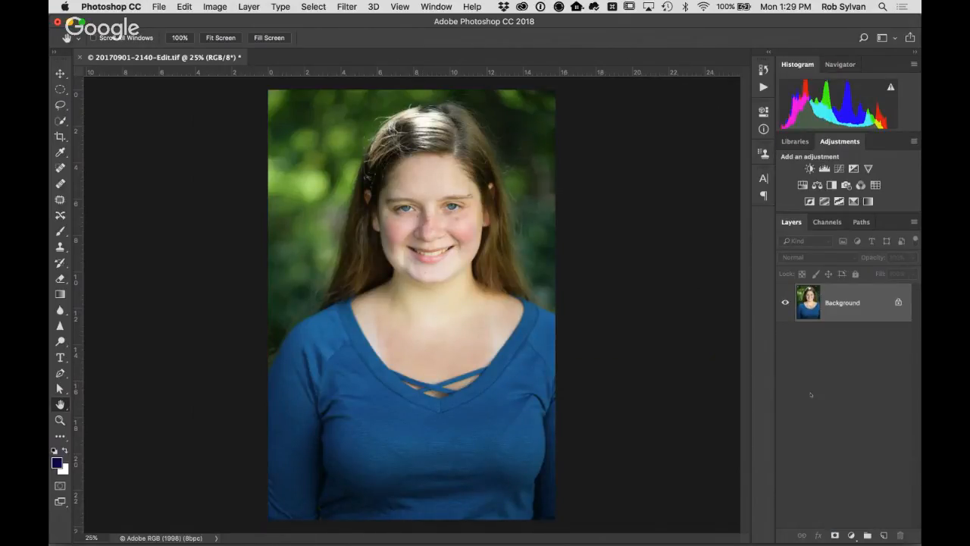
pyautogui.press('super+s')
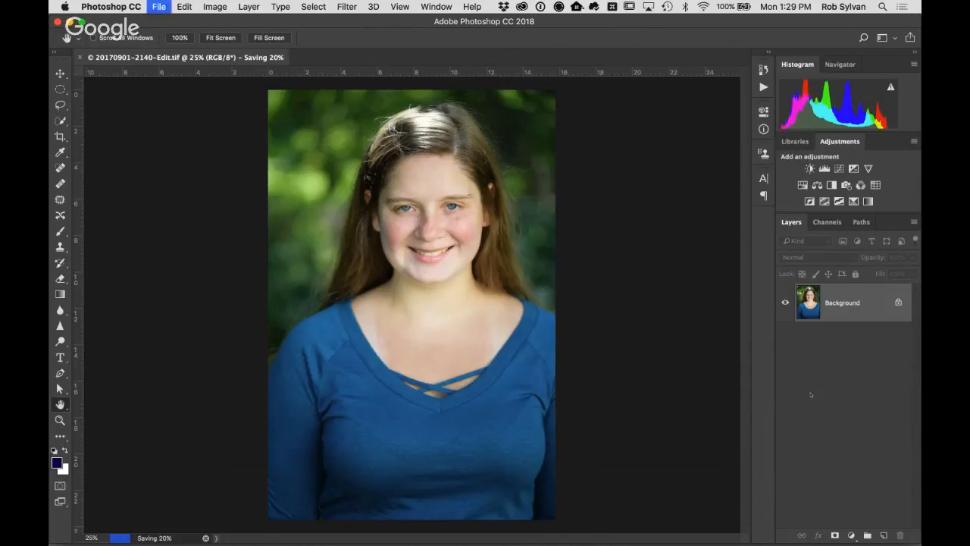
pyautogui.press('super+Tab')
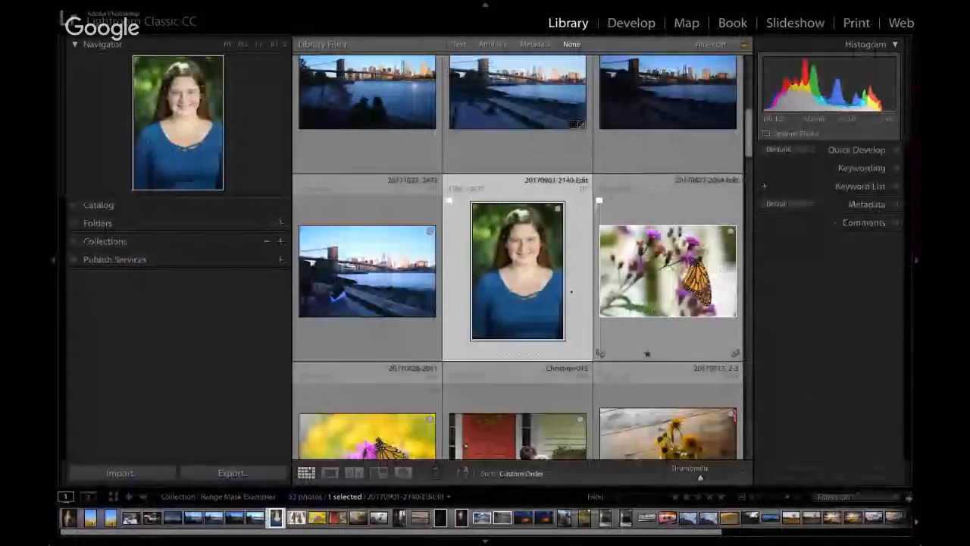
# Step: Select the cactus photo 20170308_3209 in the grid and move the selection to the bridge photo 20171027_2526
pyautogui.scroll(6, 538, 288)
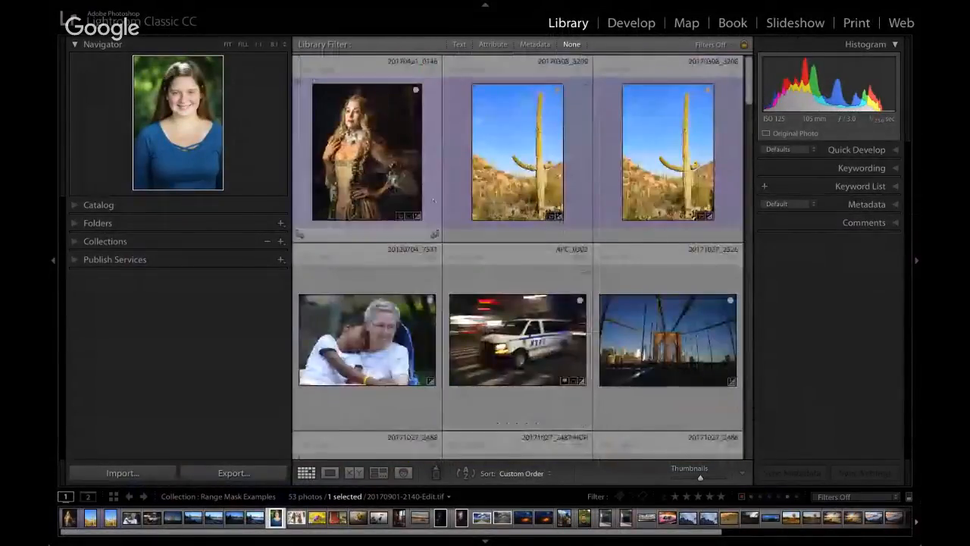
pyautogui.click(505, 153)
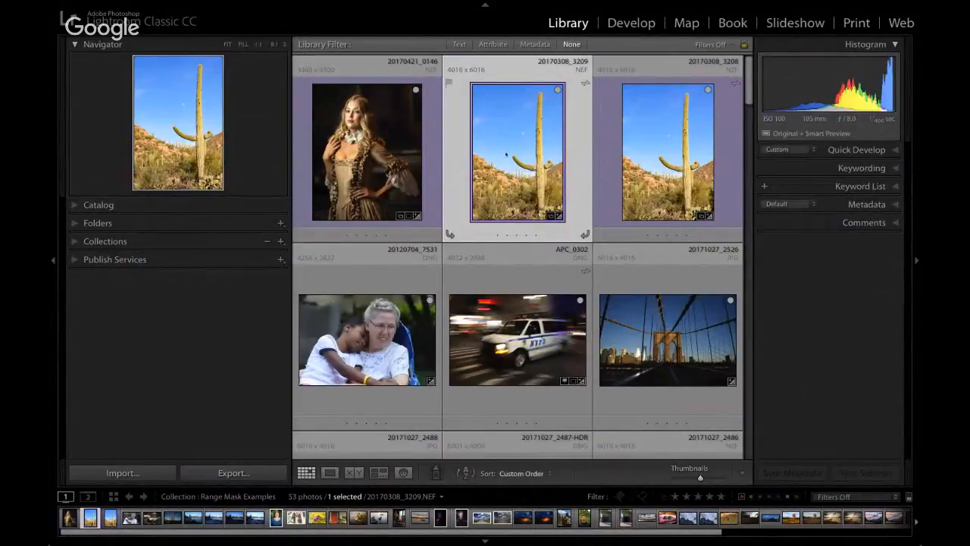
pyautogui.press('Right')
pyautogui.press('Down')
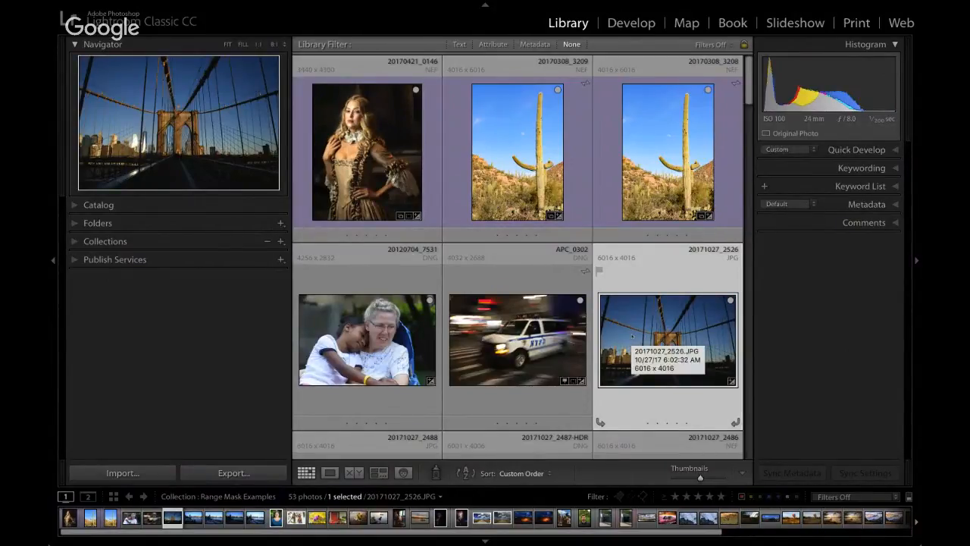
# Step: Open the Photoshop edit options for the bridge JPG, look over the copy and original choices, and cancel
pyautogui.press('super+e')
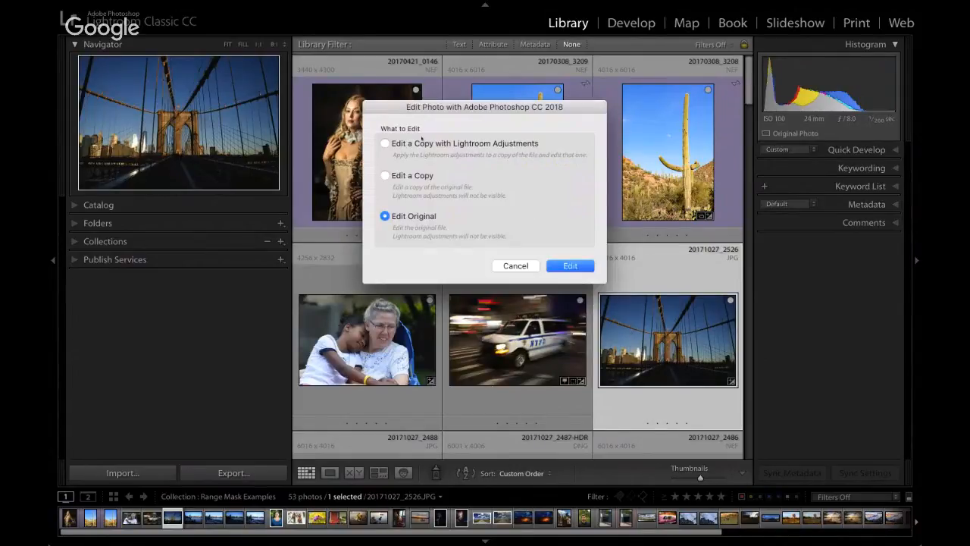
pyautogui.click(416, 146)
pyautogui.click(385, 216)
pyautogui.click(513, 266)
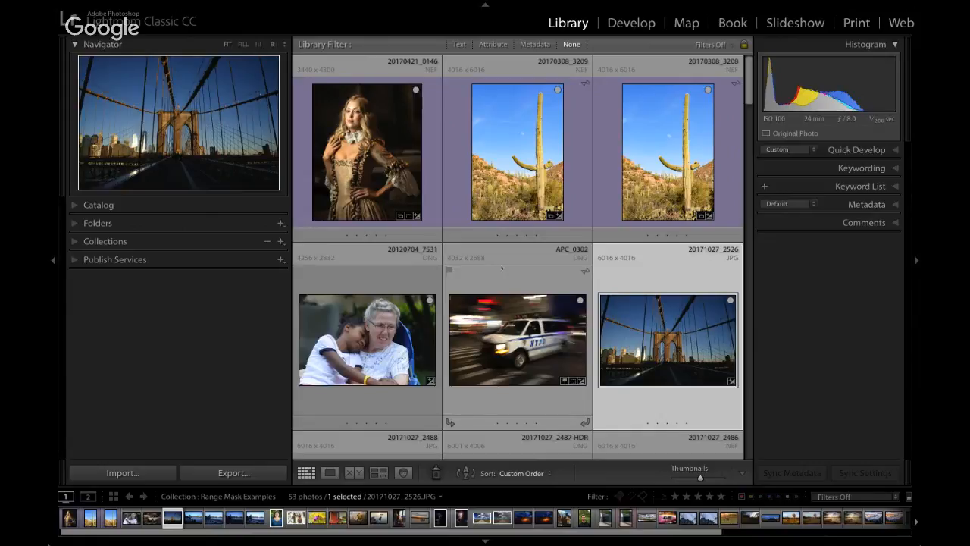
# Step: Examine the portrait 20170421_0146 in Develop, checking the face at 1:1 and collapsing the History list
pyautogui.click(367, 152)
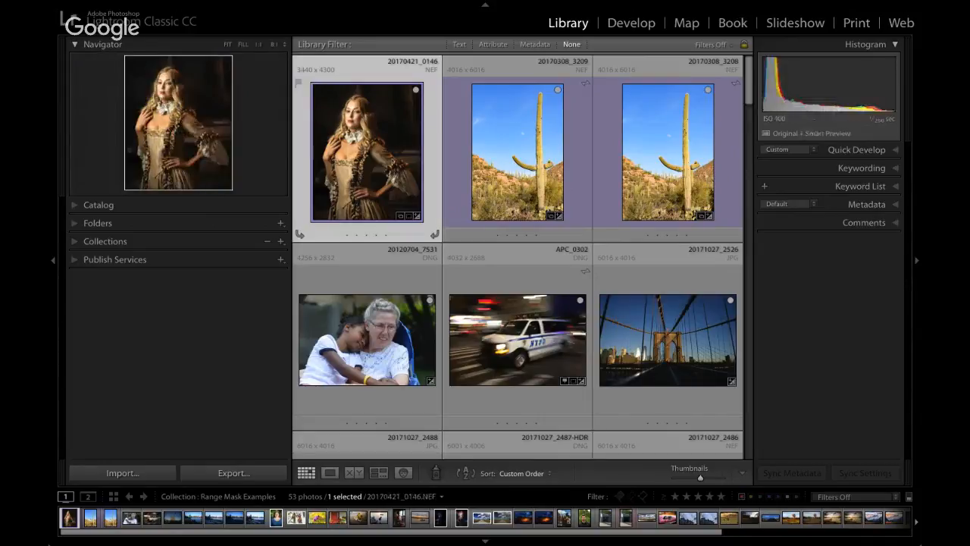
pyautogui.press('d')
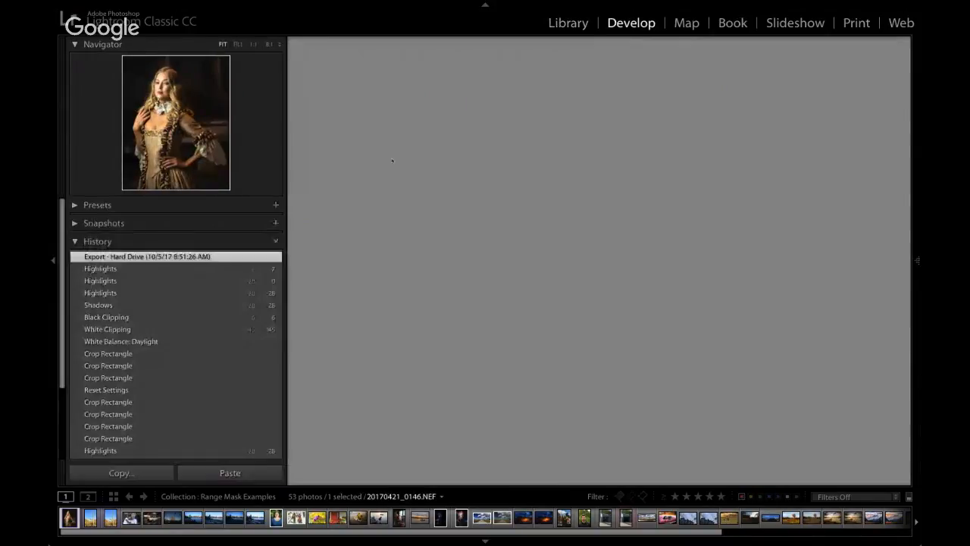
pyautogui.click(561, 156)
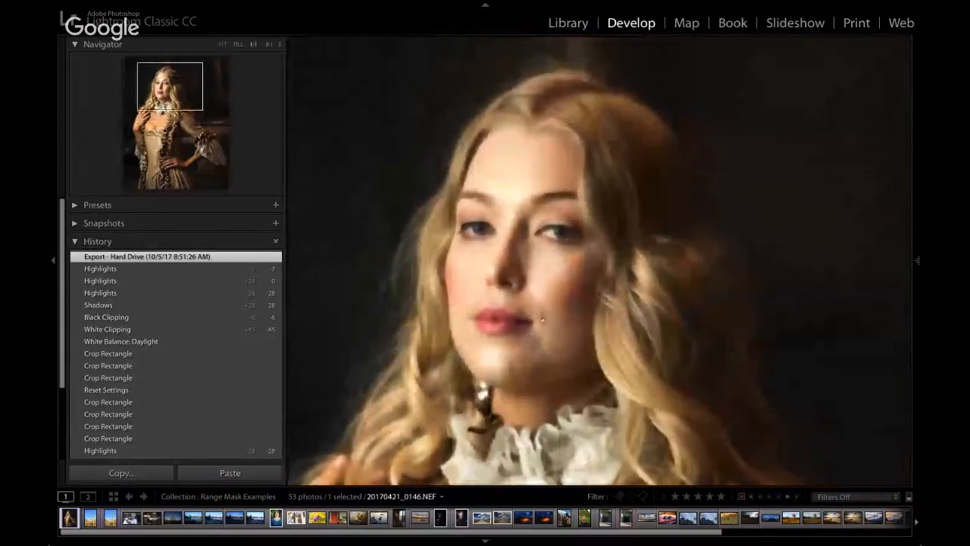
pyautogui.click(142, 242)
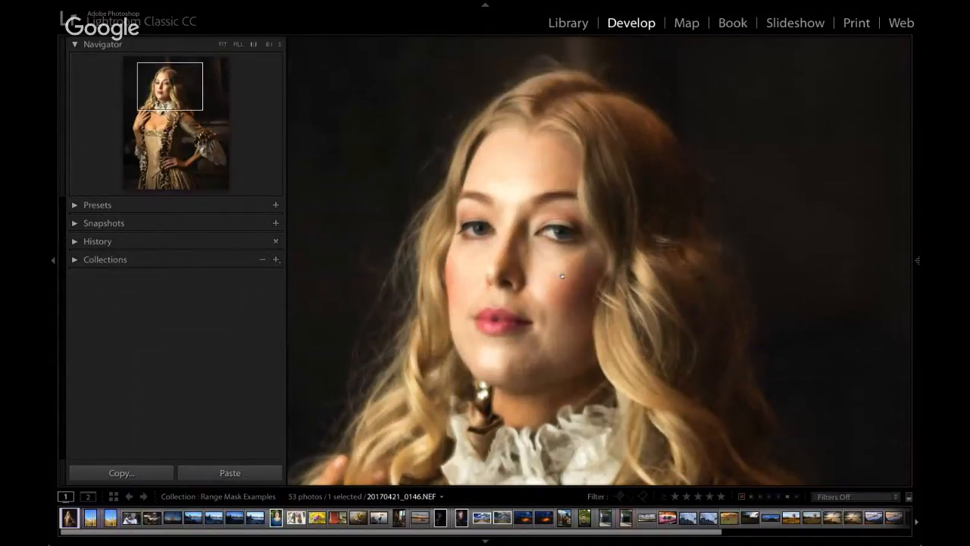
pyautogui.click(562, 277)
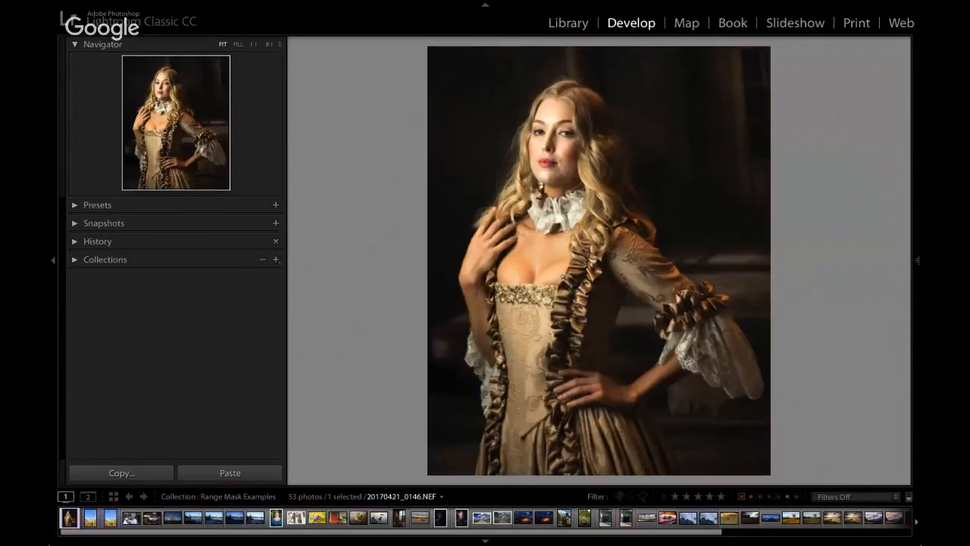
pyautogui.click(560, 176)
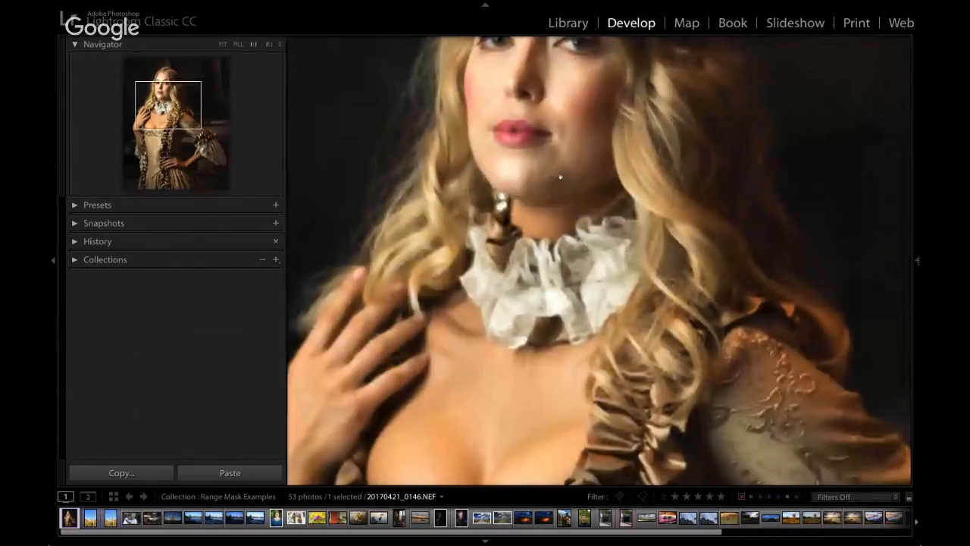
pyautogui.moveTo(560, 177); pyautogui.dragTo(569, 324)
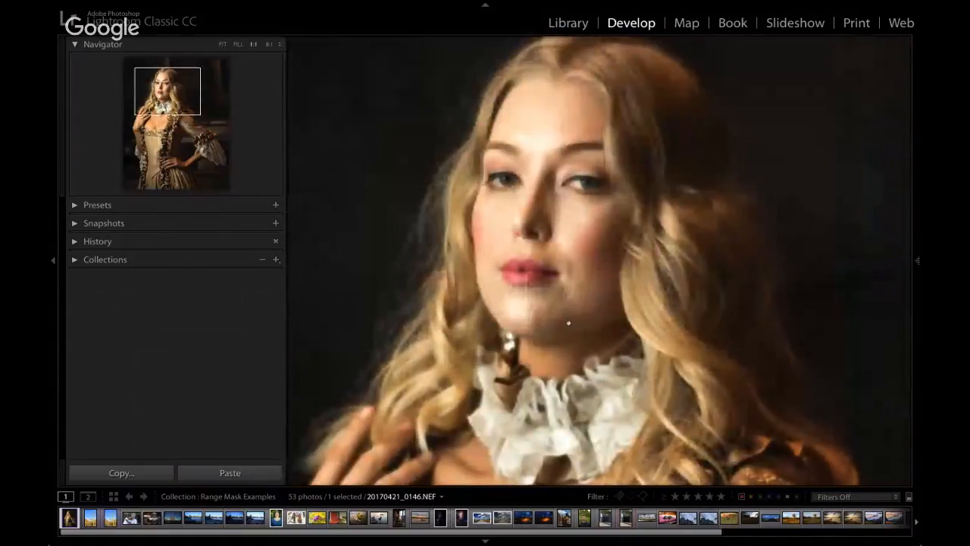
pyautogui.click(546, 294)
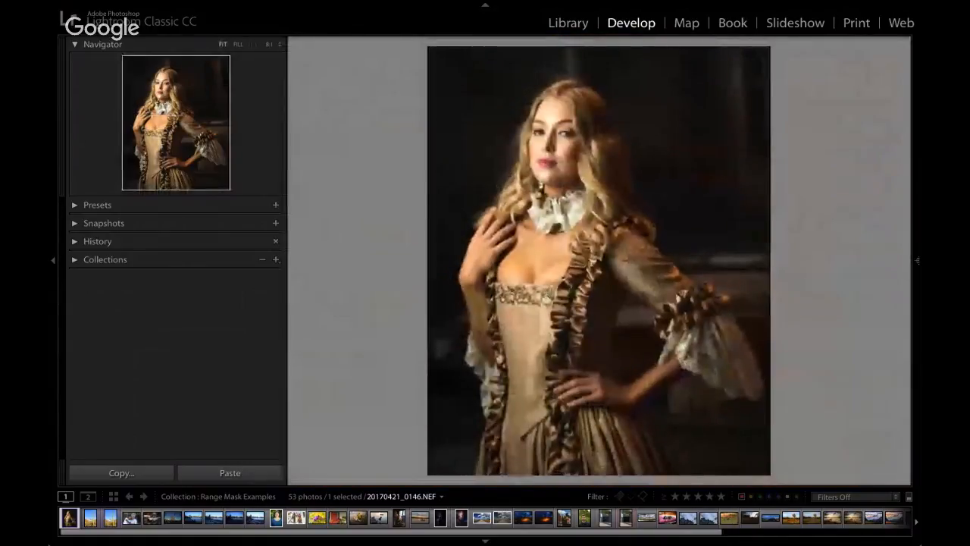
# Step: Return to the Library grid and open the portrait 20170421_0146 as a Smart Object in Photoshop
pyautogui.press('g')
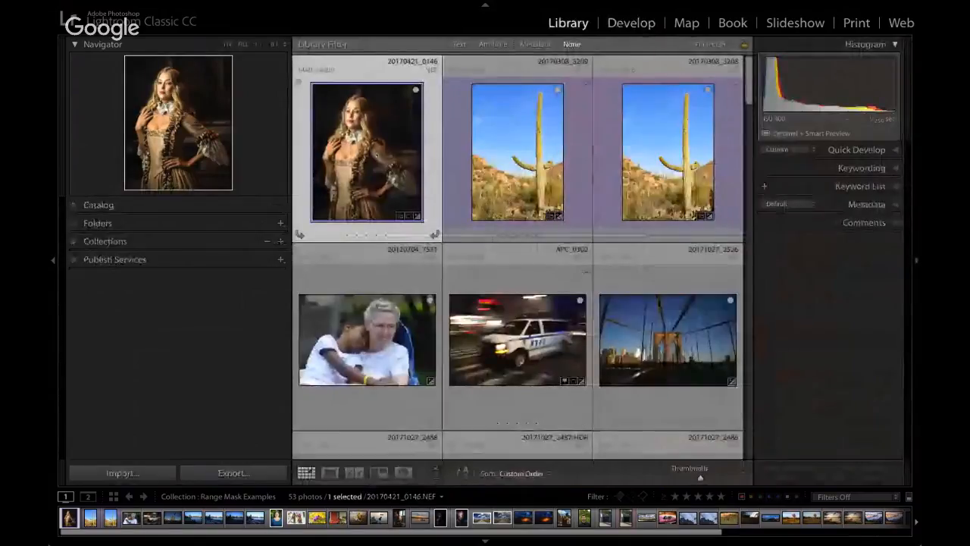
pyautogui.rightClick(376, 133)
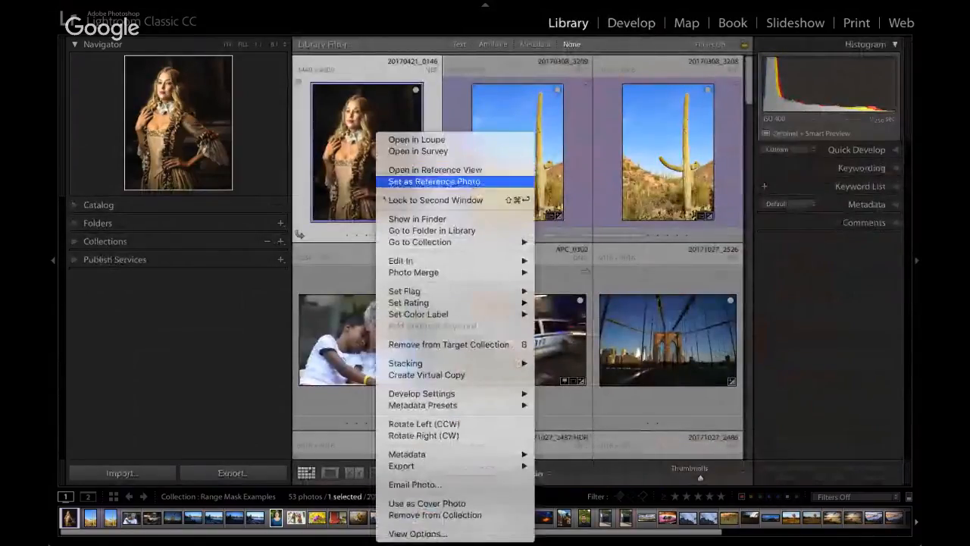
pyautogui.moveTo(401, 261)
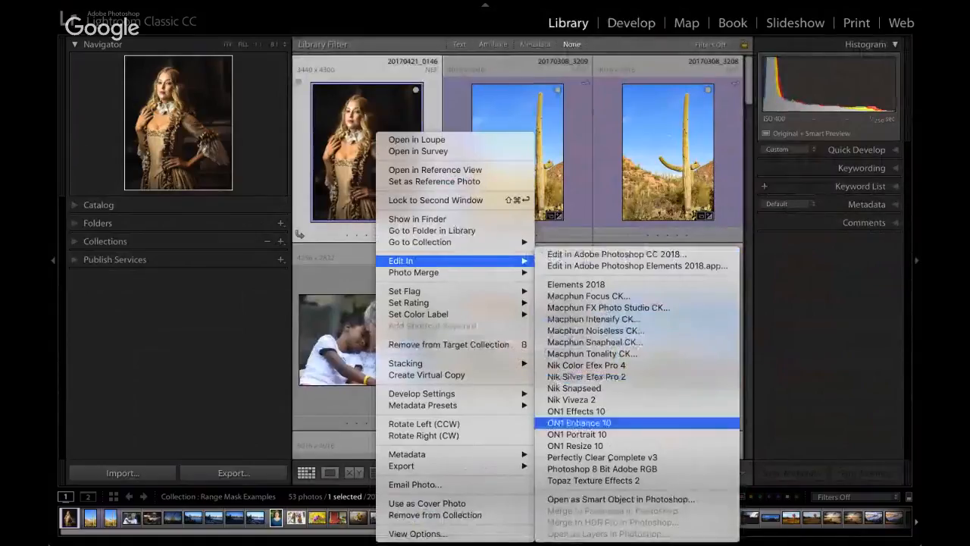
pyautogui.click(604, 499)
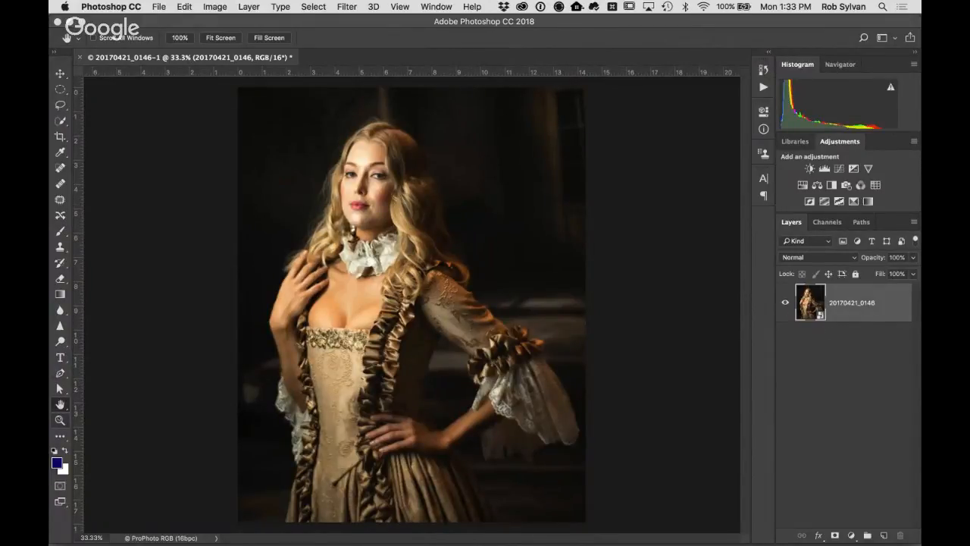
# Step: Open the Shake Reduction filter for the portrait's smart object and preview the face at 100%
pyautogui.doubleClick(59, 421)
pyautogui.scroll(10, 279, 198)
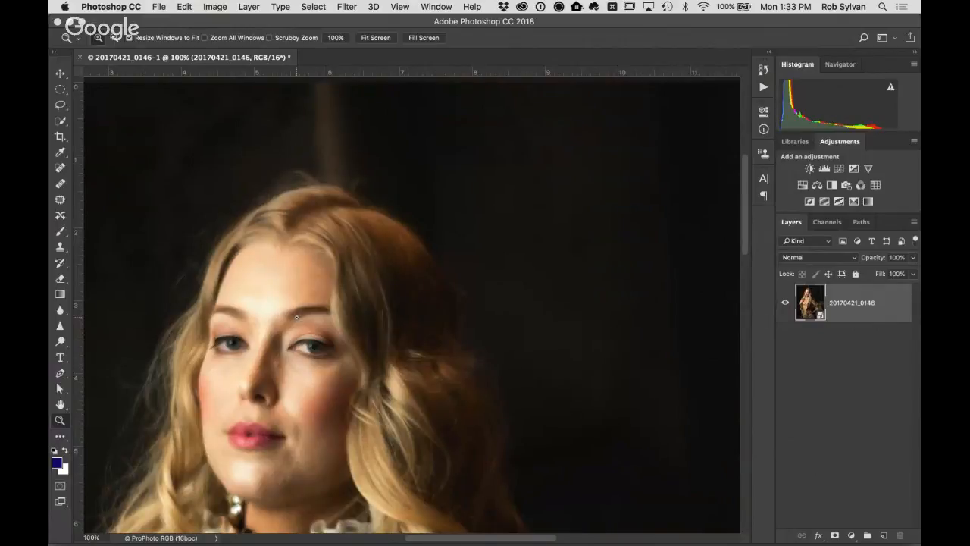
pyautogui.click(346, 7)
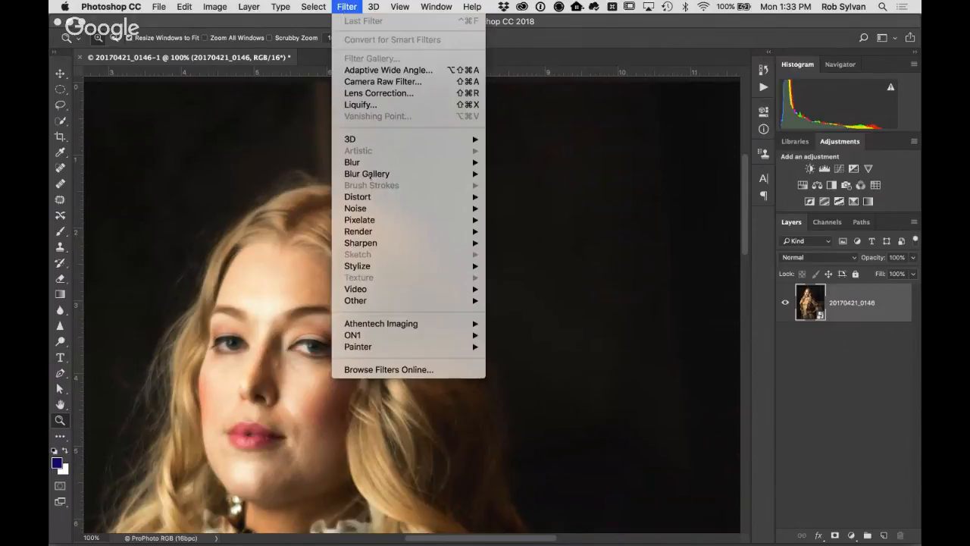
pyautogui.moveTo(384, 243)
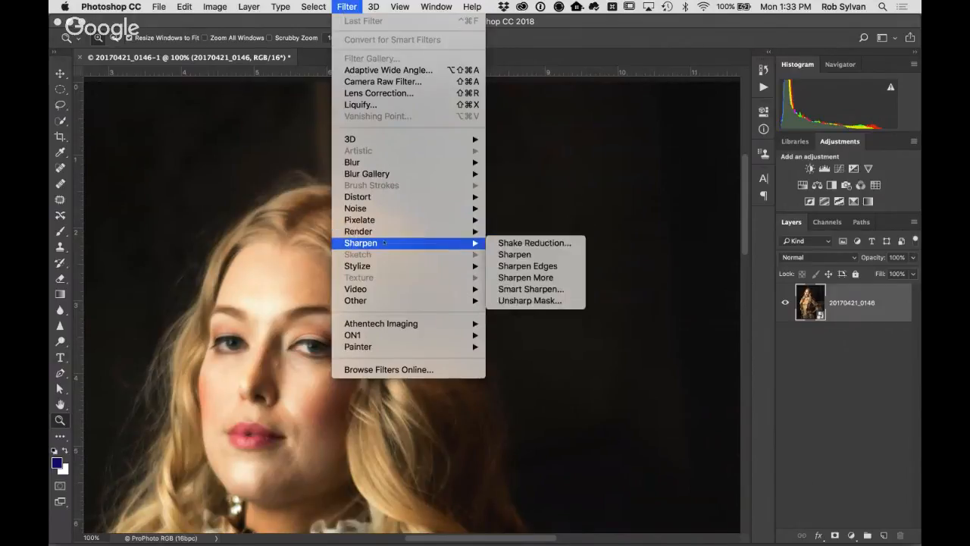
pyautogui.click(501, 243)
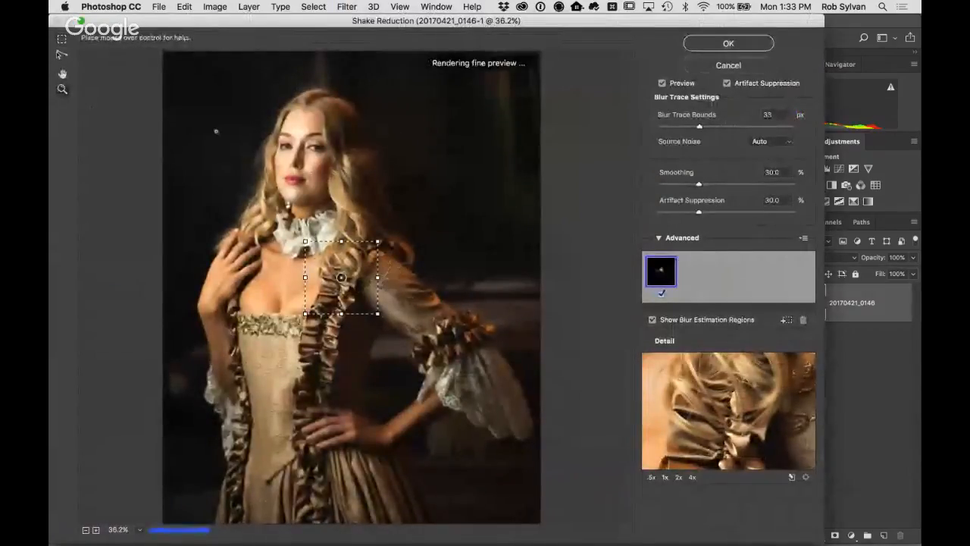
pyautogui.click(297, 149)
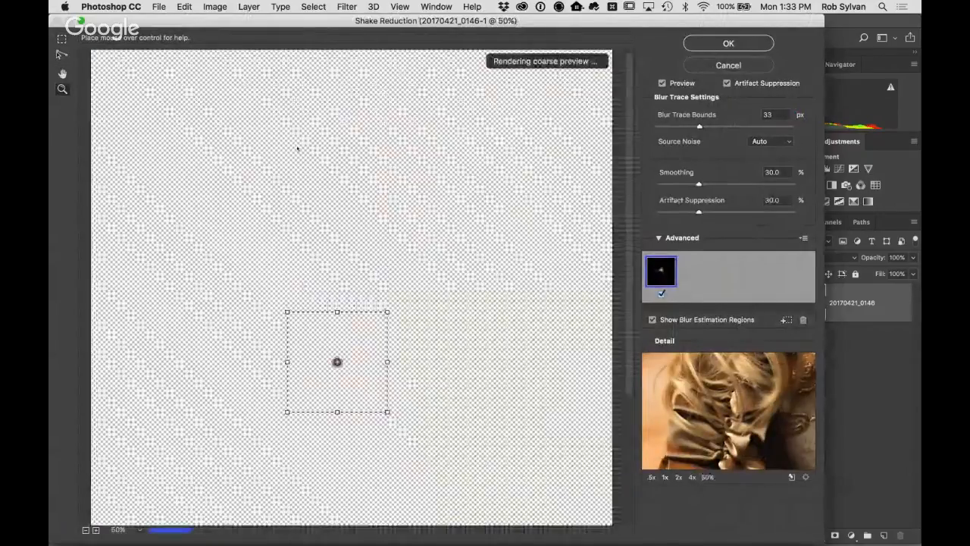
pyautogui.click(303, 148)
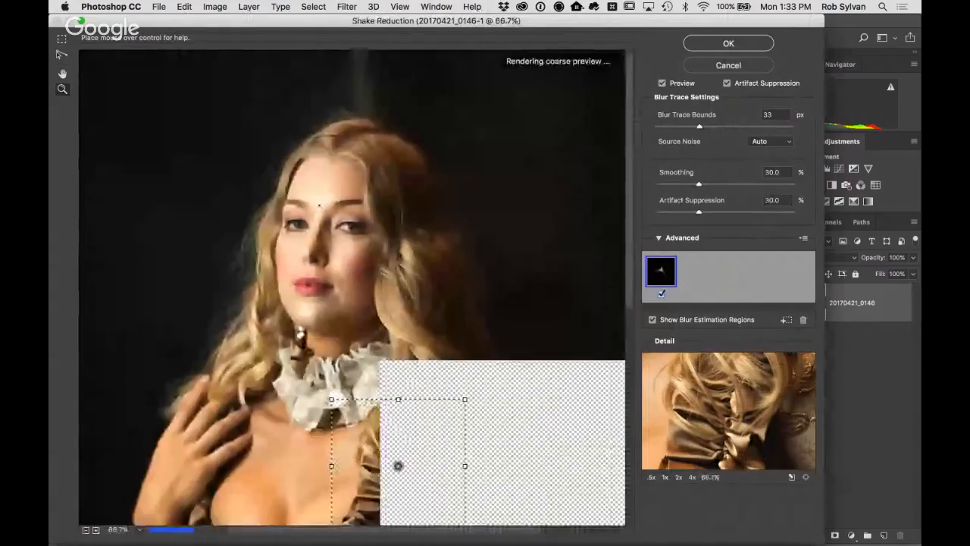
pyautogui.click(319, 206)
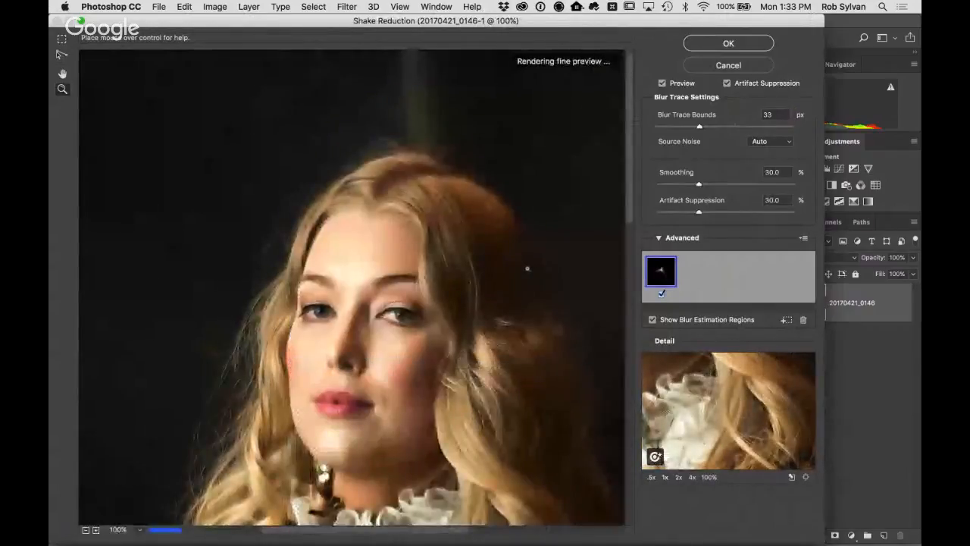
# Step: Set Artifact Suppression and Smoothing to 43.2% each, apply Shake Reduction, and leave its blending options unchanged
pyautogui.click(698, 212)
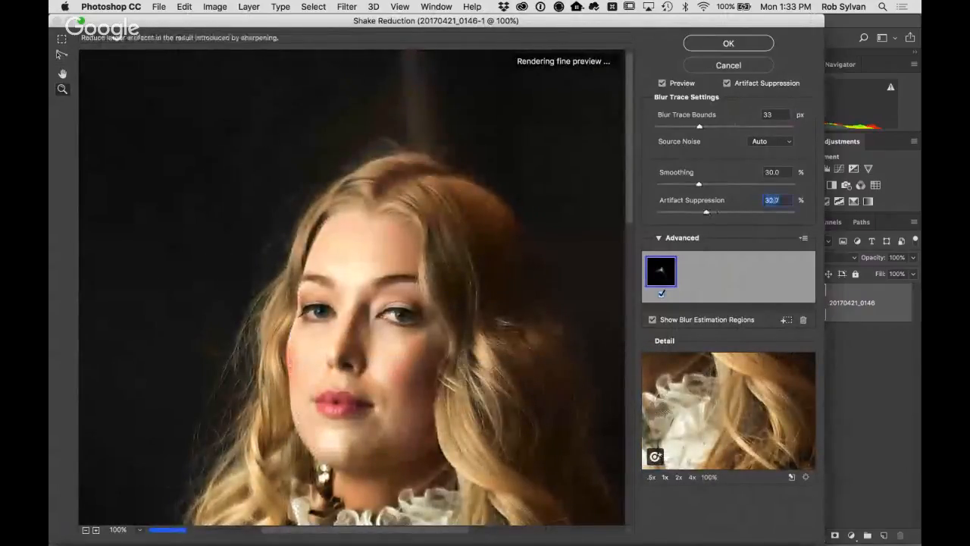
pyautogui.moveTo(707, 211); pyautogui.dragTo(716, 185)
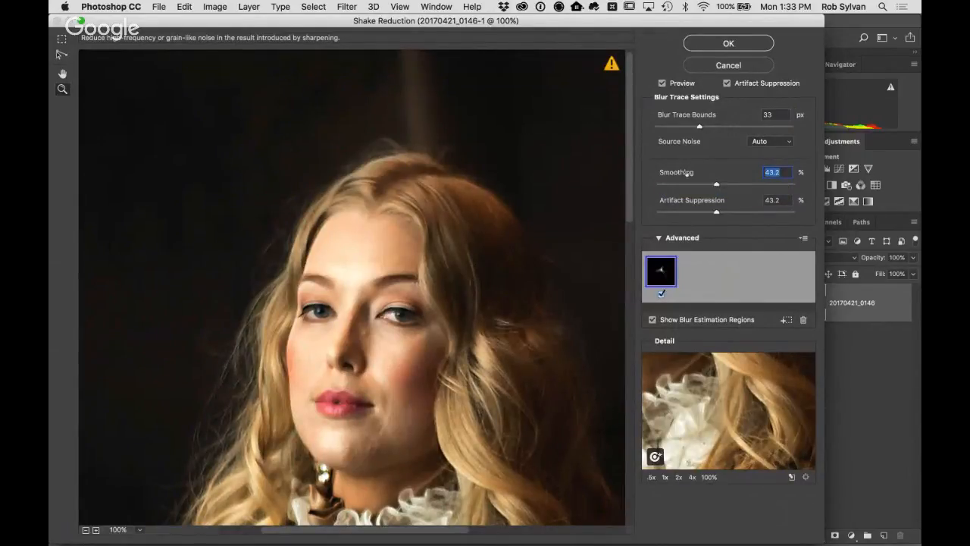
pyautogui.click(705, 43)
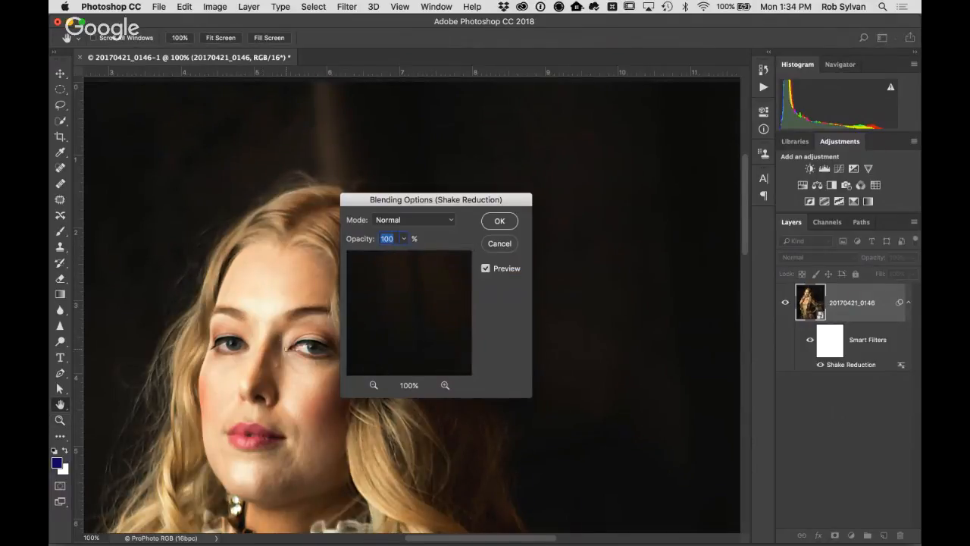
pyautogui.click(498, 244)
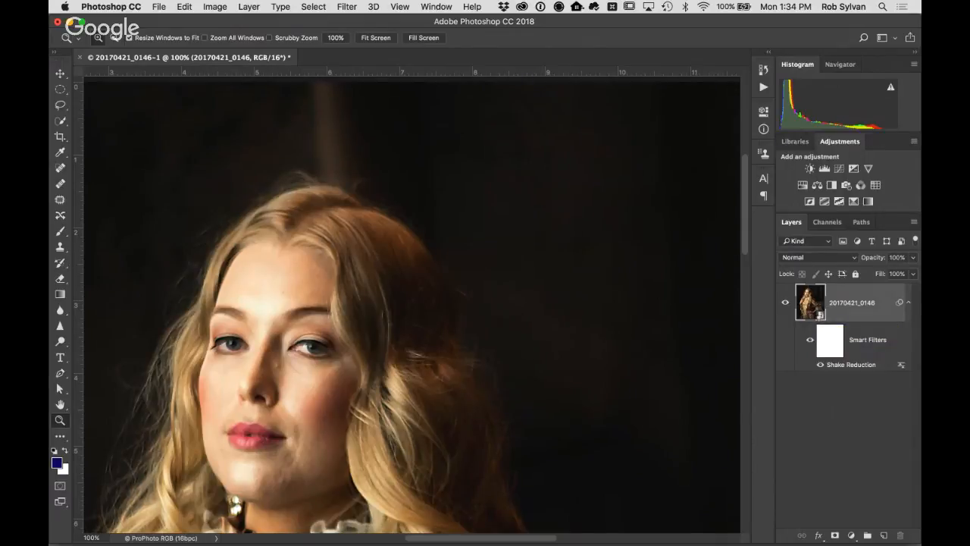
# Step: Convert the smart object's raw photo to grayscale in Camera Raw, and save and close the document
pyautogui.doubleClick(810, 303)
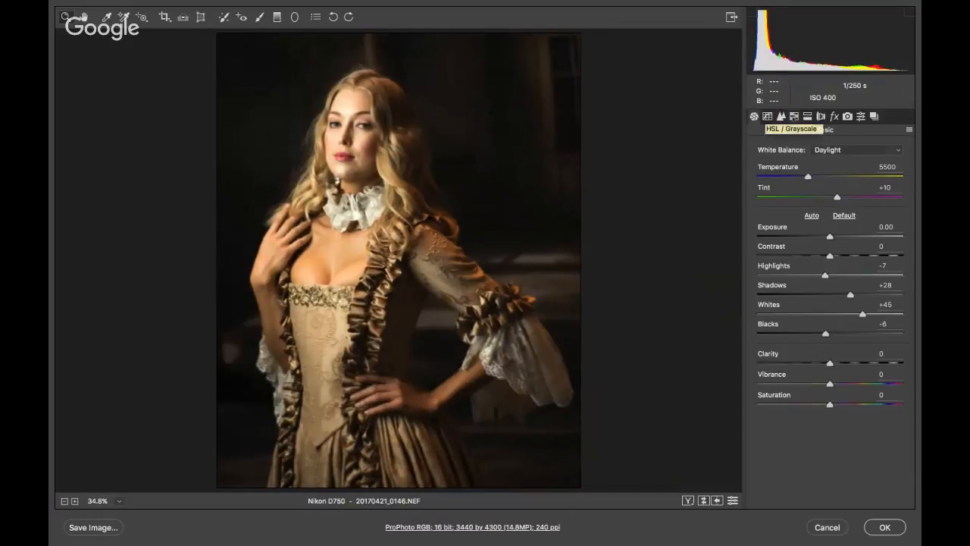
pyautogui.click(794, 116)
pyautogui.click(795, 147)
pyautogui.click(885, 526)
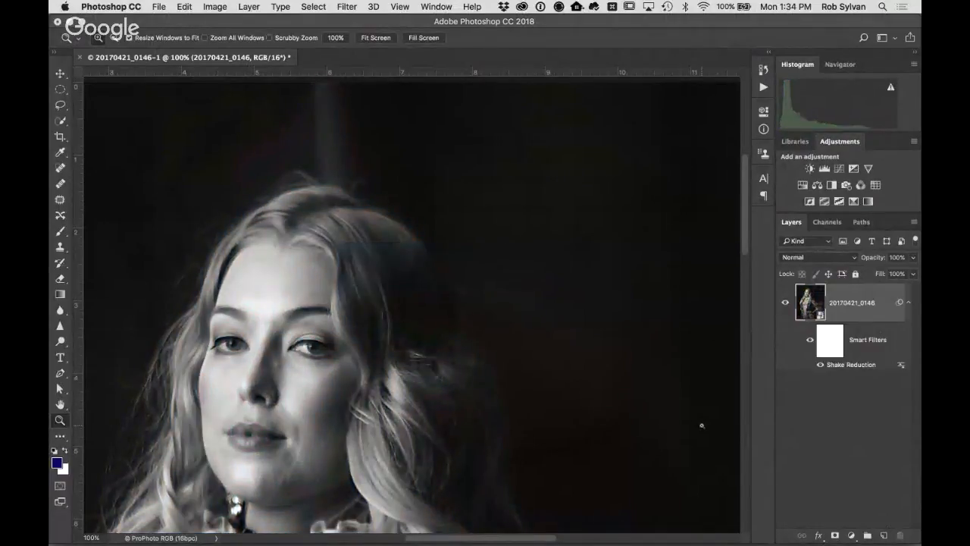
pyautogui.press('super+s')
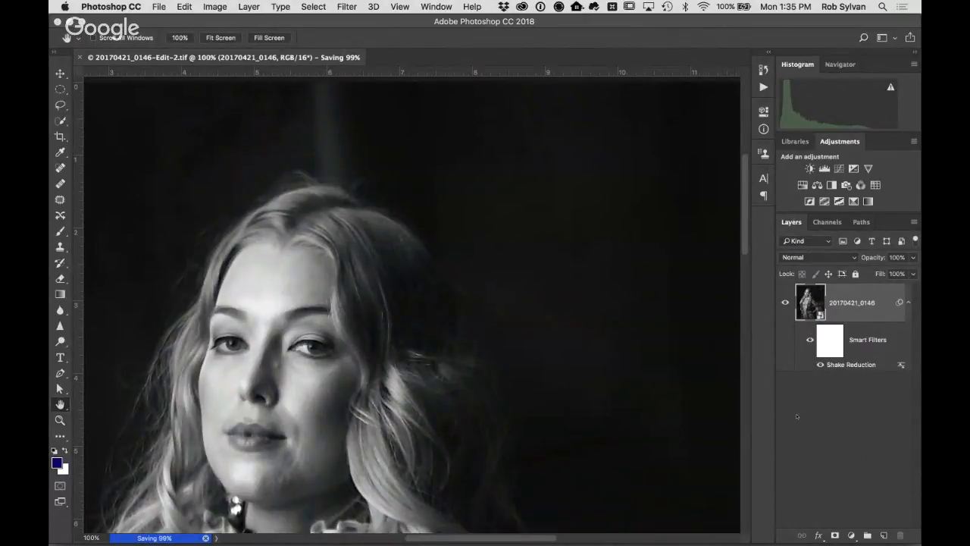
pyautogui.press('super+w')
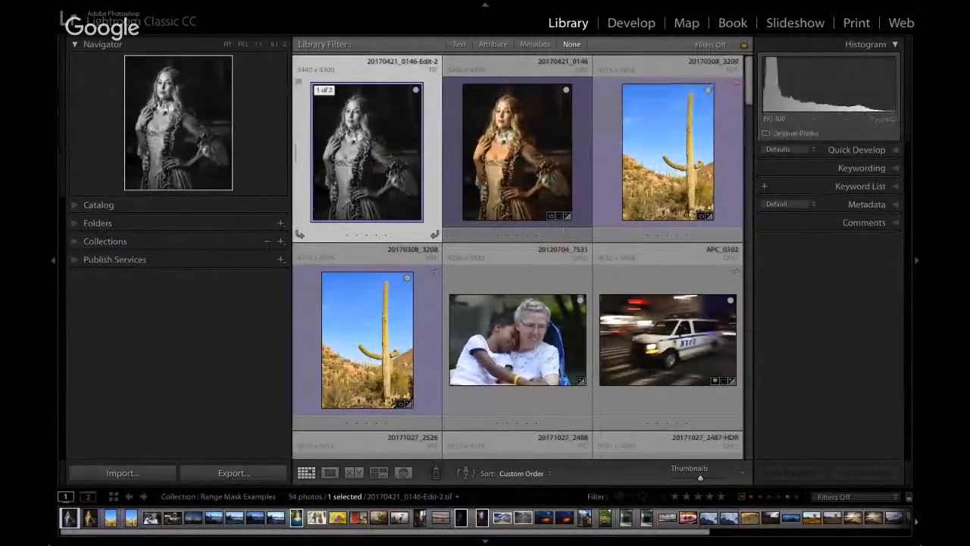
# Step: Compare the edited TIFF with the original NEF side by side at 1:1, and switch to the Google Hangouts window in Safari
pyautogui.keyDown('super'); pyautogui.click(518, 153); pyautogui.keyUp('super')
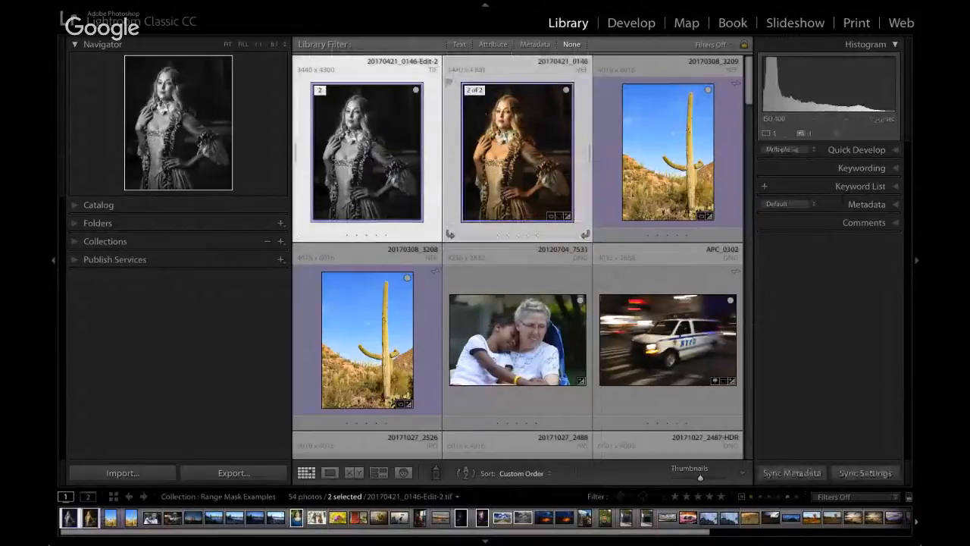
pyautogui.press('c')
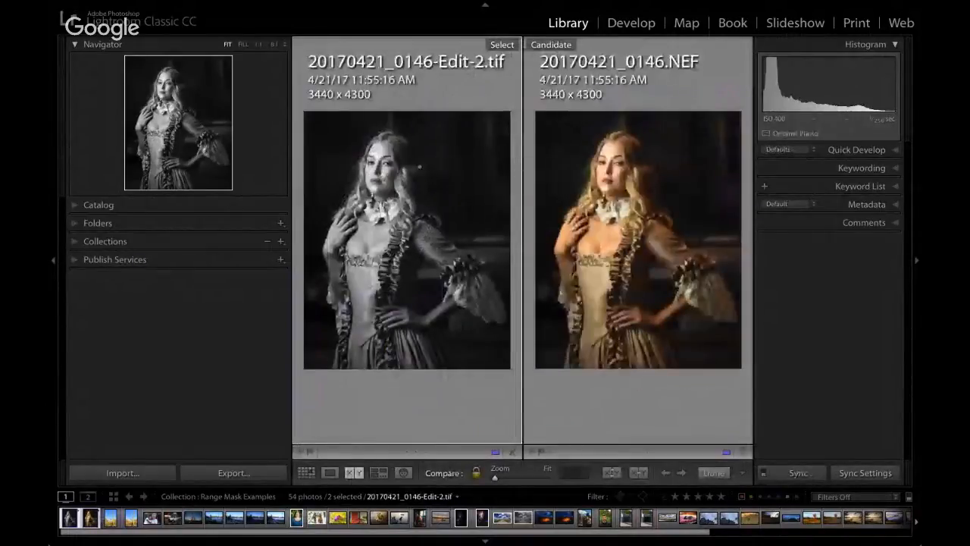
pyautogui.hotkey('shift', 'Tab')
pyautogui.click(218, 115)
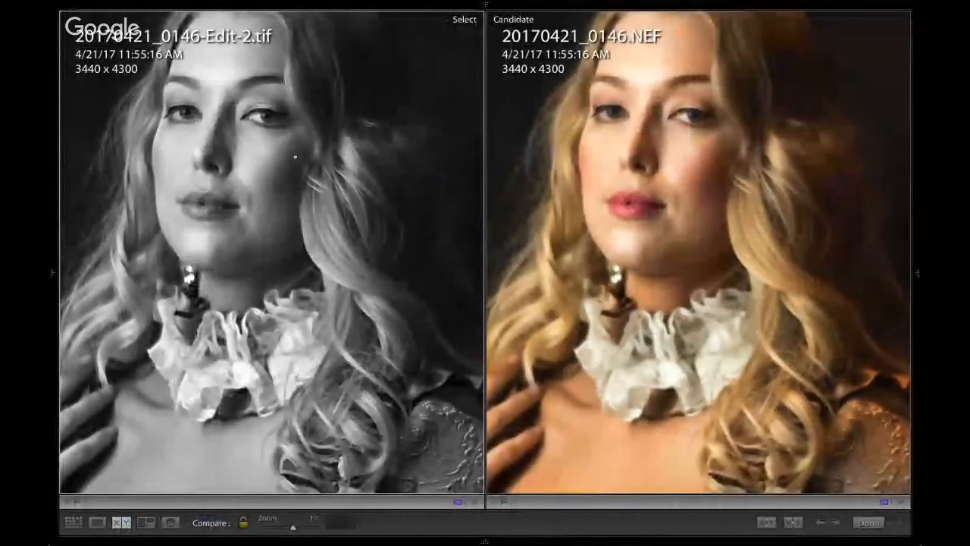
pyautogui.moveTo(293, 162); pyautogui.dragTo(317, 171)
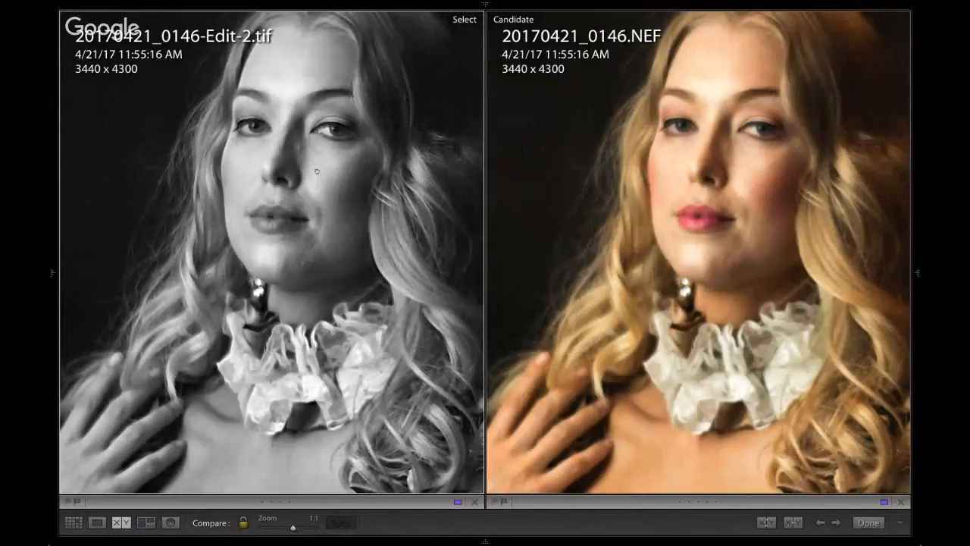
pyautogui.press('g')
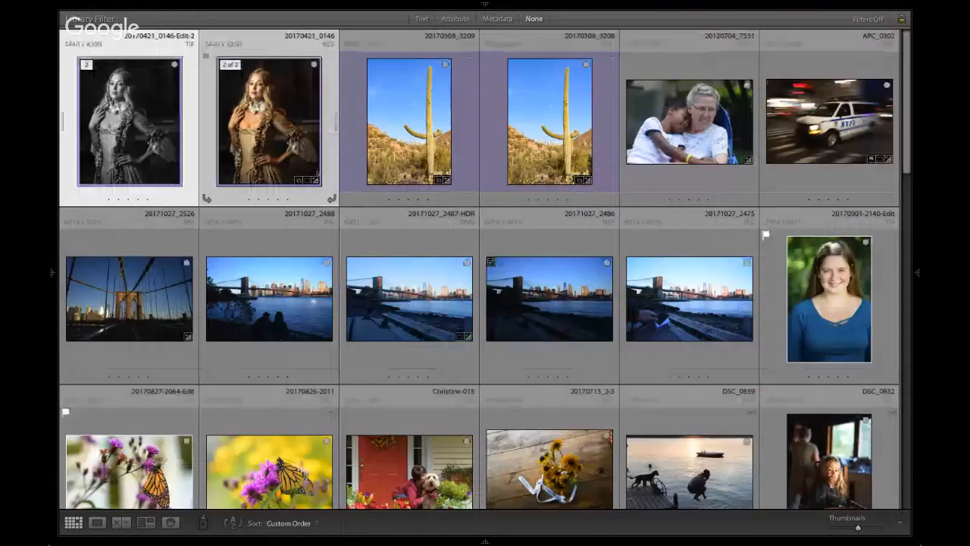
pyautogui.press('super+Tab')
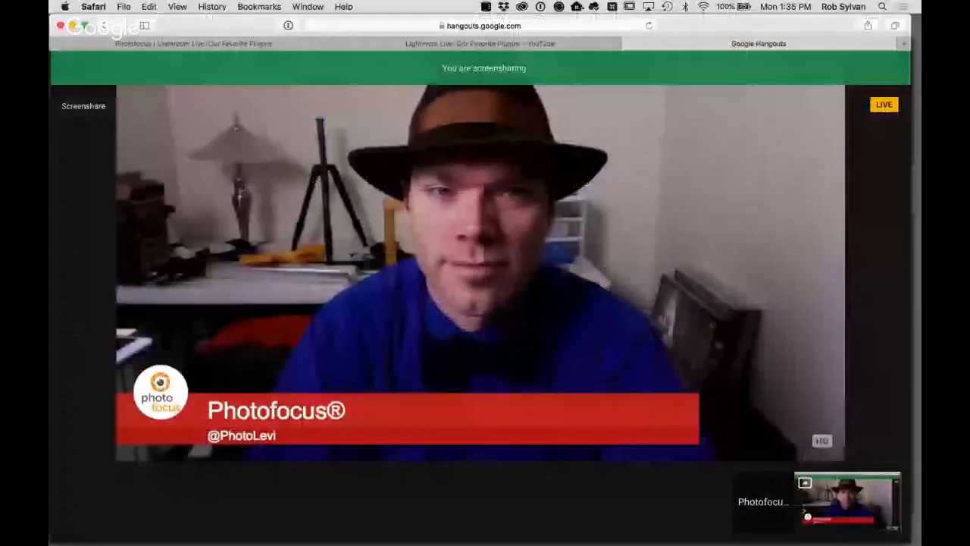
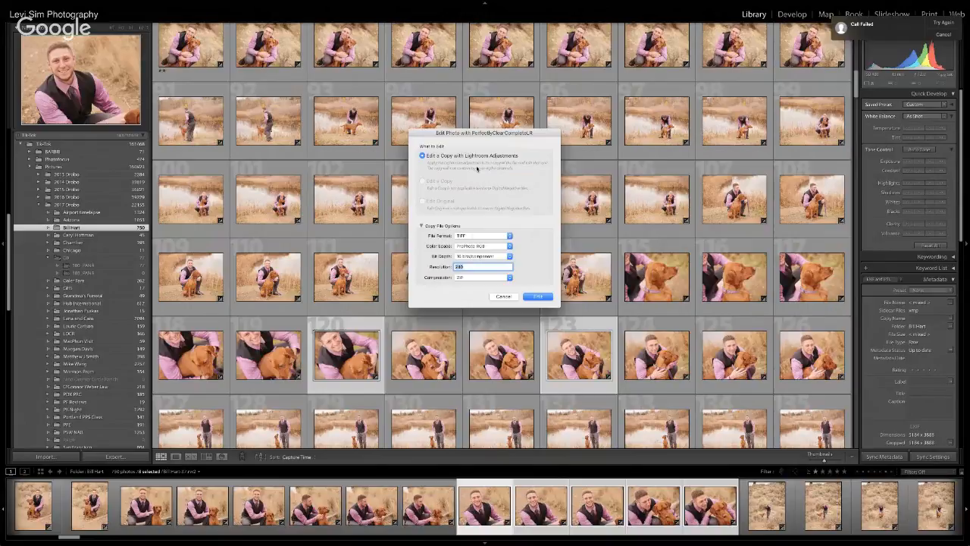
# Step: Send TIFF copies of the selected portraits with Lightroom adjustments to Perfectly Clear Complete, and bring its window to the front
pyautogui.click(536, 296)
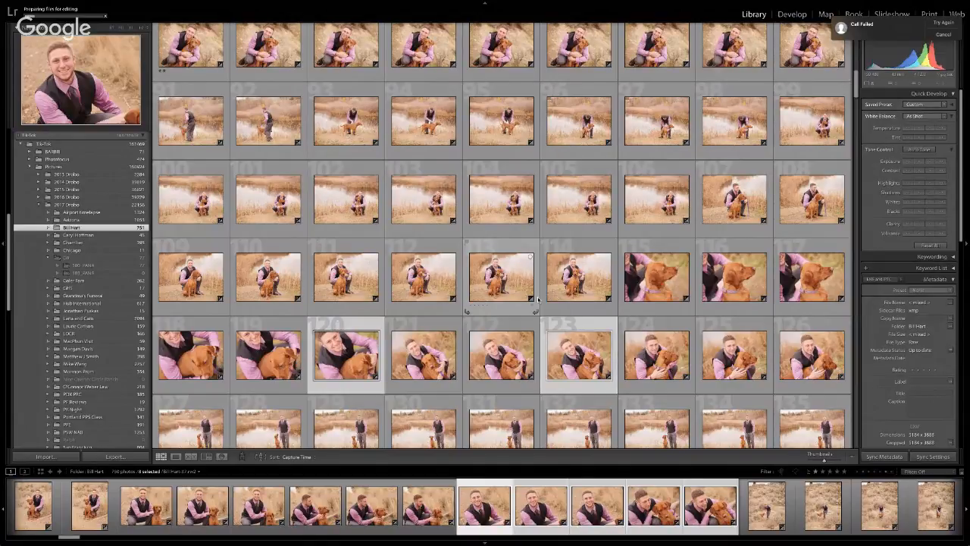
pyautogui.moveTo(2, 1)
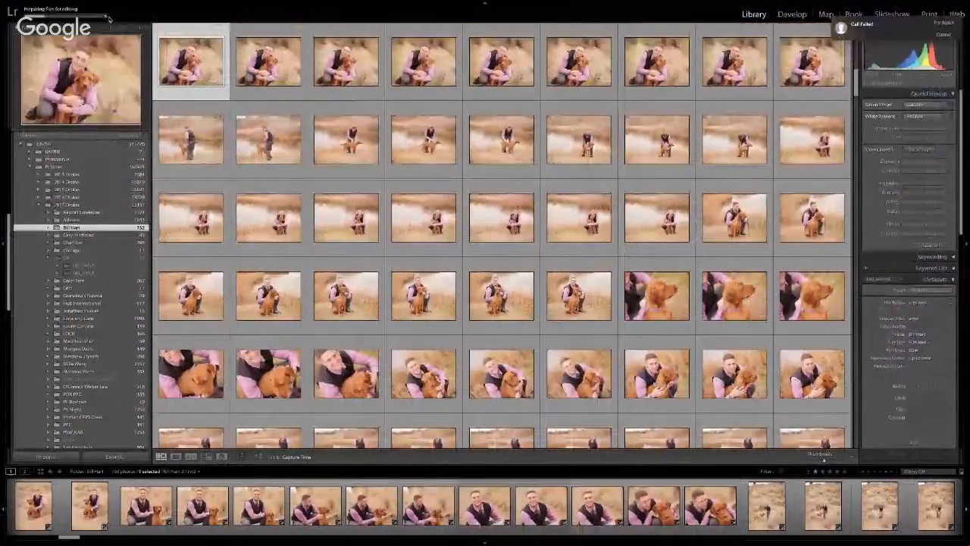
pyautogui.click(108, 18)
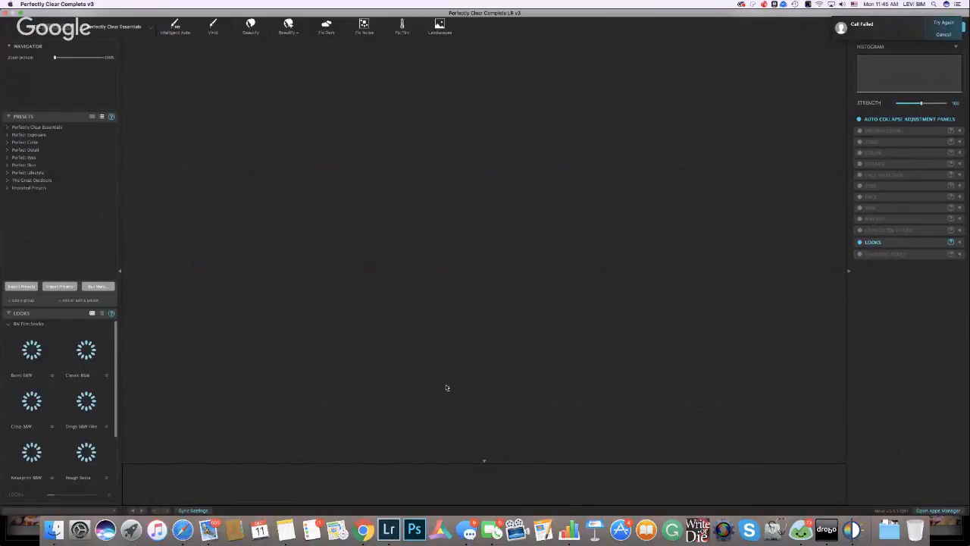
pyautogui.press('super+Tab')
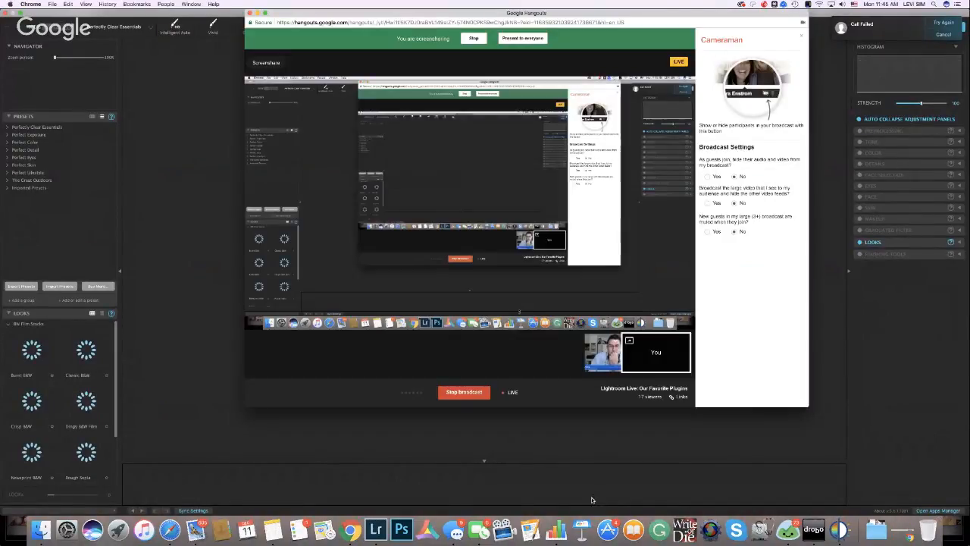
pyautogui.click(233, 250)
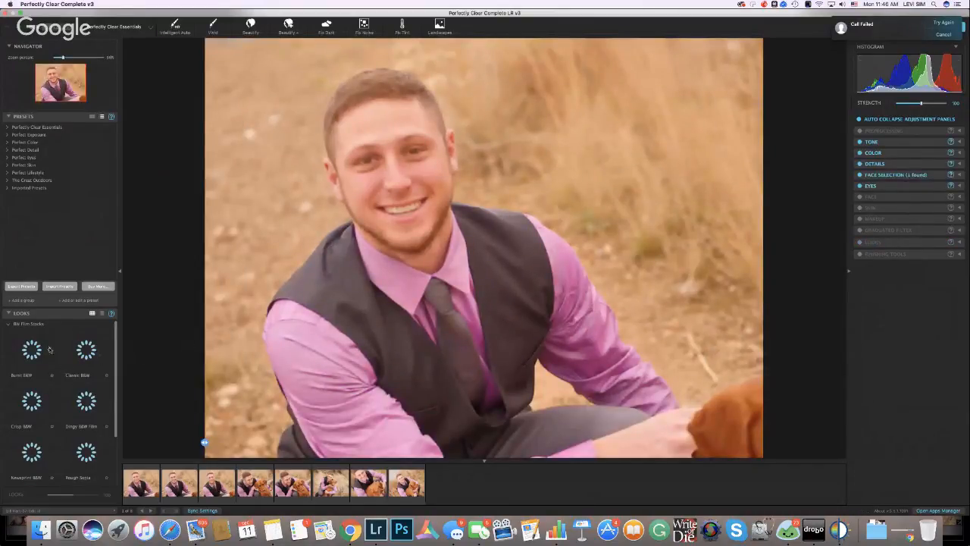
# Step: Apply the imported preset "Torrie" to the first portrait
pyautogui.click(8, 188)
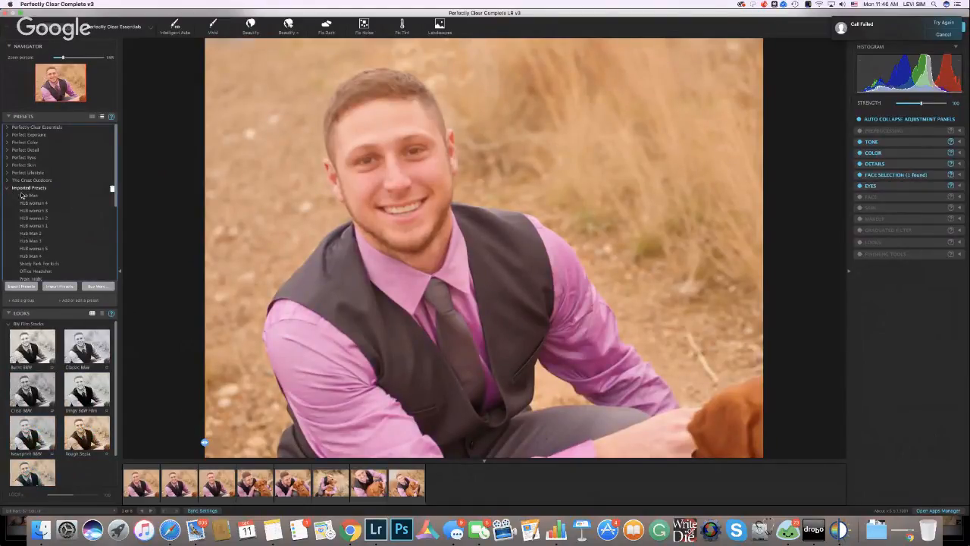
pyautogui.scroll(-5, 60, 219)
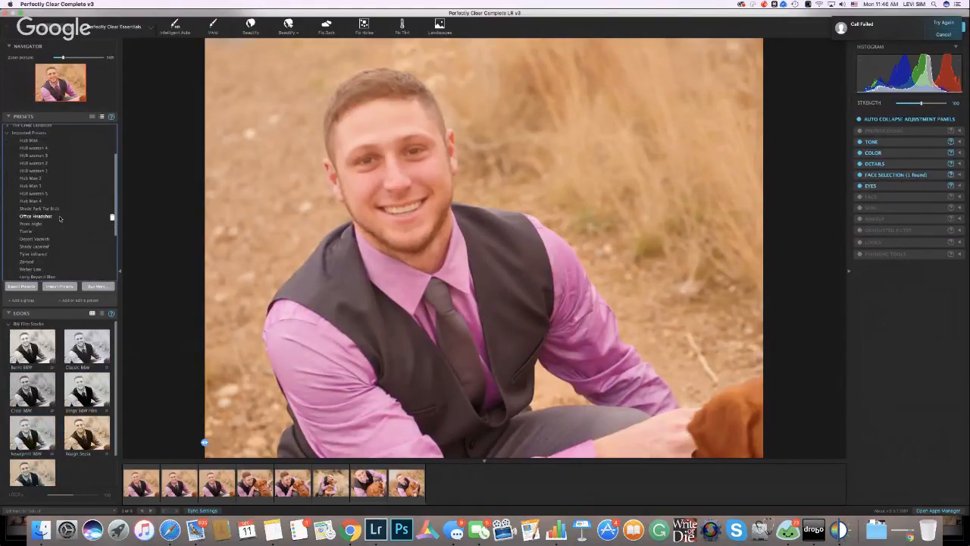
pyautogui.scroll(-6, 53, 205)
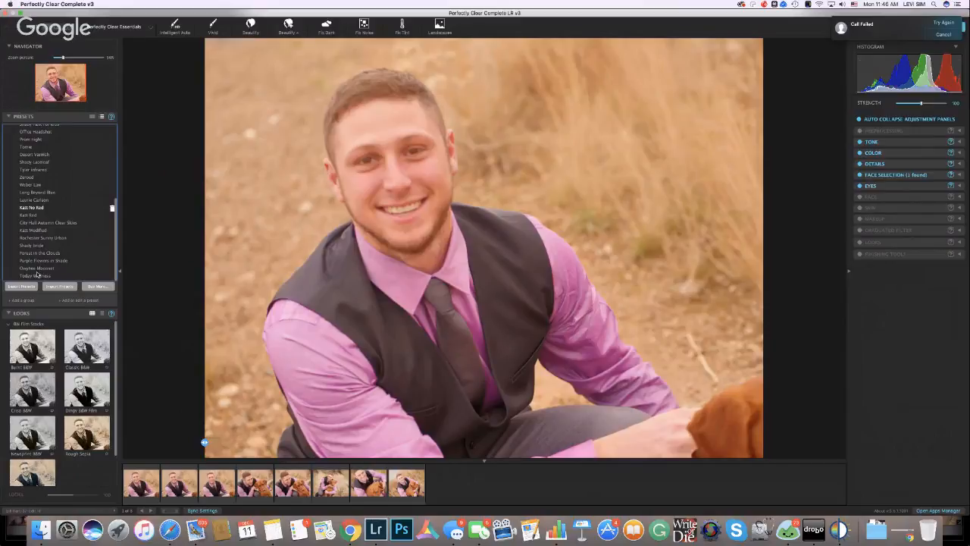
pyautogui.scroll(4, 33, 245)
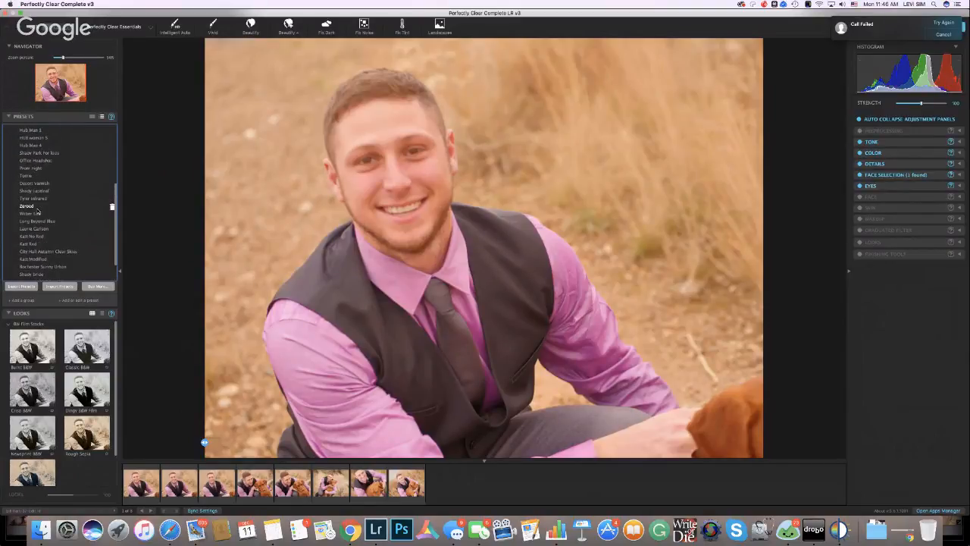
pyautogui.click(27, 199)
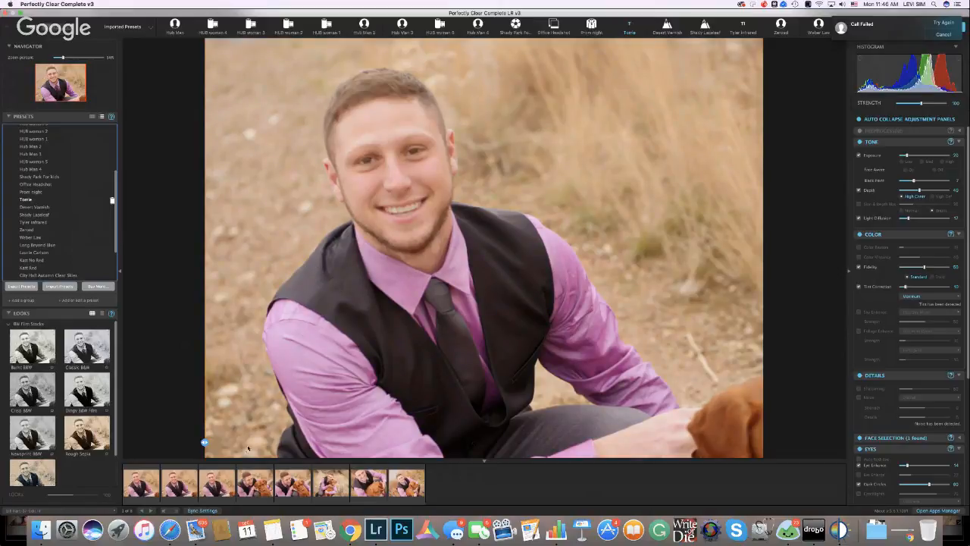
# Step: Apply the "Torrie" preset to the second portrait, and review the first, second and last photos of the batch
pyautogui.click(179, 491)
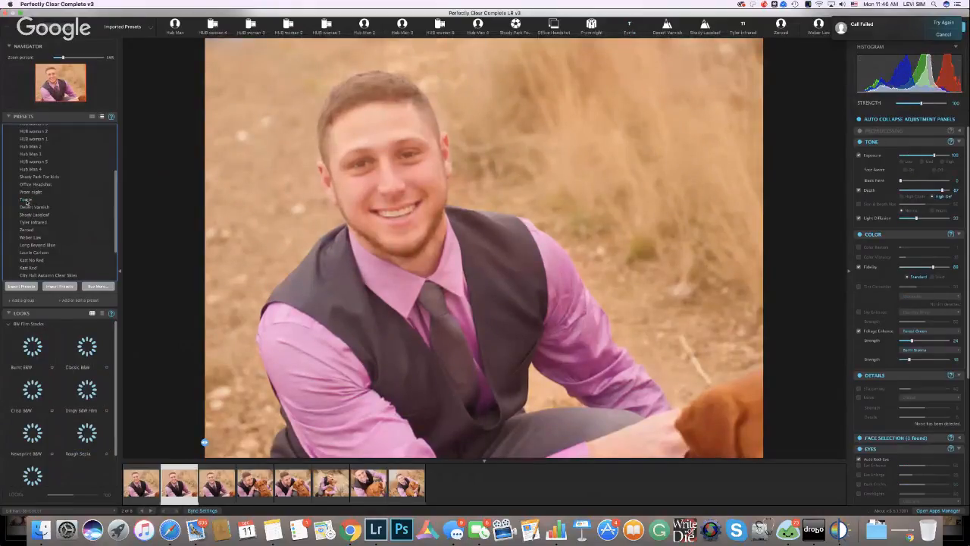
pyautogui.click(26, 200)
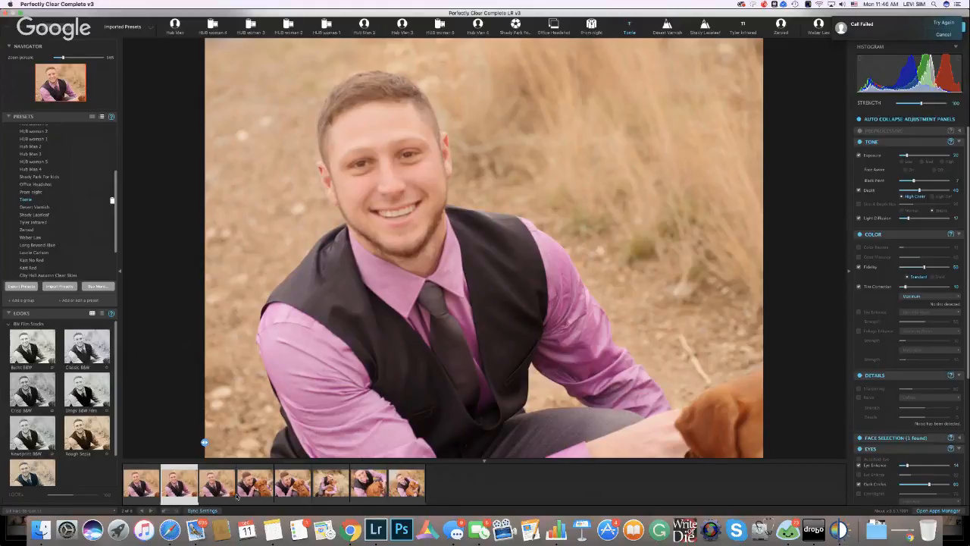
pyautogui.click(148, 489)
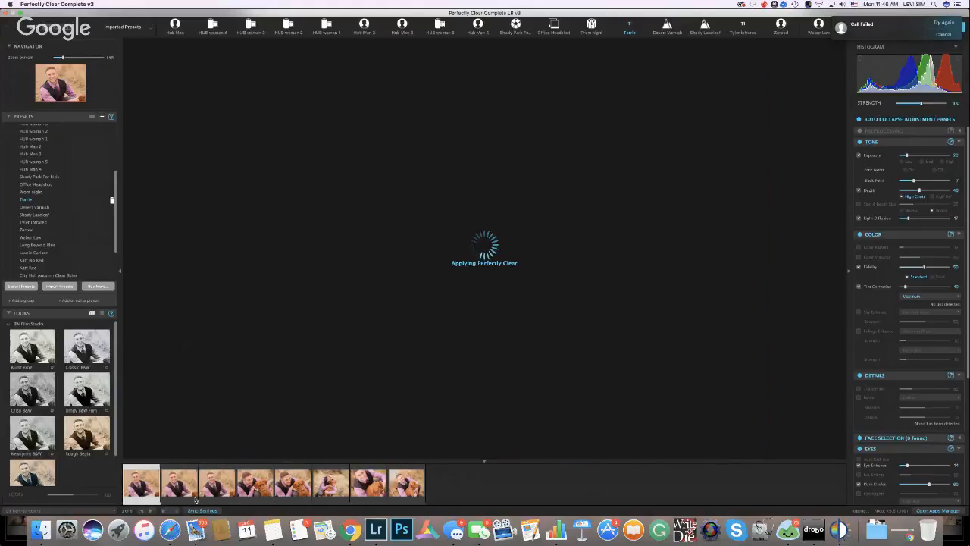
pyautogui.click(176, 482)
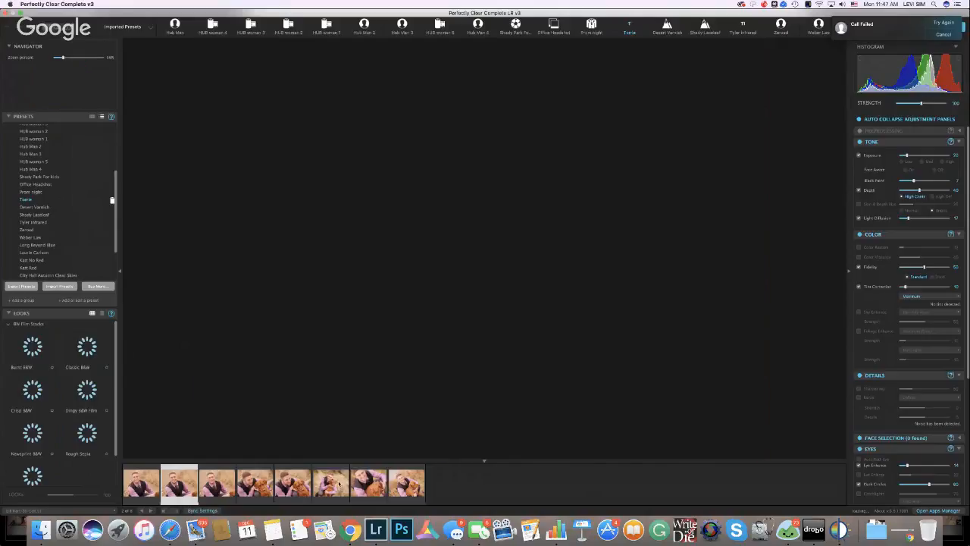
pyautogui.click(410, 486)
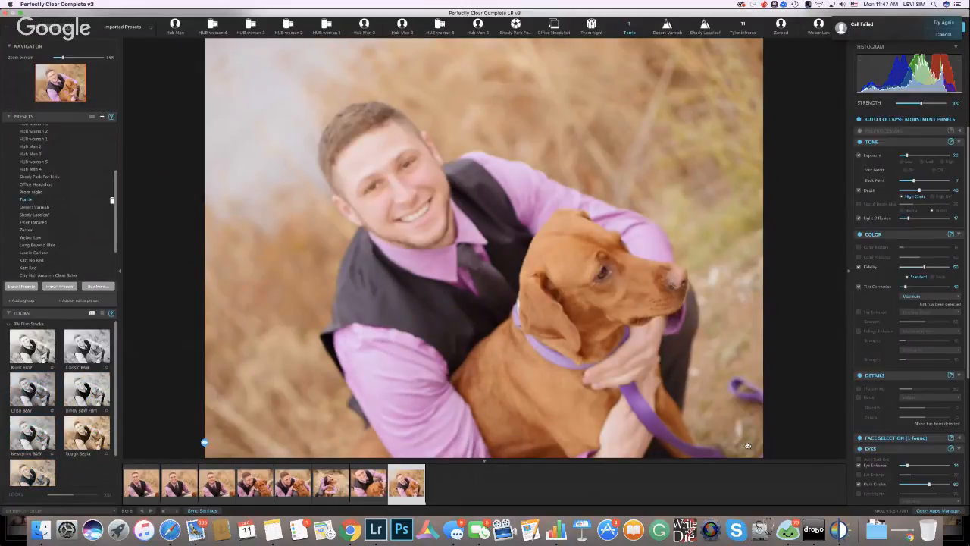
# Step: Dismiss the call notification, and close Perfectly Clear Complete to return to Lightroom
pyautogui.click(952, 30)
pyautogui.click(921, 28)
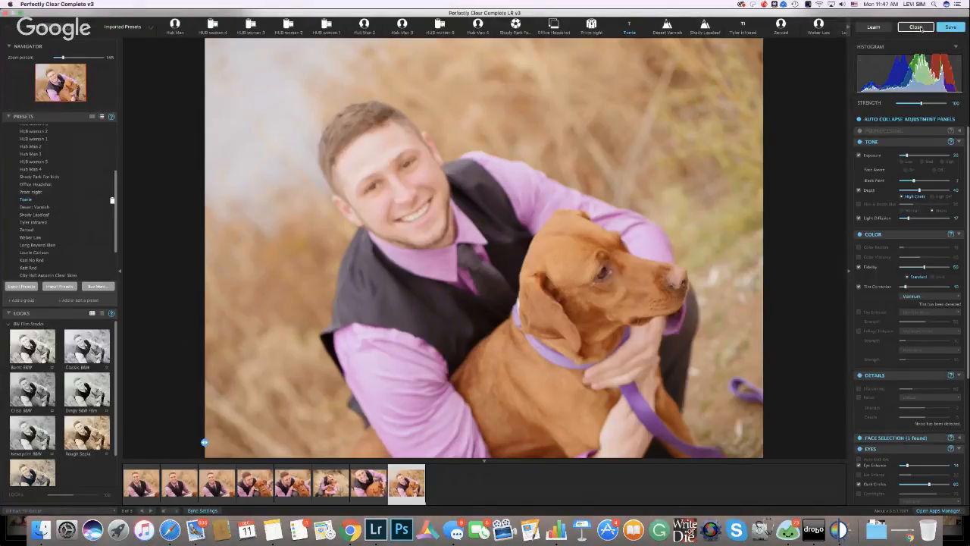
pyautogui.click(921, 29)
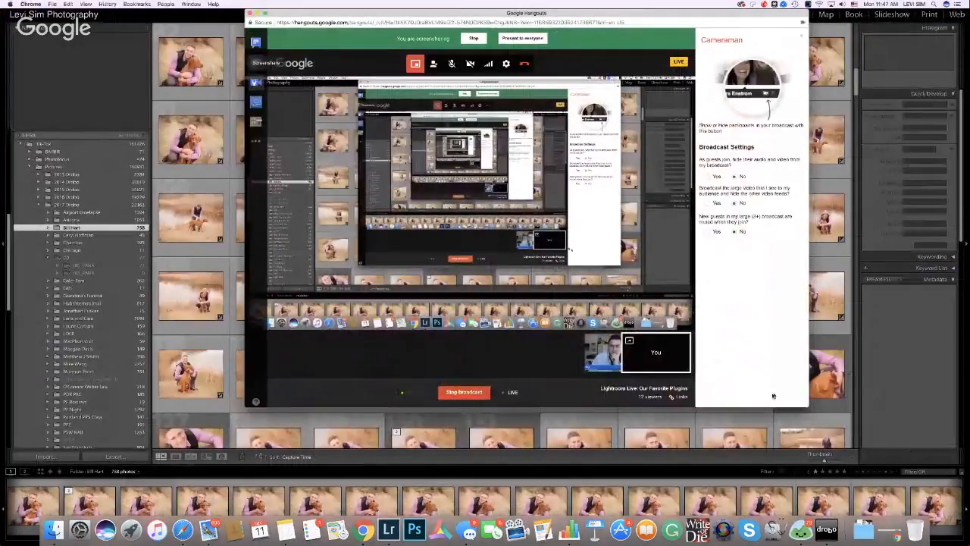
# Step: Select six separate portraits of the man with his dog in the Library grid
pyautogui.scroll(3, 439, 188)
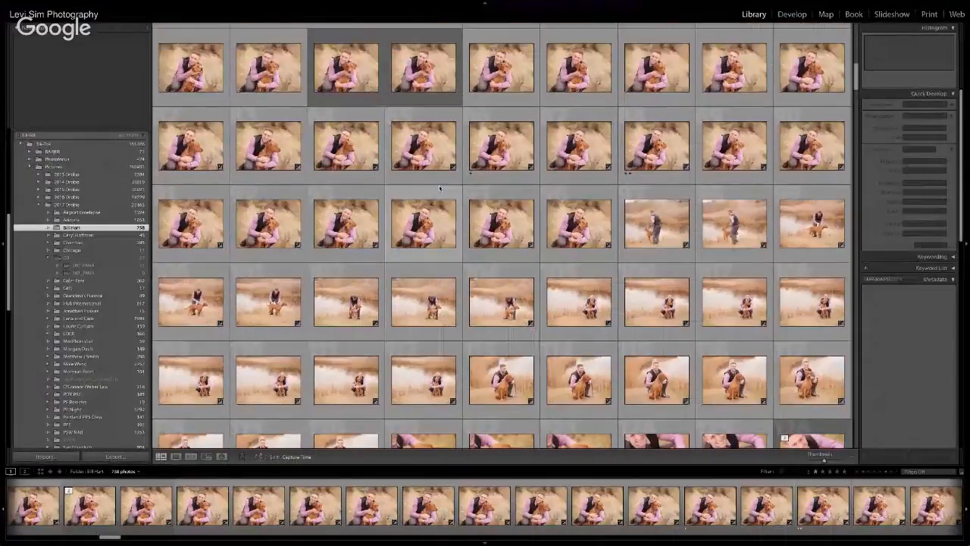
pyautogui.scroll(2, 439, 188)
pyautogui.click(268, 198)
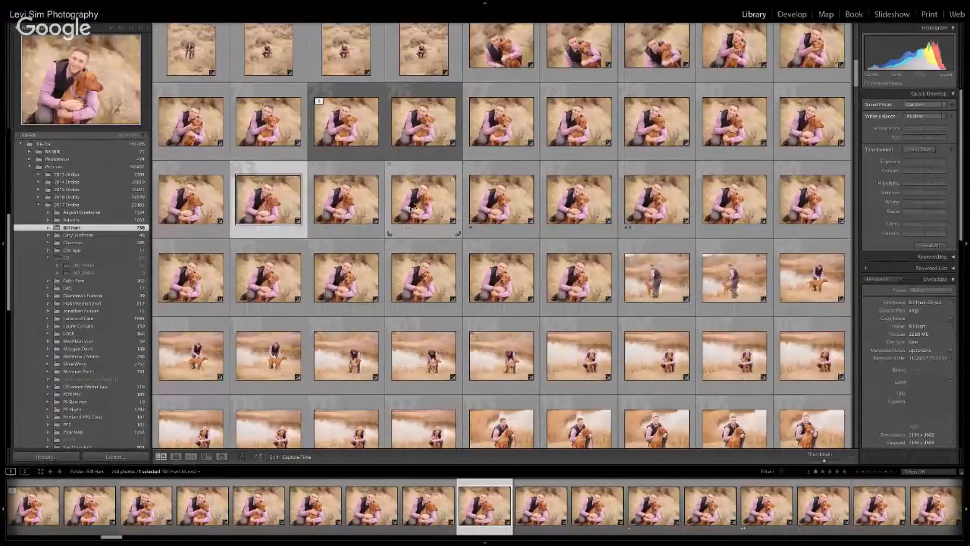
pyautogui.keyDown('ctrl'); pyautogui.click(413, 206); pyautogui.keyUp('ctrl')
pyautogui.keyDown('ctrl'); pyautogui.click(576, 203); pyautogui.keyUp('ctrl')
pyautogui.keyDown('ctrl'); pyautogui.click(656, 203); pyautogui.keyUp('ctrl')
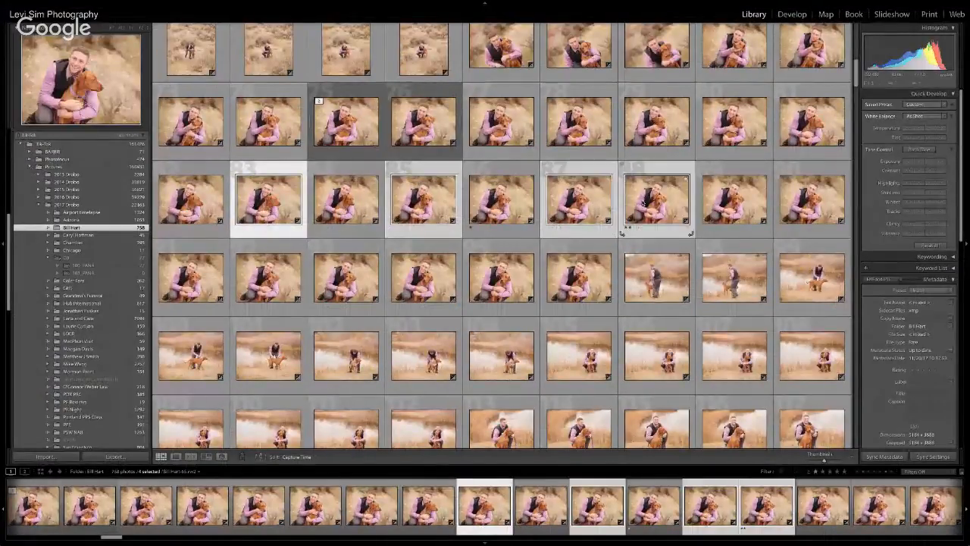
pyautogui.keyDown('ctrl'); pyautogui.click(598, 285); pyautogui.keyUp('ctrl')
pyautogui.scroll(-1, 492, 354)
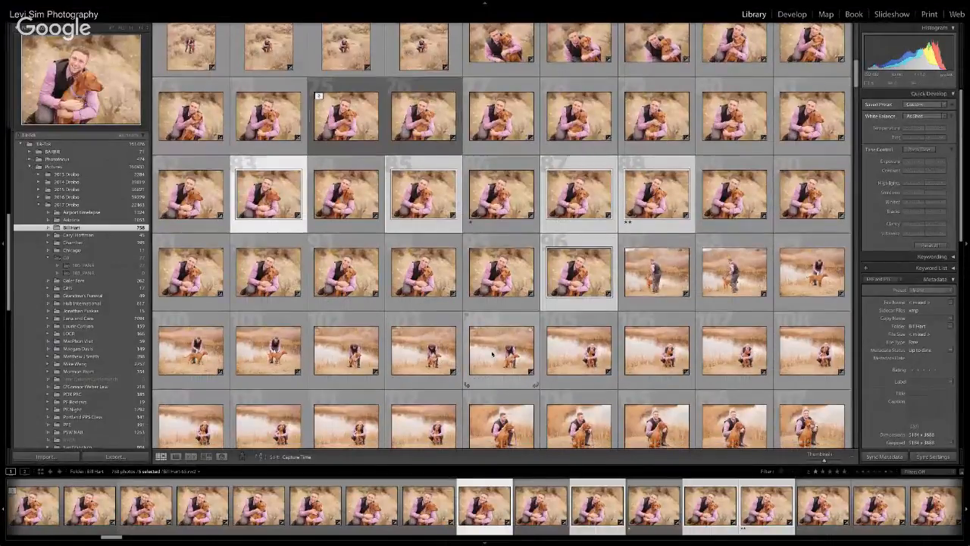
pyautogui.scroll(-4, 492, 354)
pyautogui.keyDown('ctrl'); pyautogui.click(498, 365); pyautogui.keyUp('ctrl')
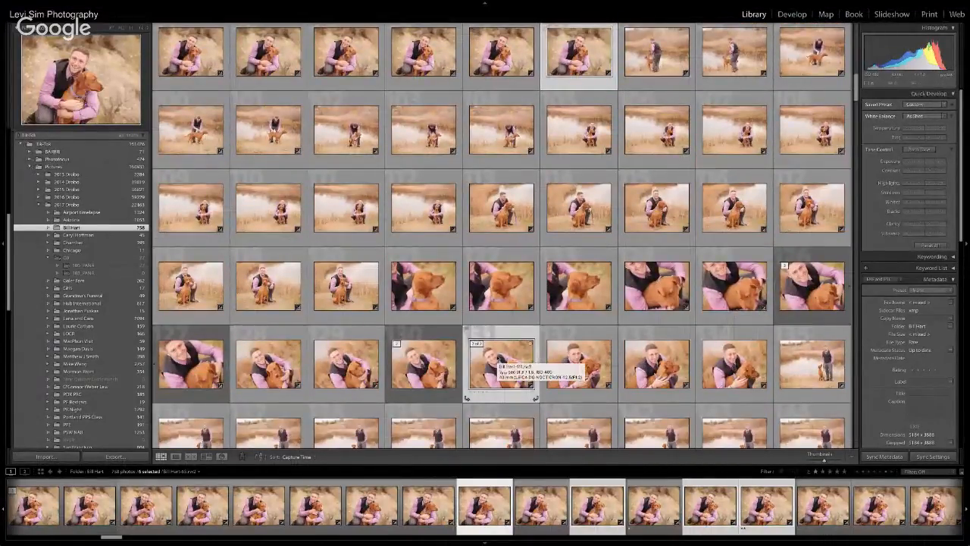
# Step: Open the export settings for the selected photos and choose Perfectly Clear Complete v3 as the export destination
pyautogui.press('super+shift+e')
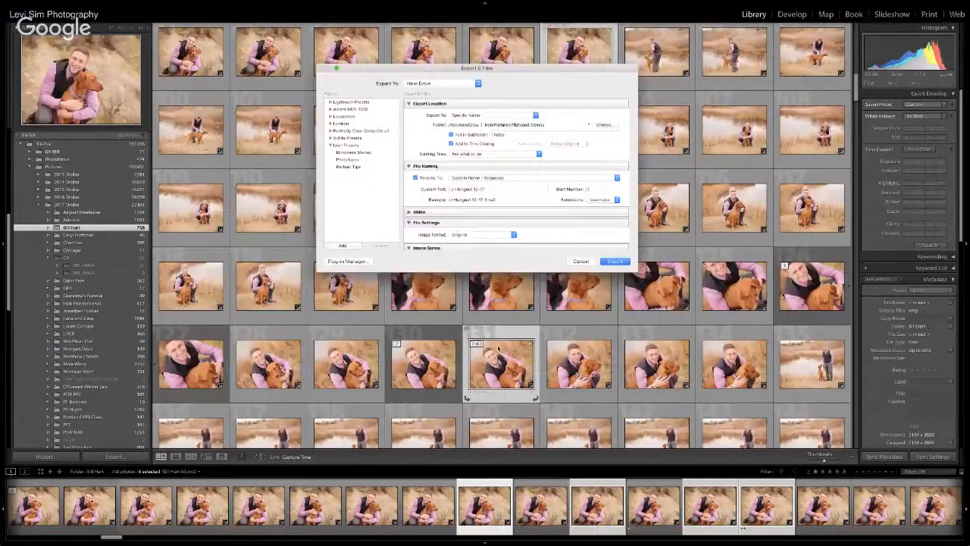
pyautogui.click(430, 85)
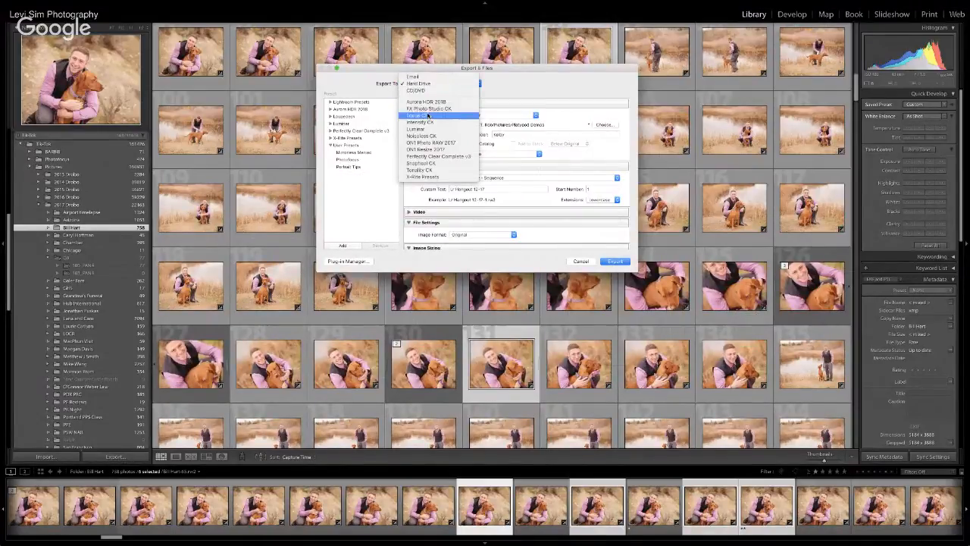
pyautogui.click(466, 157)
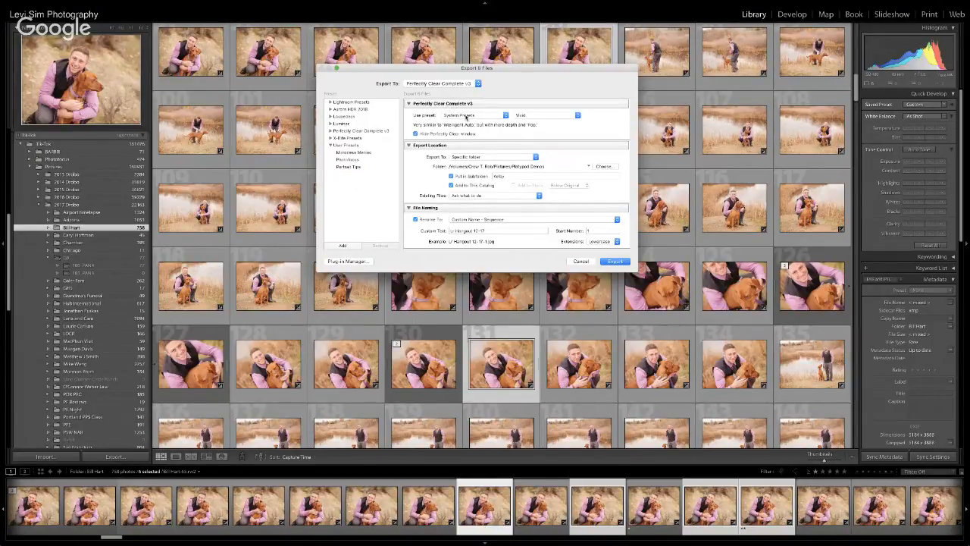
# Step: Choose the user preset "Torrie" for the export, with the Perfectly Clear window kept hidden
pyautogui.click(477, 115)
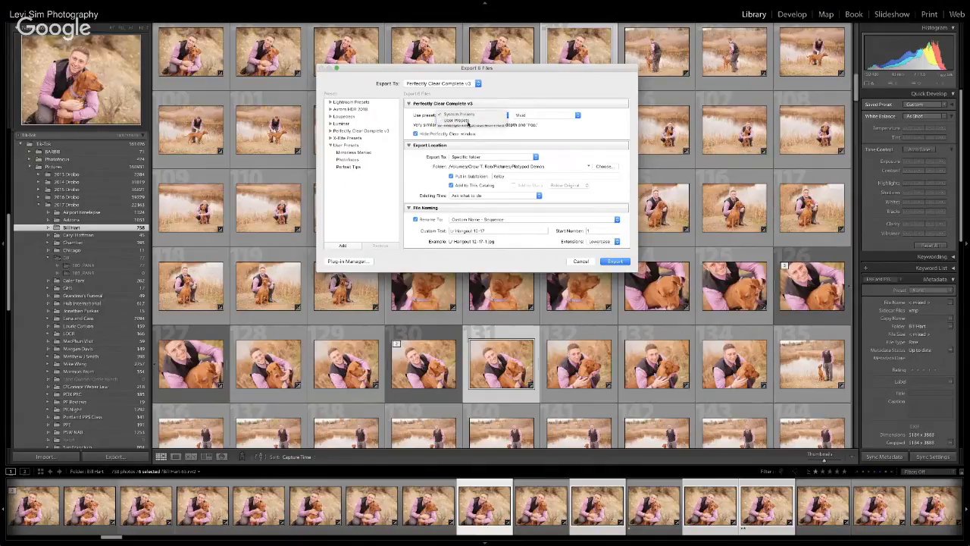
pyautogui.click(473, 124)
pyautogui.click(528, 116)
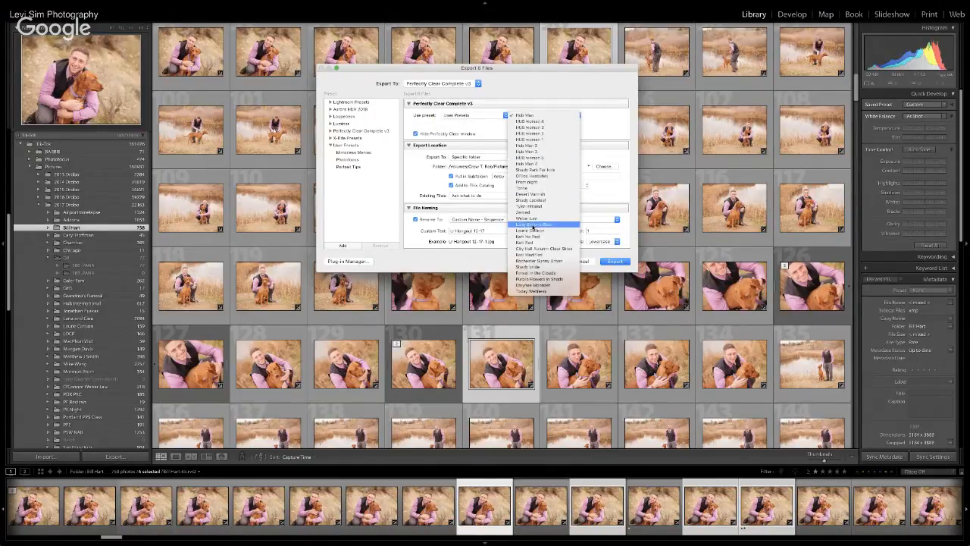
pyautogui.click(523, 188)
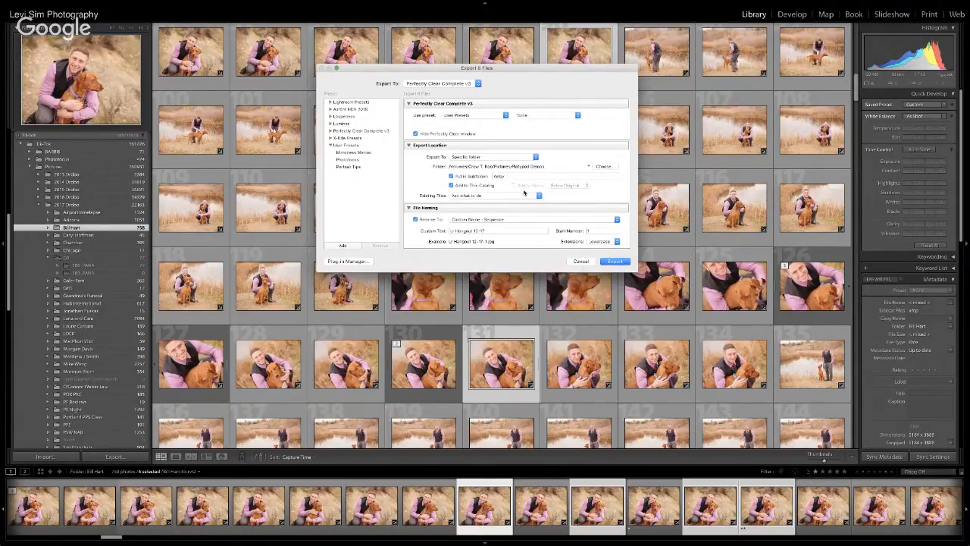
pyautogui.click(416, 133)
# Step: Set the export location to the same folder as the original photos in an "Edits" subfolder, and turn off file renaming
pyautogui.scroll(-2, 496, 161)
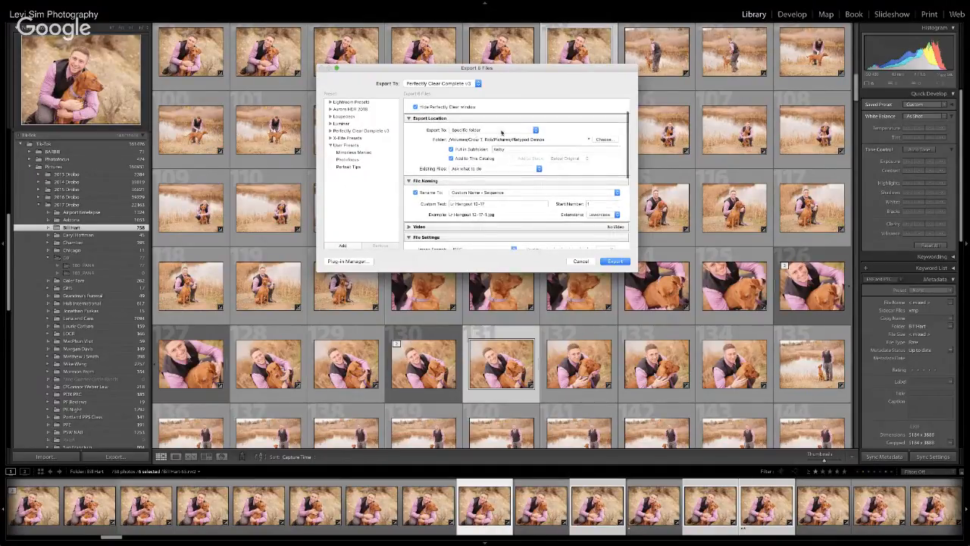
pyautogui.click(499, 132)
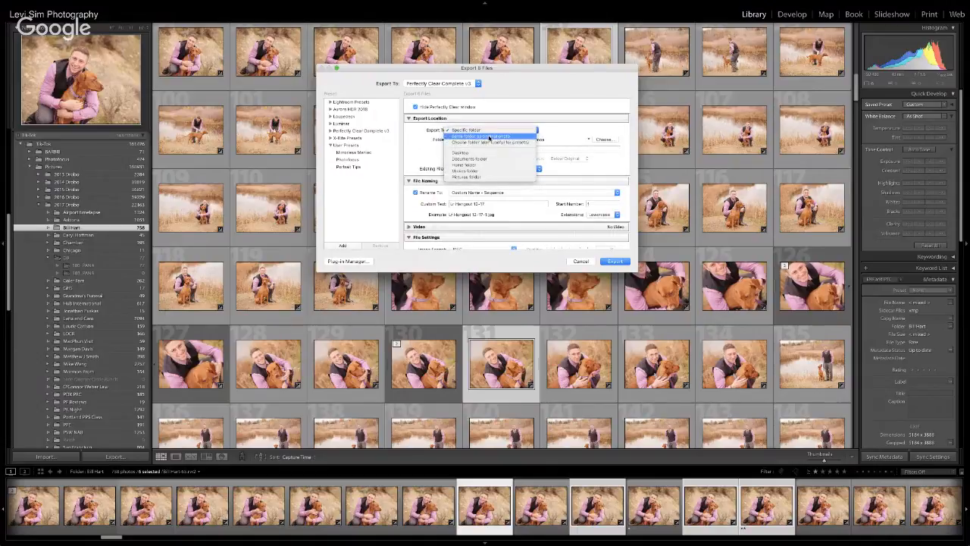
pyautogui.click(490, 136)
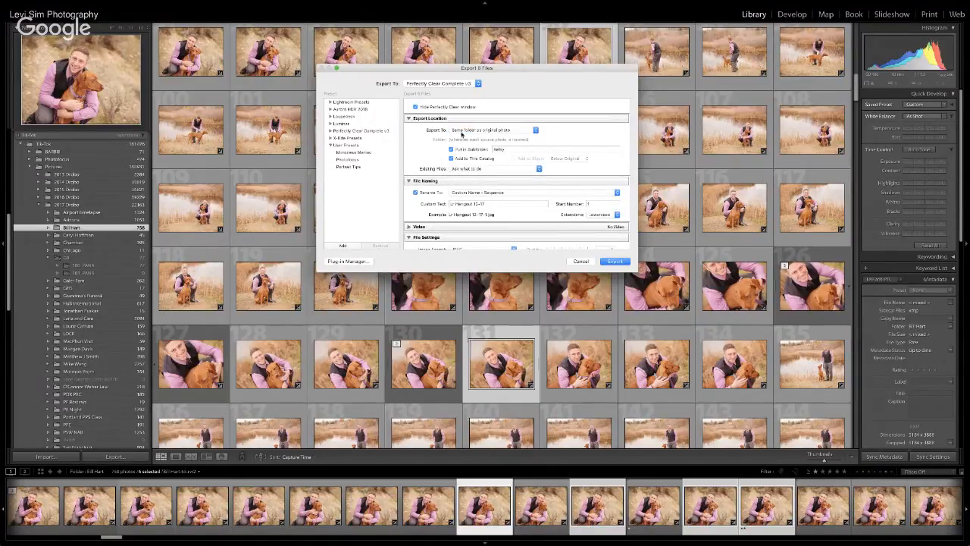
pyautogui.click(509, 149)
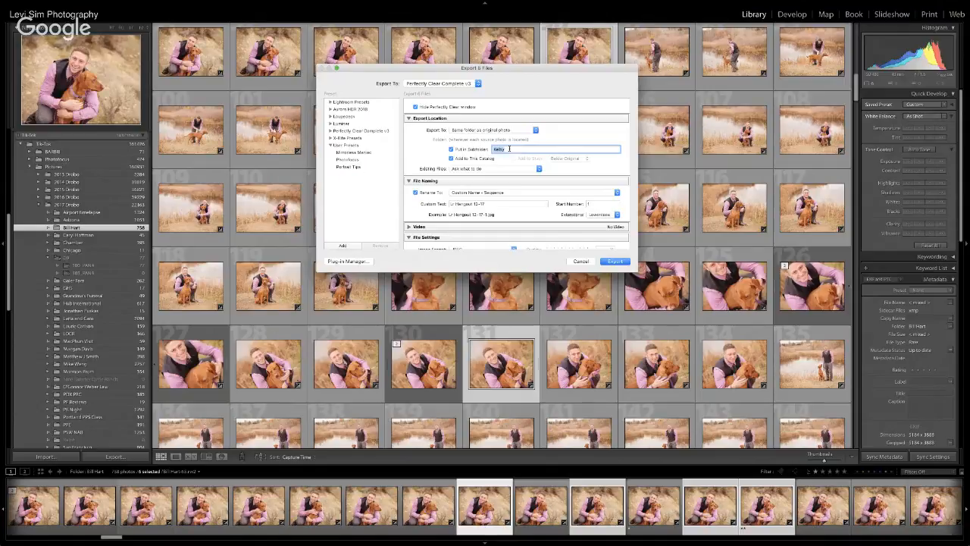
pyautogui.write('Edits')
pyautogui.scroll(-3, 539, 163)
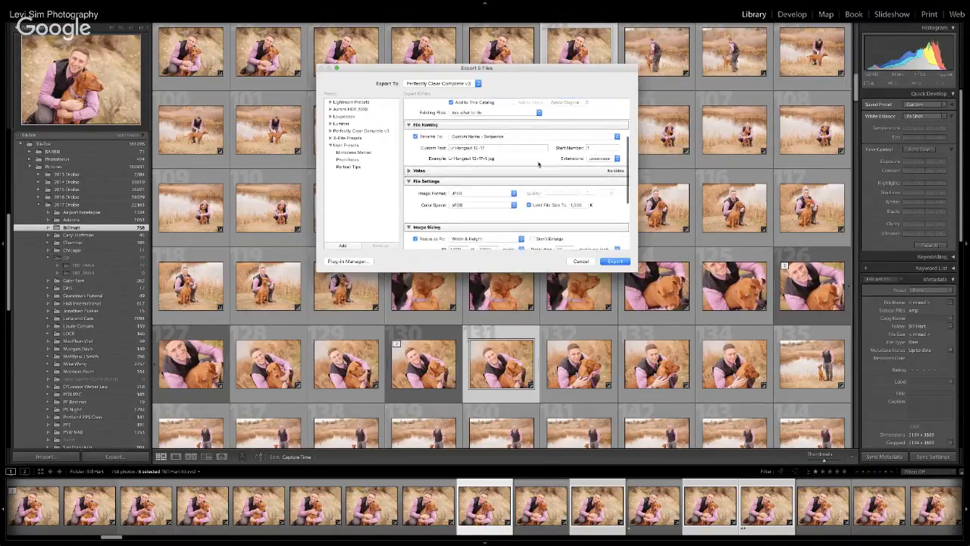
pyautogui.click(415, 128)
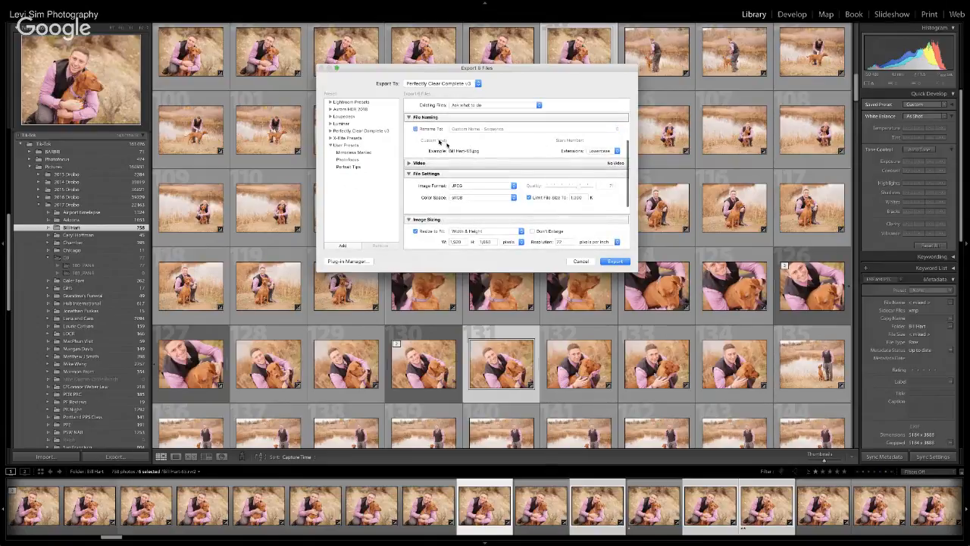
# Step: Set the export resolution to 3 pixels per inch in the image sizing settings
pyautogui.scroll(-2, 513, 167)
pyautogui.scroll(-3, 515, 159)
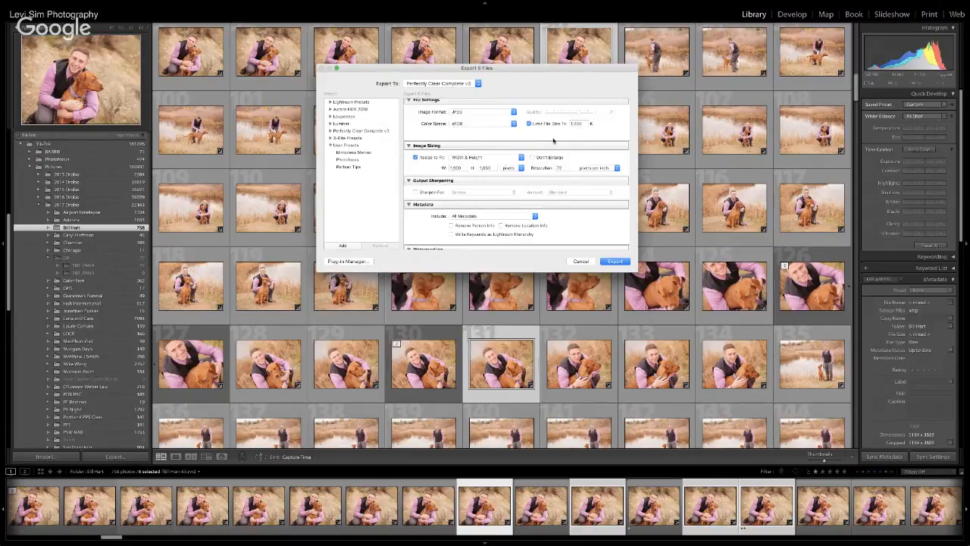
pyautogui.scroll(1, 553, 140)
pyautogui.click(554, 174)
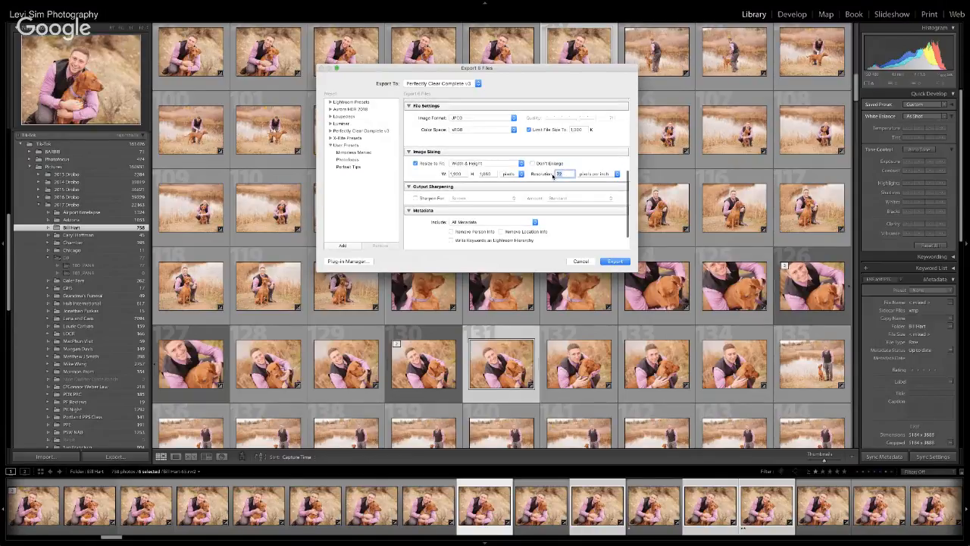
pyautogui.write('3')
pyautogui.scroll(-3, 482, 171)
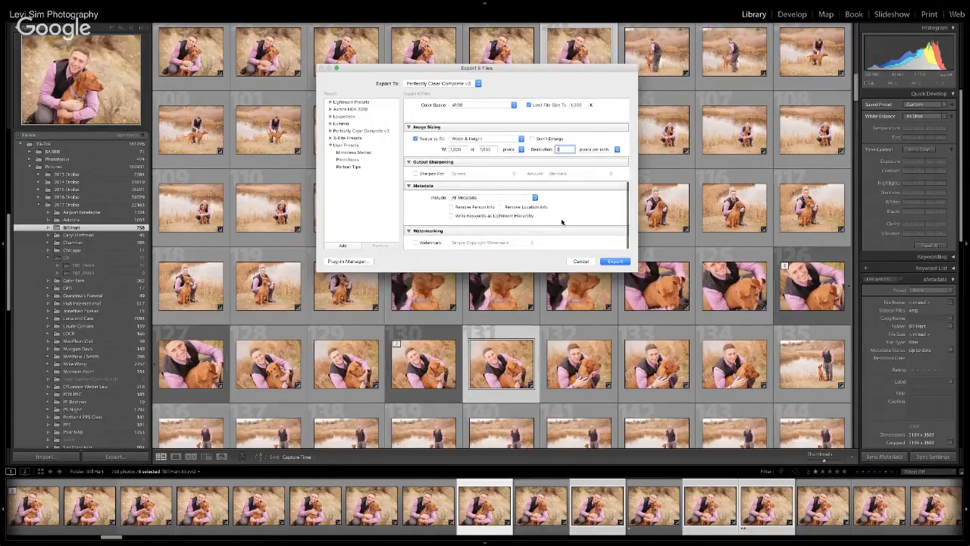
# Step: Enable watermarking for the export and choose the "Logo White BL" logo watermark
pyautogui.click(415, 242)
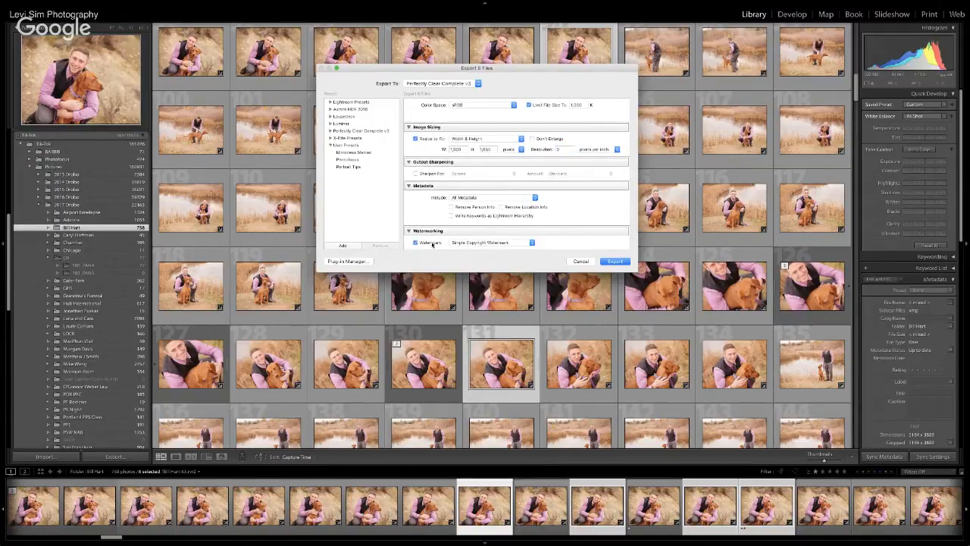
pyautogui.click(472, 243)
pyautogui.click(471, 214)
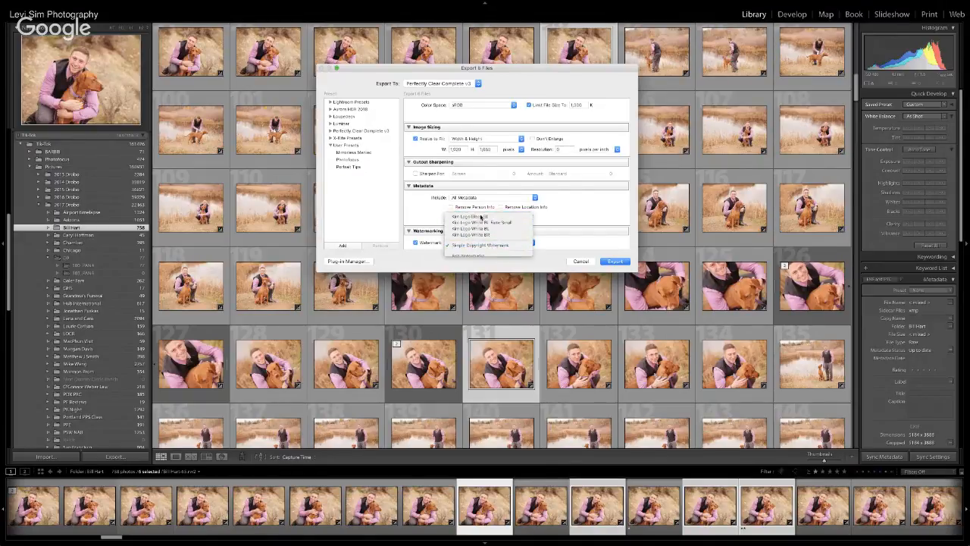
pyautogui.click(483, 243)
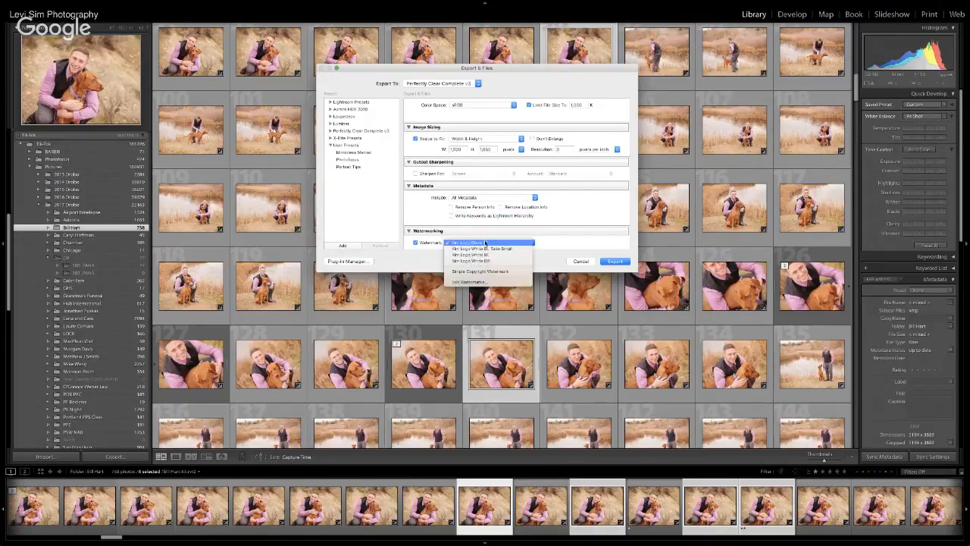
pyautogui.click(489, 259)
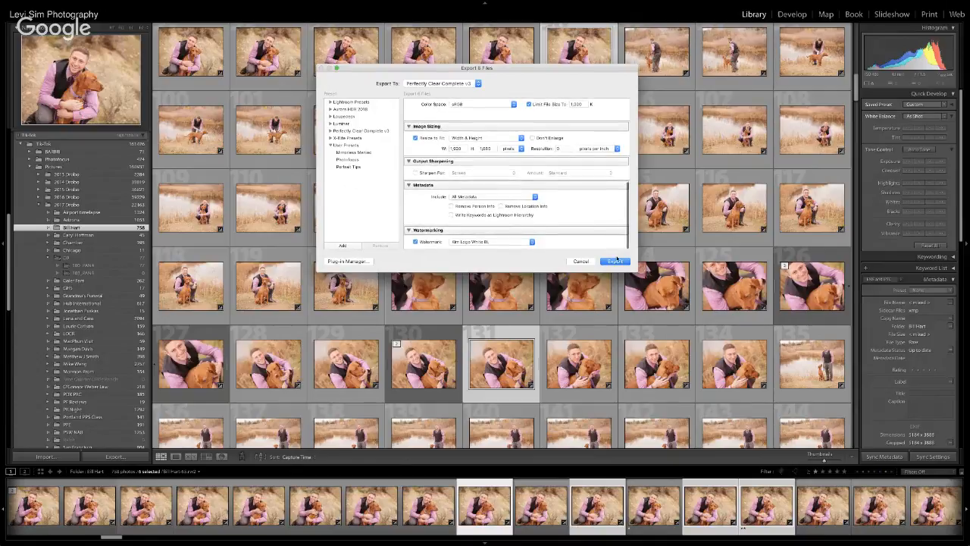
# Step: Run the Perfectly Clear export of the selected portraits and dismiss its completion message
pyautogui.click(615, 261)
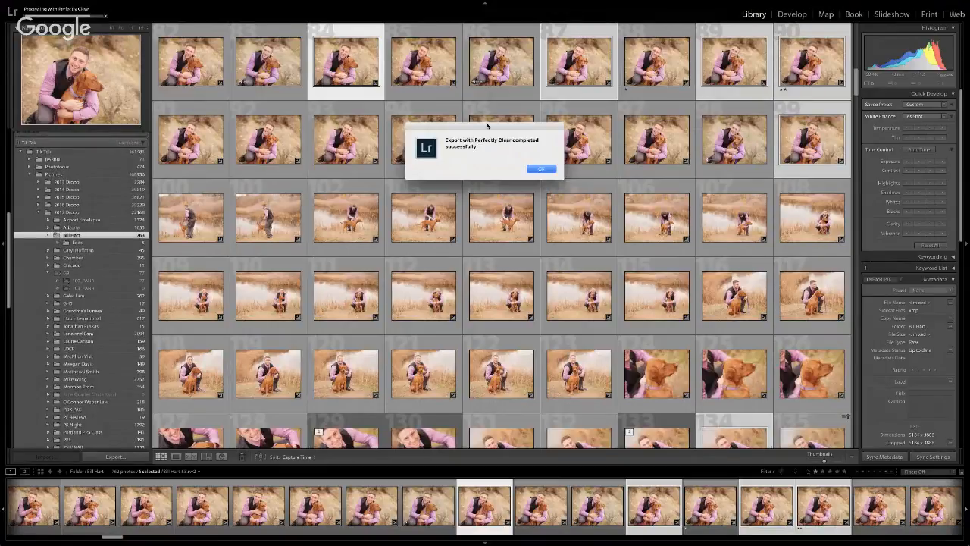
pyautogui.moveTo(488, 126); pyautogui.dragTo(495, 147)
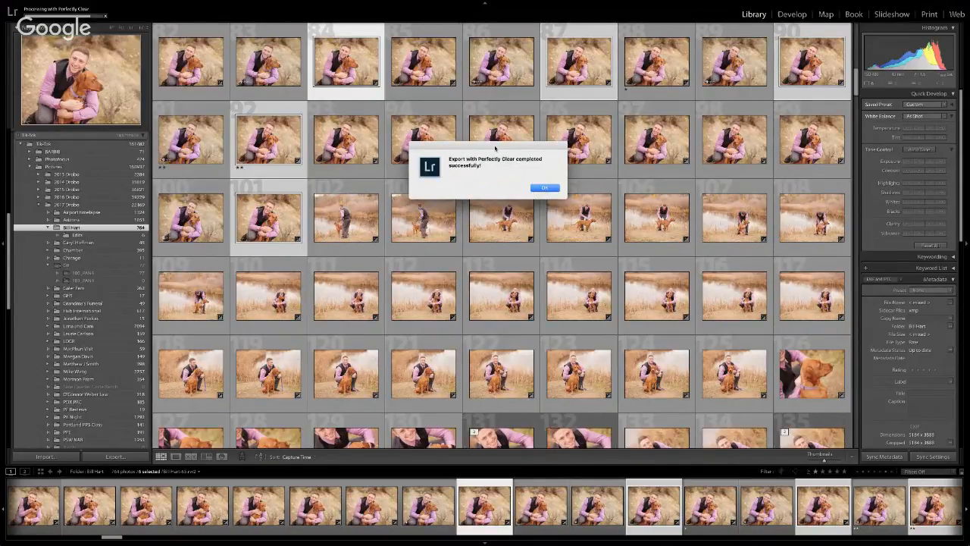
pyautogui.click(549, 188)
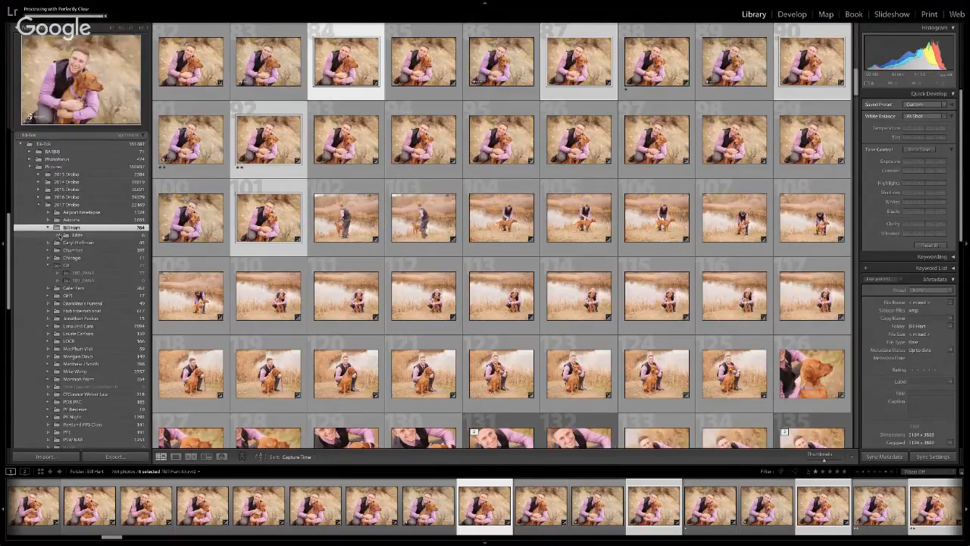
# Step: Open the Edits subfolder and view its first three exported portraits one by one in Loupe view
pyautogui.click(69, 235)
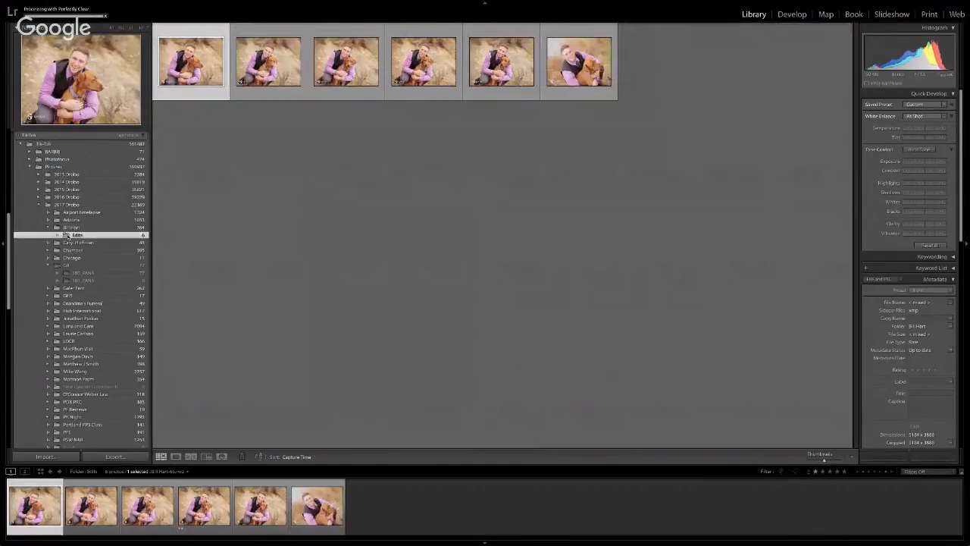
pyautogui.doubleClick(197, 77)
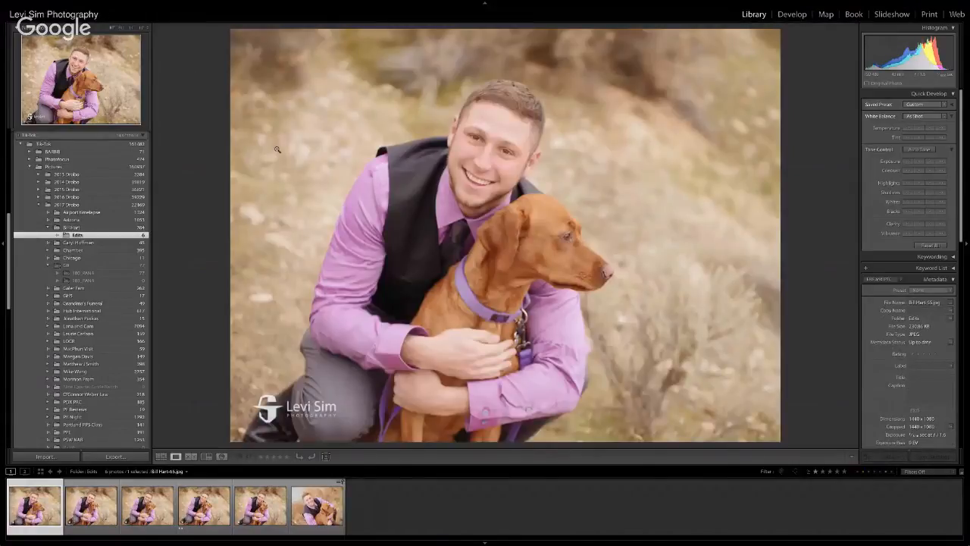
pyautogui.press('Right')
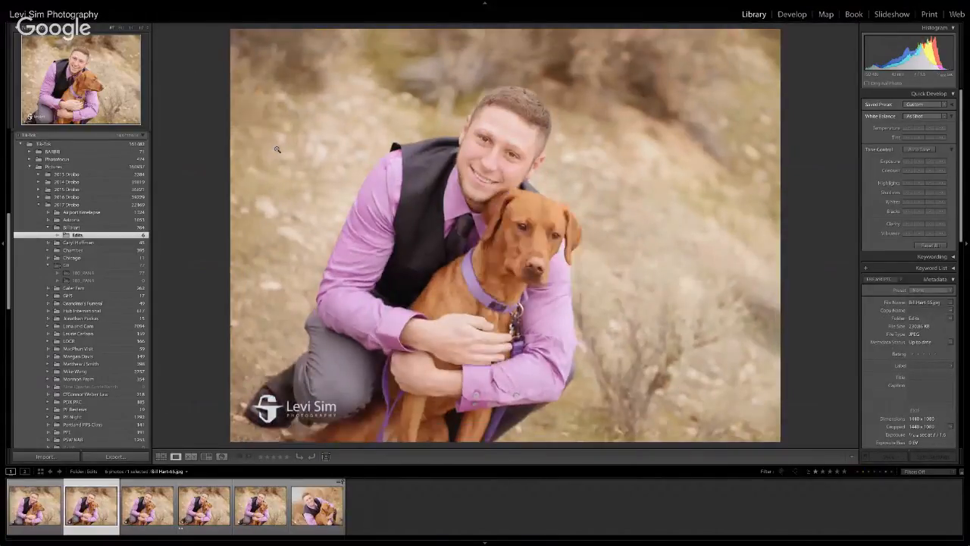
pyautogui.press('Right')
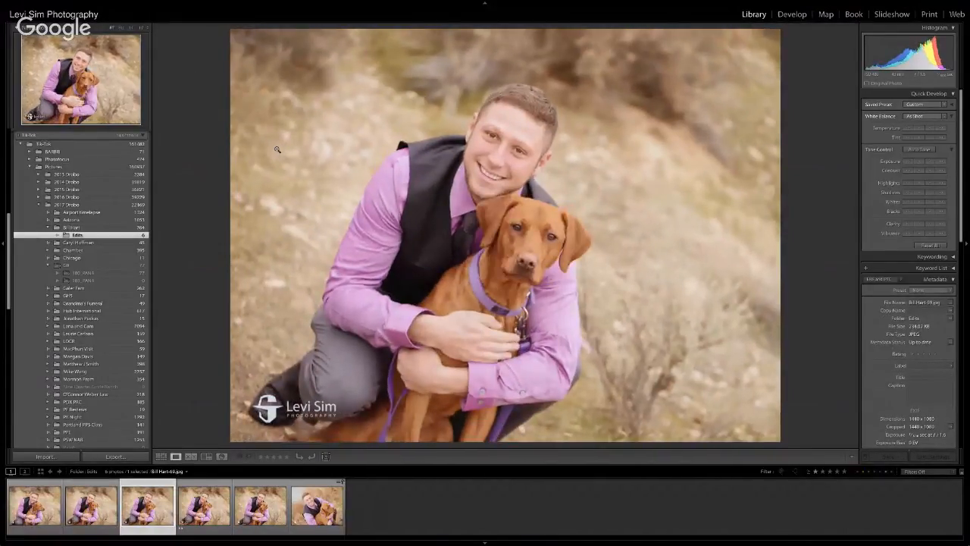
# Step: Compare the third and fourth exported portraits at a changed zoom level by switching back and forth between them
pyautogui.click(277, 149)
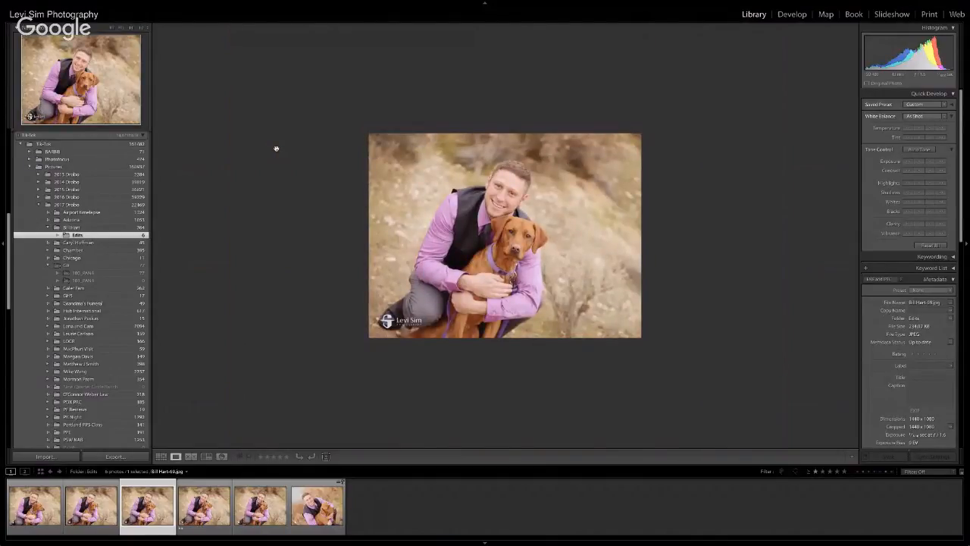
pyautogui.press('Right')
pyautogui.press('Right')
pyautogui.press('Left')
pyautogui.press('Left')
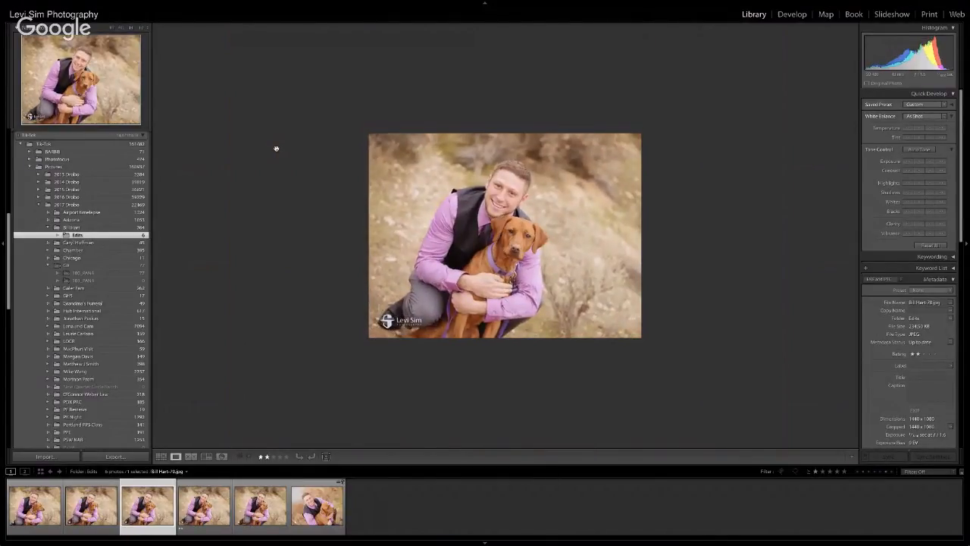
pyautogui.press('Right')
pyautogui.press('Left')
pyautogui.press('Right')
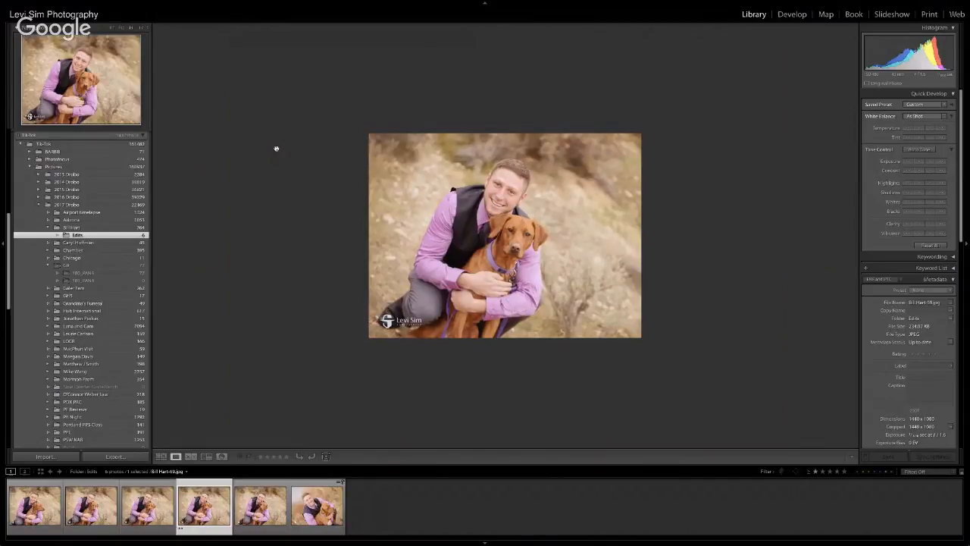
pyautogui.press('2')
pyautogui.press('Left')
pyautogui.press('Right')
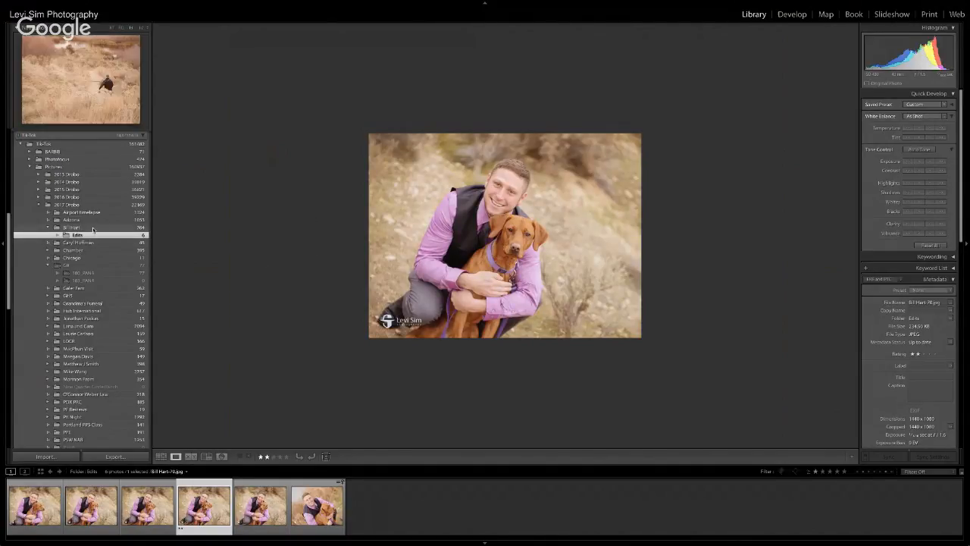
# Step: Switch to Google Chrome and stop the screen sharing in the Hangouts broadcast
pyautogui.press('super+Tab')
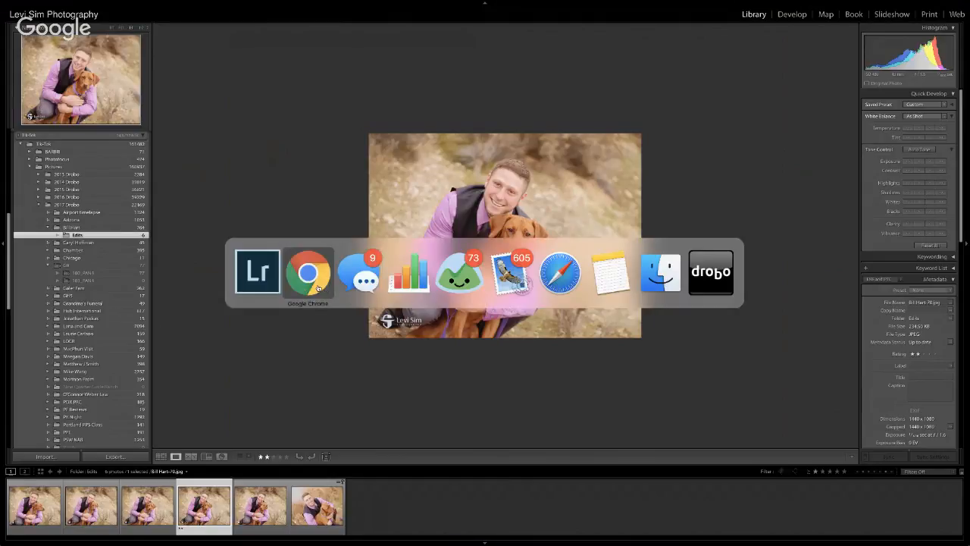
pyautogui.click(318, 288)
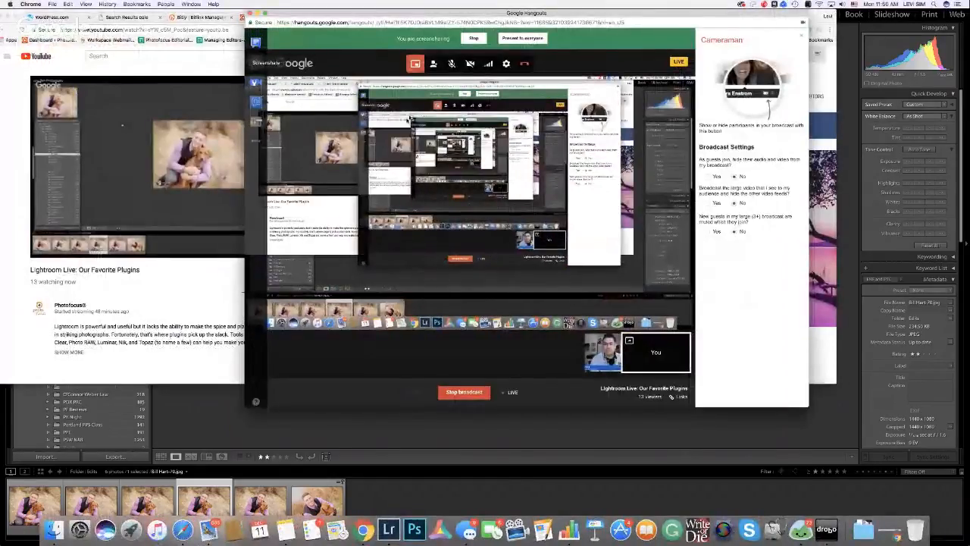
pyautogui.click(473, 39)
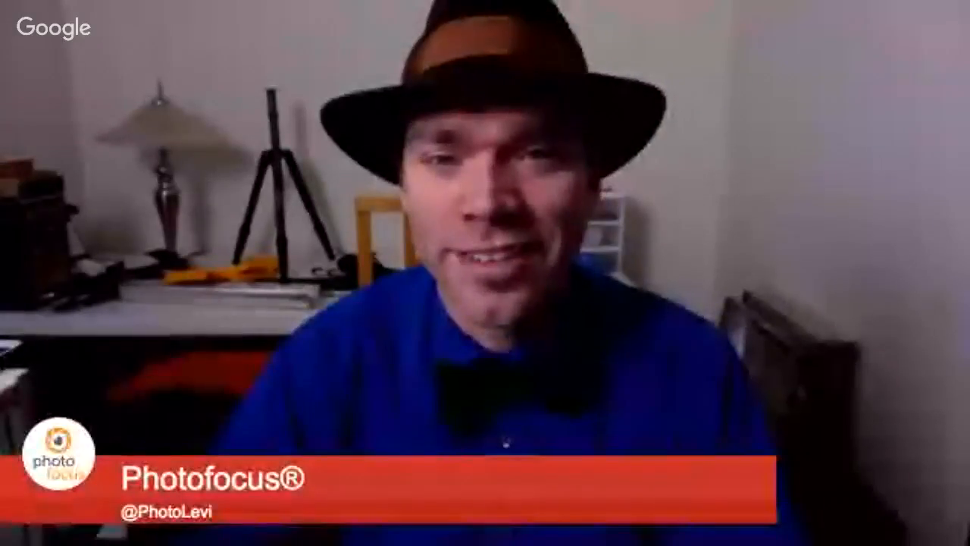
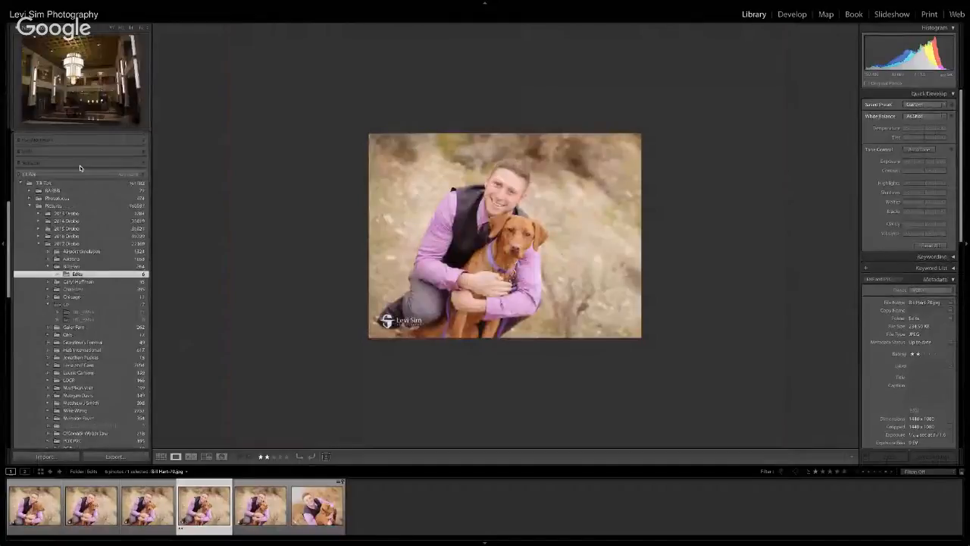
# Step: Collapse the Folders section and expand the second SmugMug publish service to list its galleries
pyautogui.scroll(10, 113, 189)
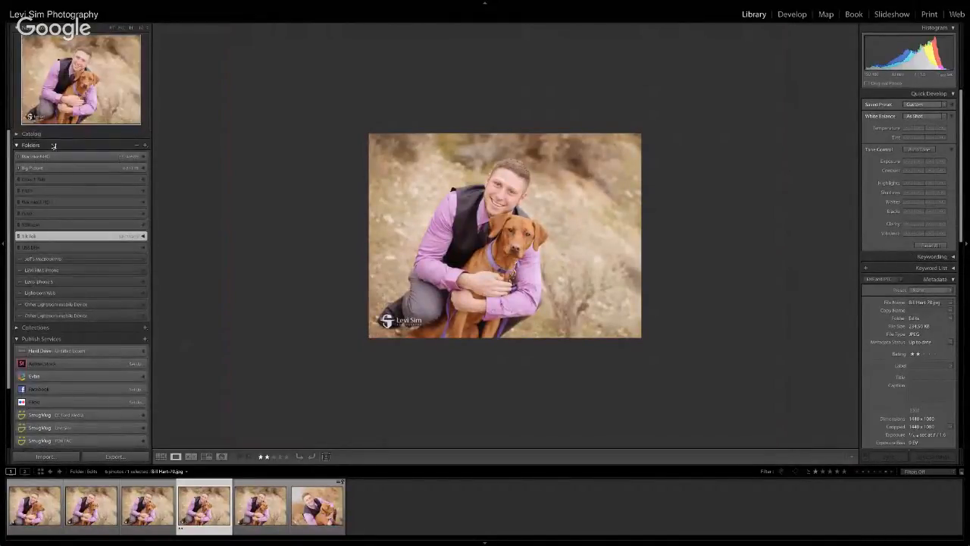
pyautogui.click(30, 146)
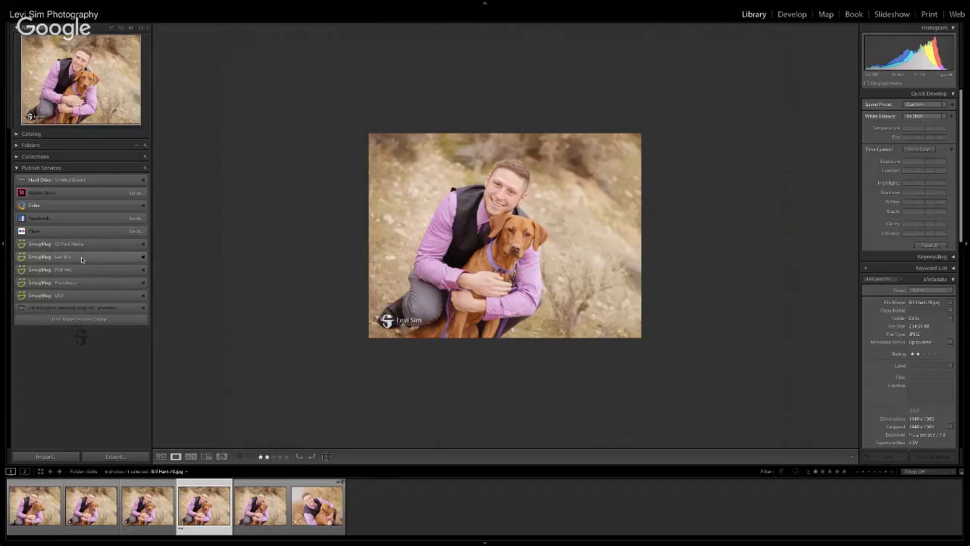
pyautogui.click(142, 257)
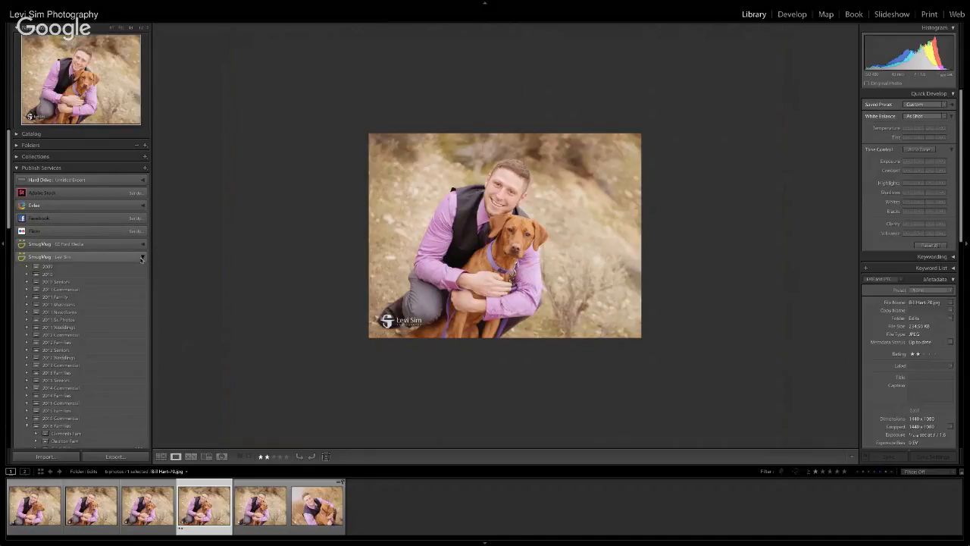
# Step: Examine the gallery folders in the expanded SmugMug service, briefly expanding and collapsing the 2009 and 2010 folders
pyautogui.scroll(-3, 120, 280)
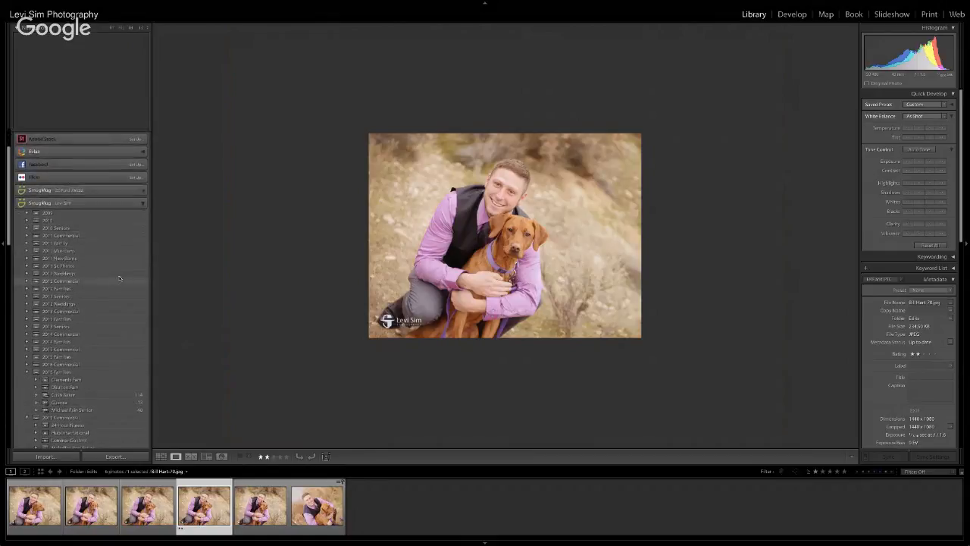
pyautogui.click(27, 213)
pyautogui.click(27, 213)
pyautogui.click(26, 221)
pyautogui.click(26, 220)
pyautogui.scroll(-2, 86, 265)
pyautogui.scroll(-3, 85, 266)
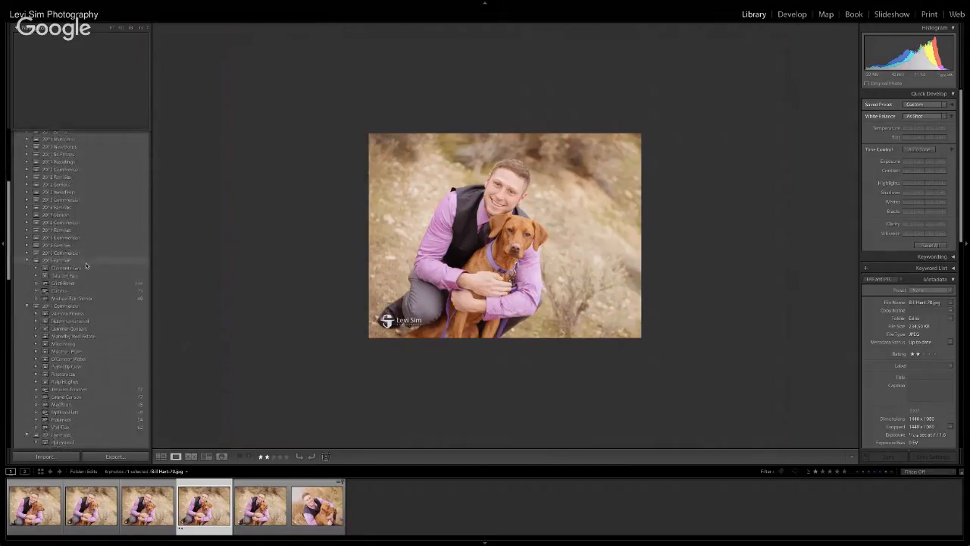
pyautogui.scroll(4, 86, 265)
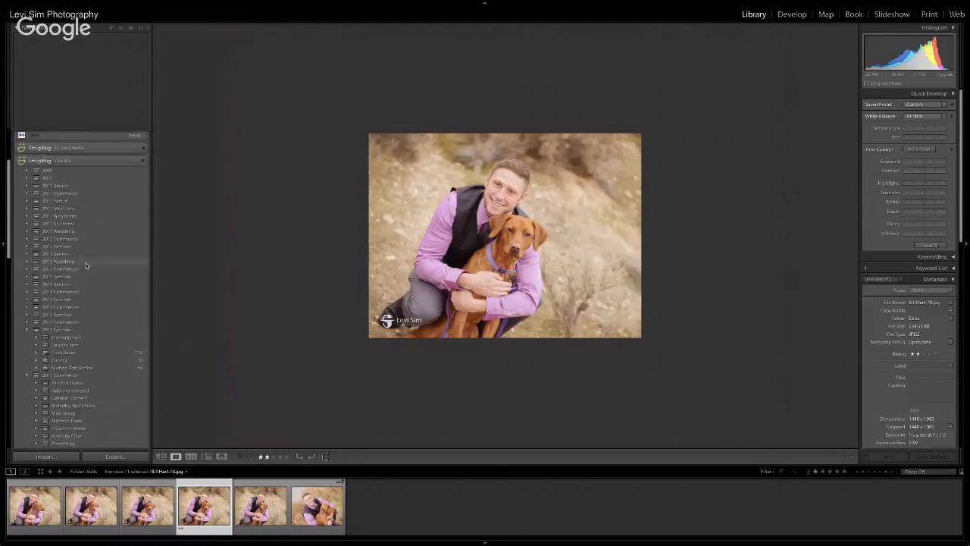
pyautogui.scroll(3, 85, 265)
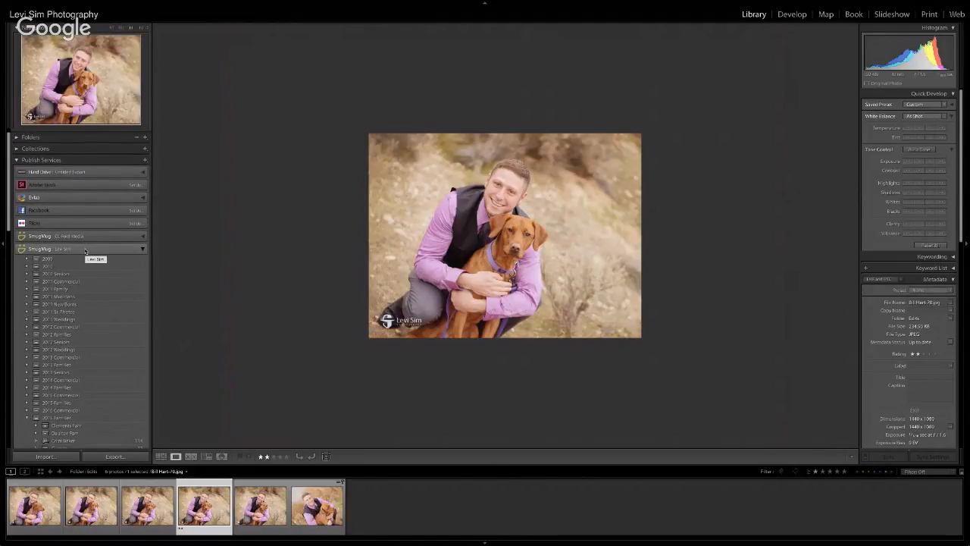
pyautogui.scroll(-3, 85, 252)
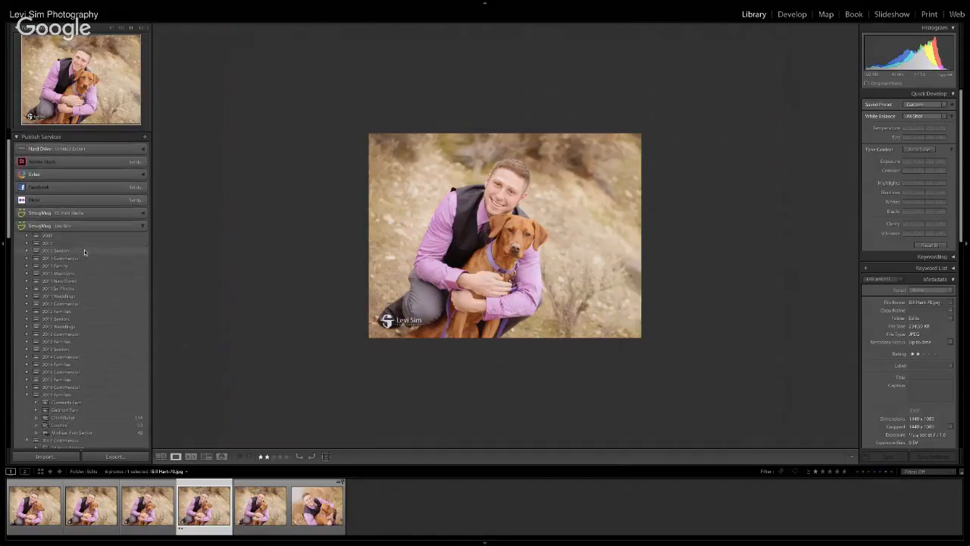
# Step: Collapse the 2016 Families, 2017 Commercial and 2017 Families folders in the SmugMug service
pyautogui.click(27, 347)
pyautogui.scroll(-1, 60, 336)
pyautogui.scroll(-2, 61, 336)
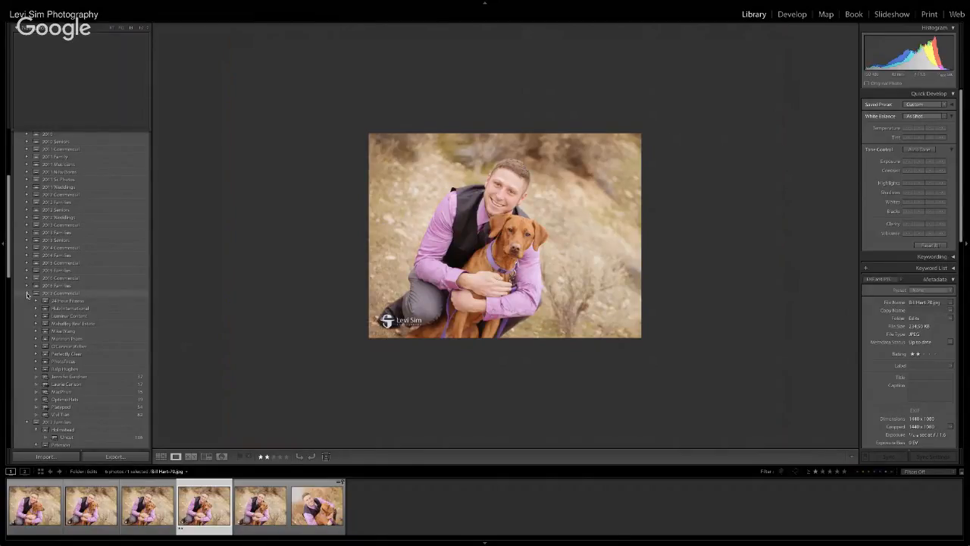
pyautogui.click(27, 295)
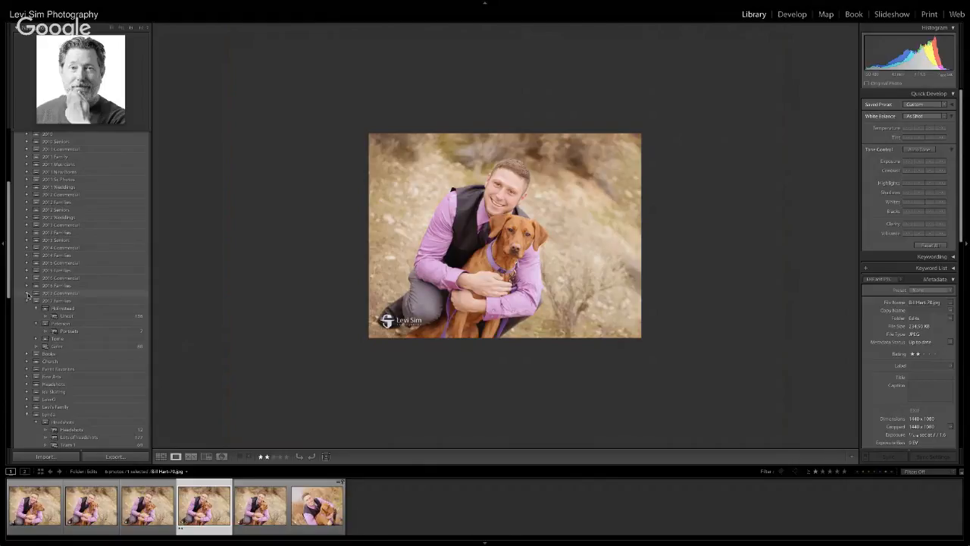
pyautogui.click(27, 300)
pyautogui.scroll(3, 43, 241)
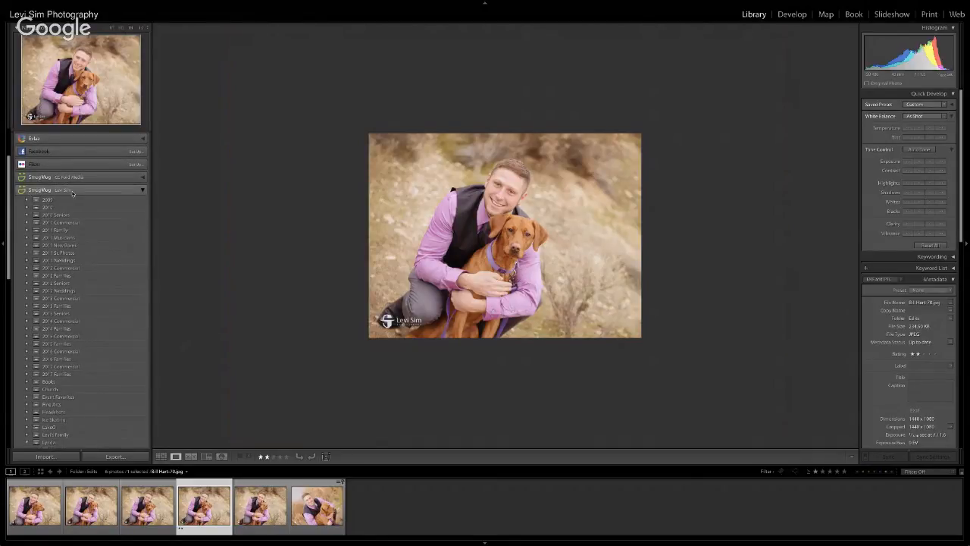
# Step: Review the setup and editing options for the publish services, and expand the service below Adobe Stock to list its collections
pyautogui.scroll(4, 117, 195)
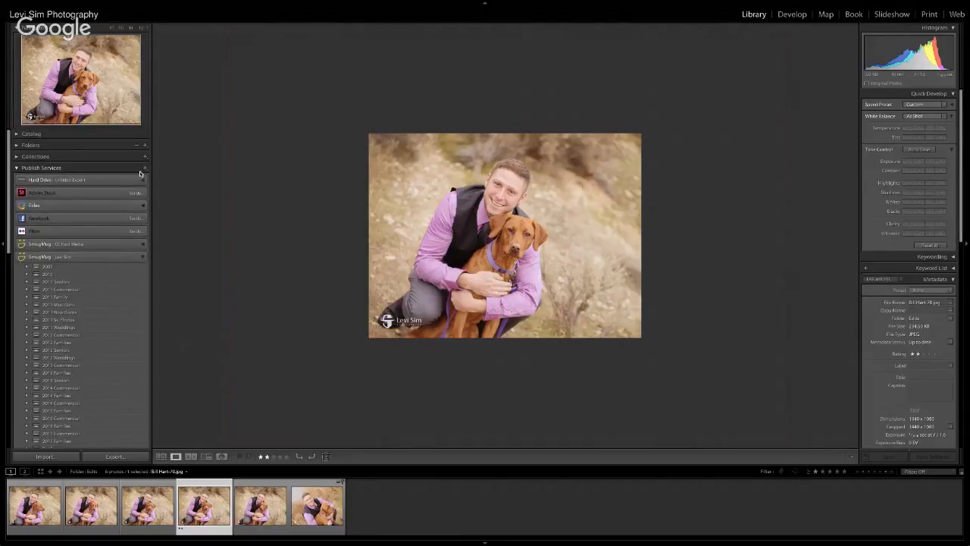
pyautogui.click(144, 168)
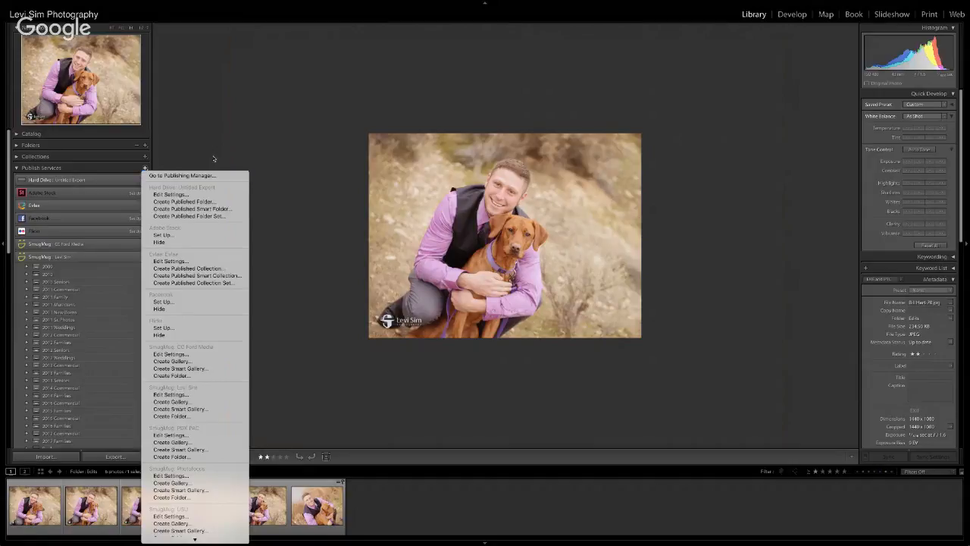
pyautogui.click(213, 160)
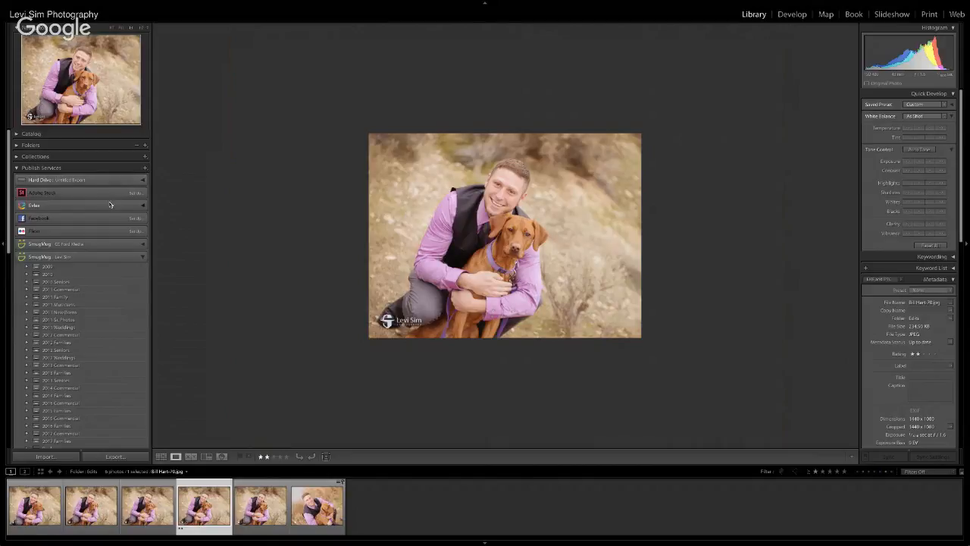
pyautogui.click(142, 205)
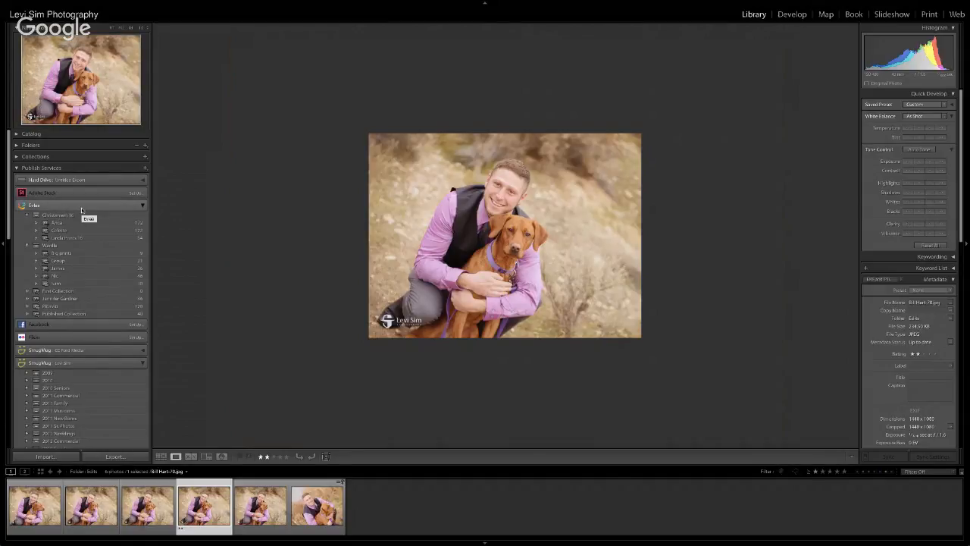
# Step: Switch to Google Chrome, show the Facebook page and close two chat windows, leaving the coupon link conversation open
pyautogui.press('super+Tab')
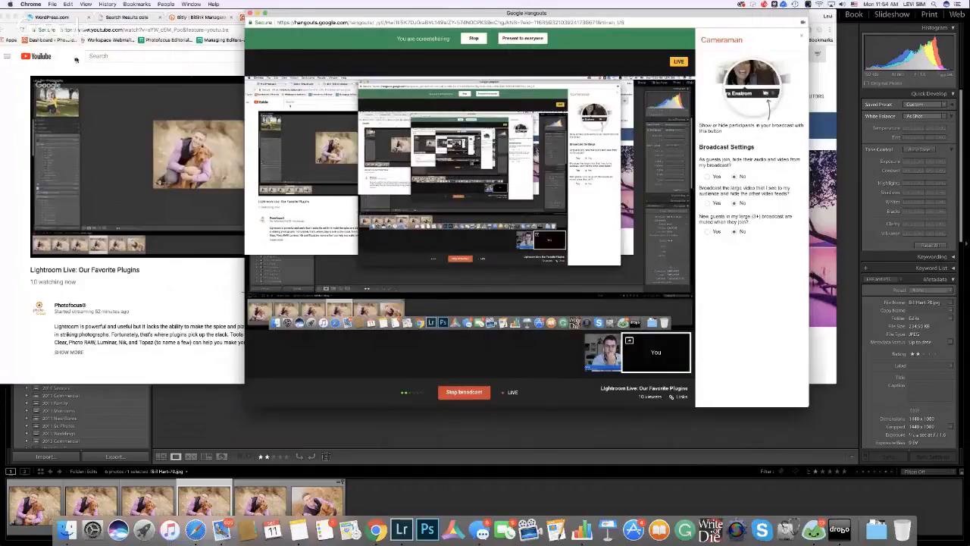
pyautogui.click(99, 65)
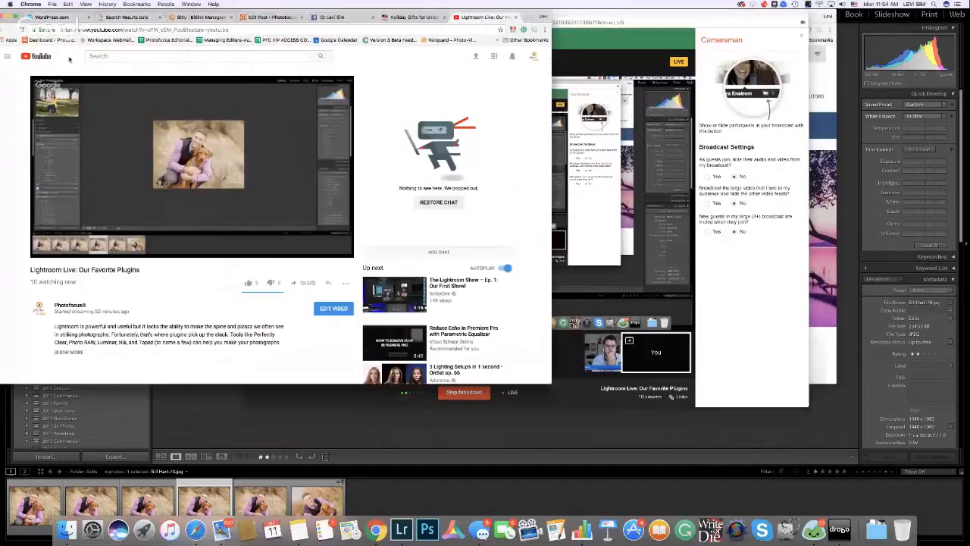
pyautogui.click(341, 16)
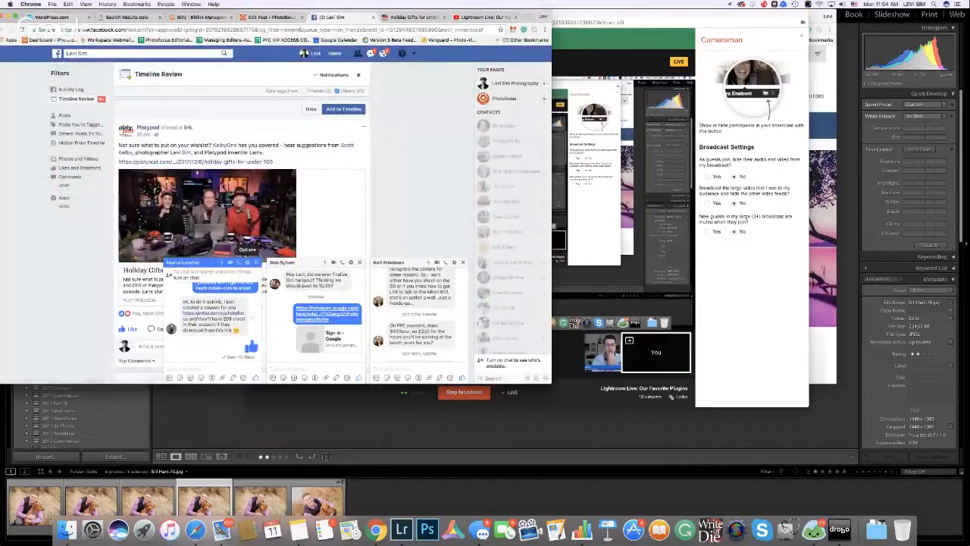
pyautogui.click(359, 262)
pyautogui.click(462, 262)
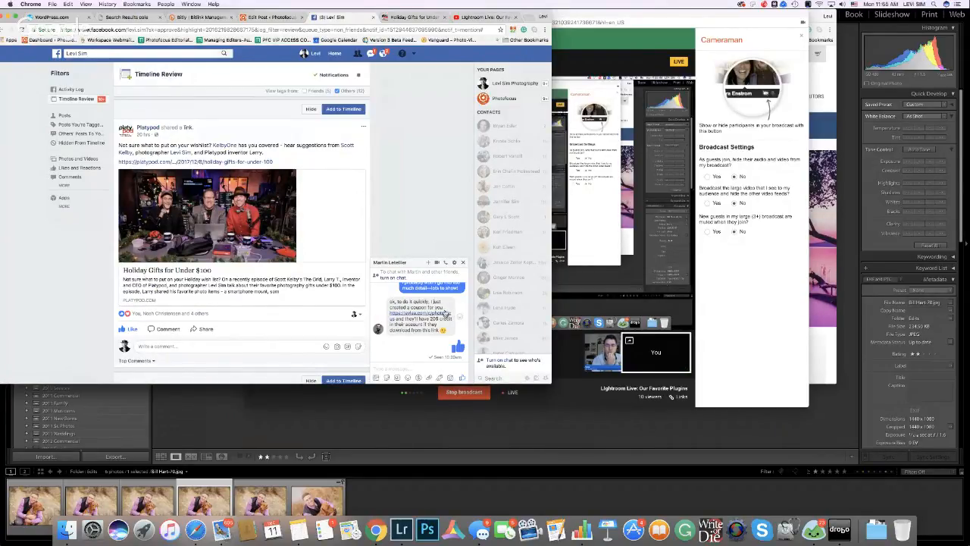
# Step: Return to Lightroom with the photo at its smaller view and expand the Instagram publish service at the end of the list
pyautogui.click(615, 423)
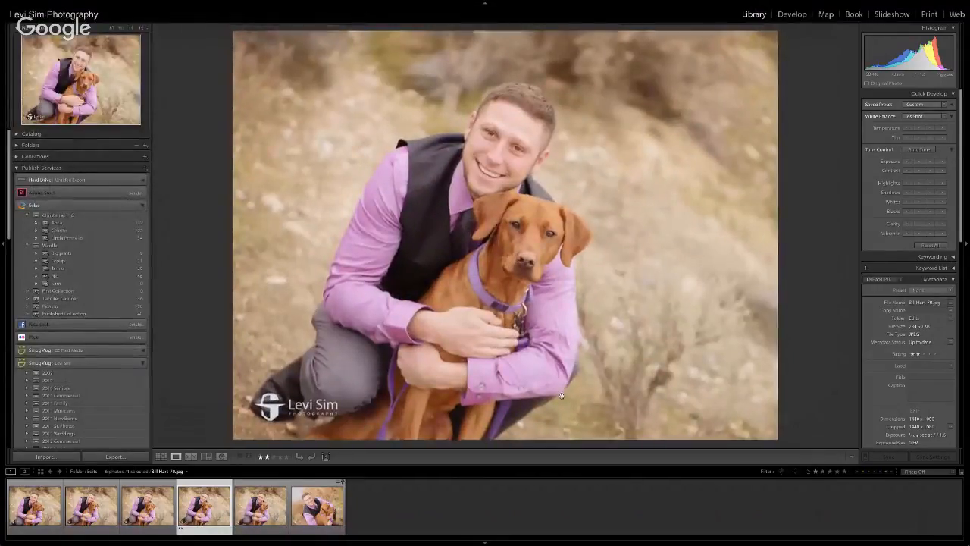
pyautogui.click(563, 395)
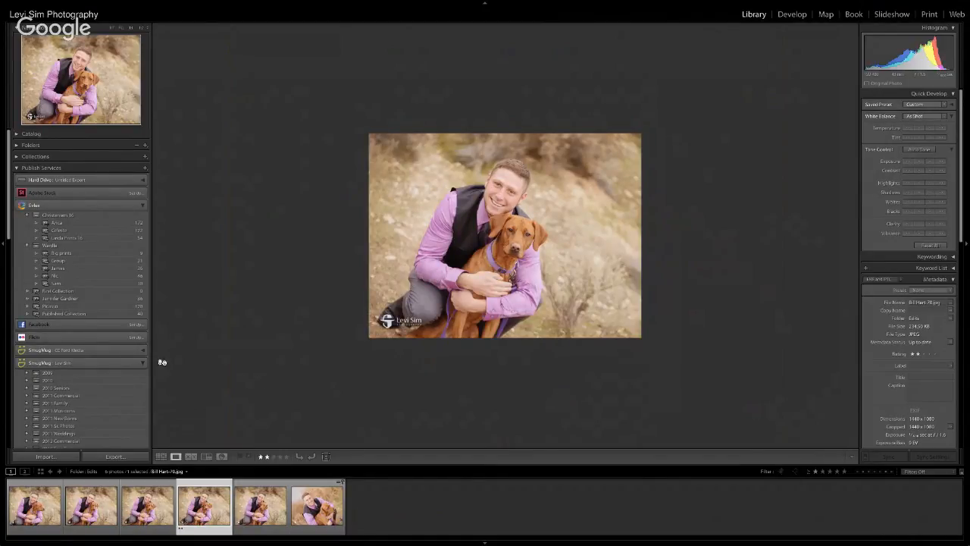
pyautogui.scroll(-1, 43, 325)
pyautogui.scroll(-3, 47, 325)
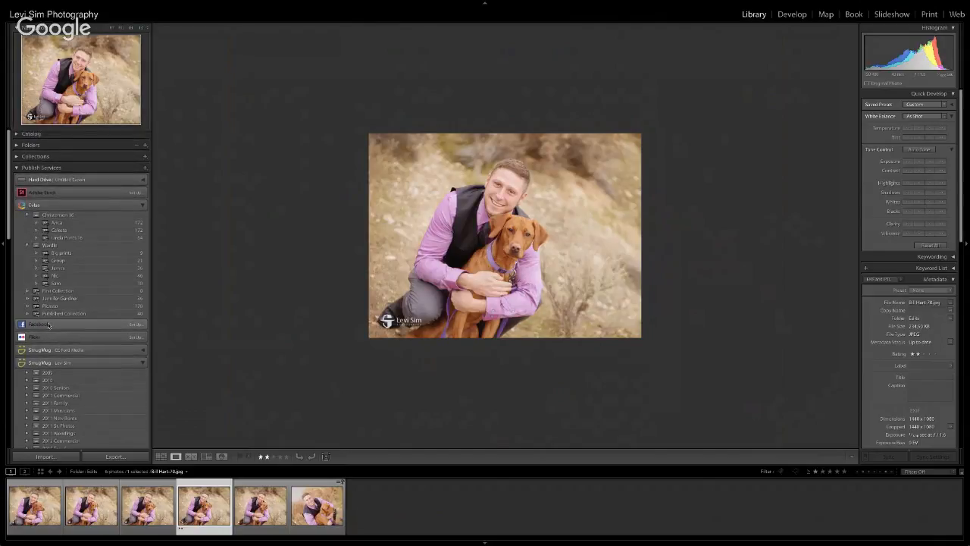
pyautogui.scroll(-15, 47, 331)
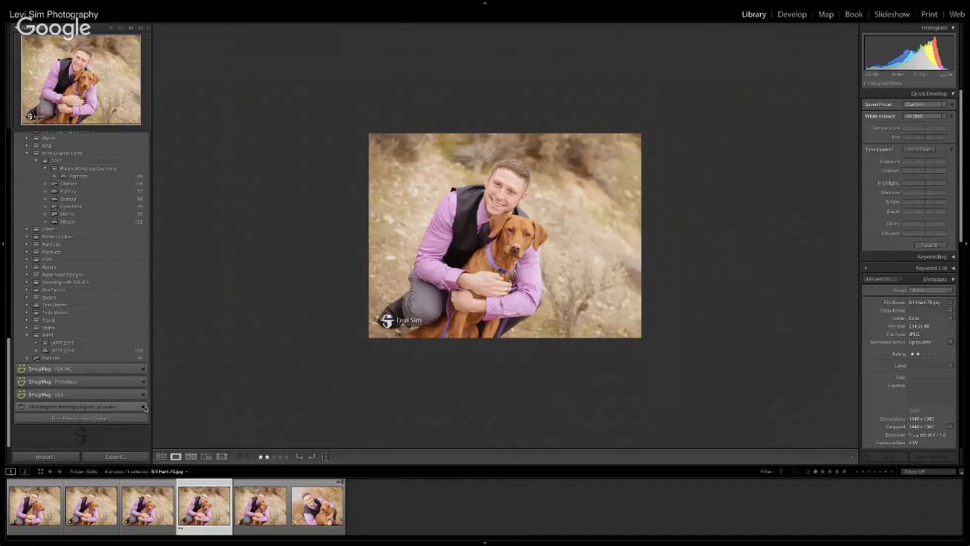
pyautogui.click(144, 407)
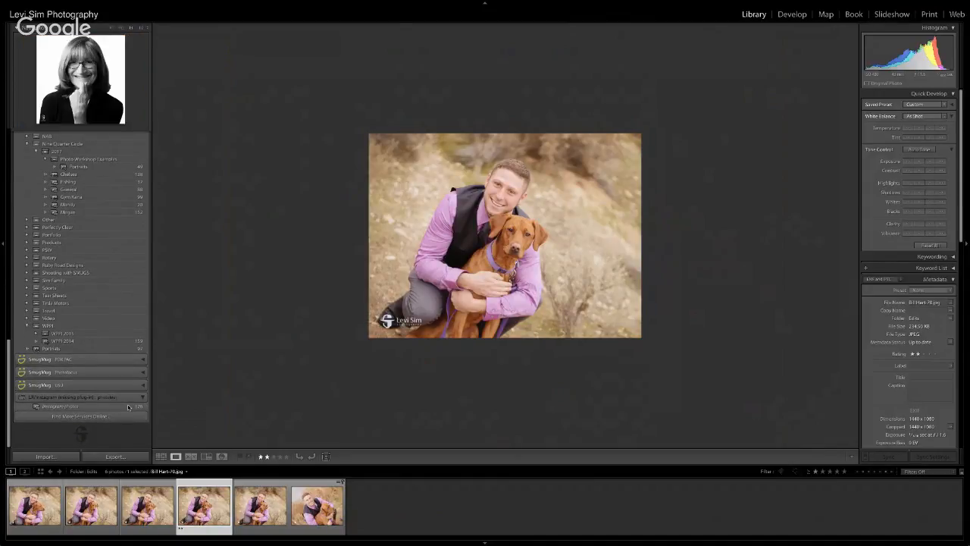
# Step: Collapse the second SmugMug publish service and the service below Adobe Stock
pyautogui.scroll(1, 112, 402)
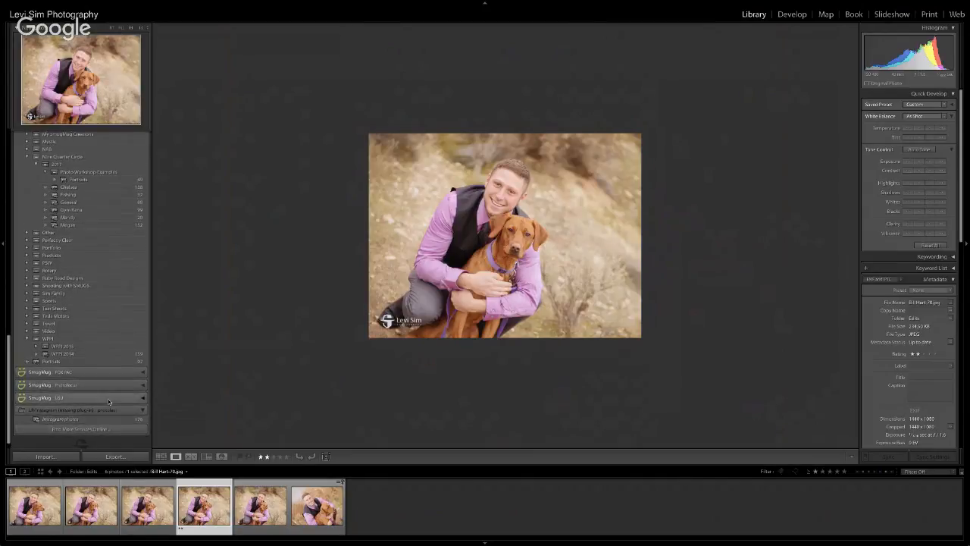
pyautogui.click(109, 398)
pyautogui.scroll(-10, 78, 290)
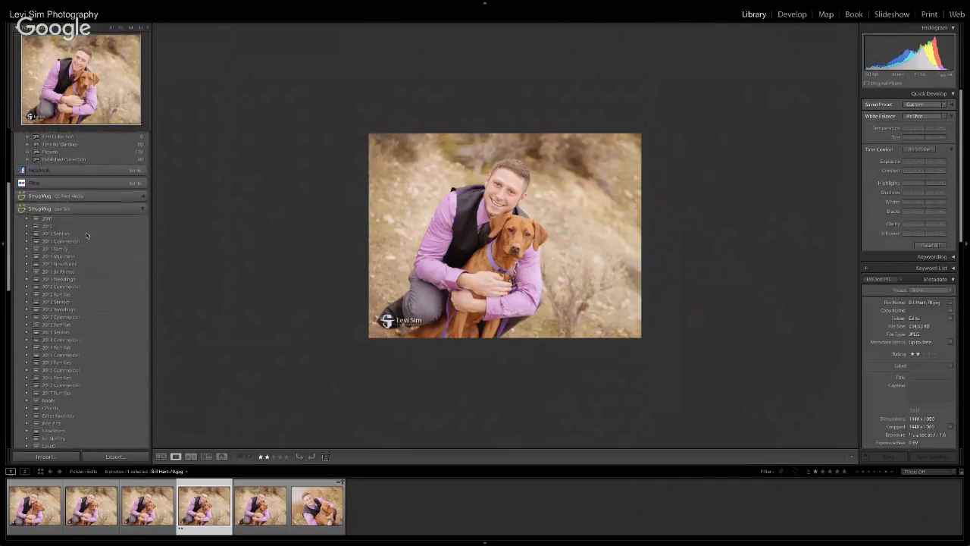
pyautogui.click(141, 209)
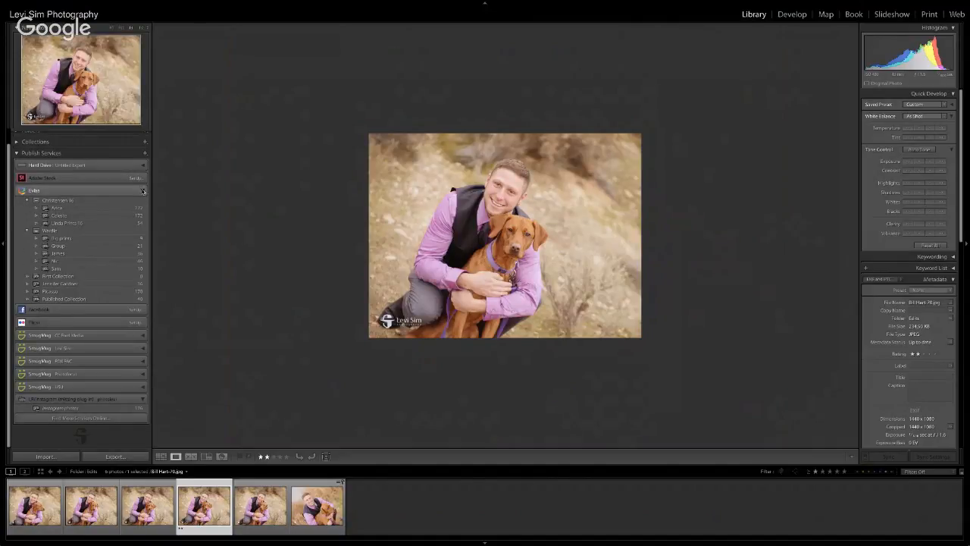
pyautogui.click(142, 190)
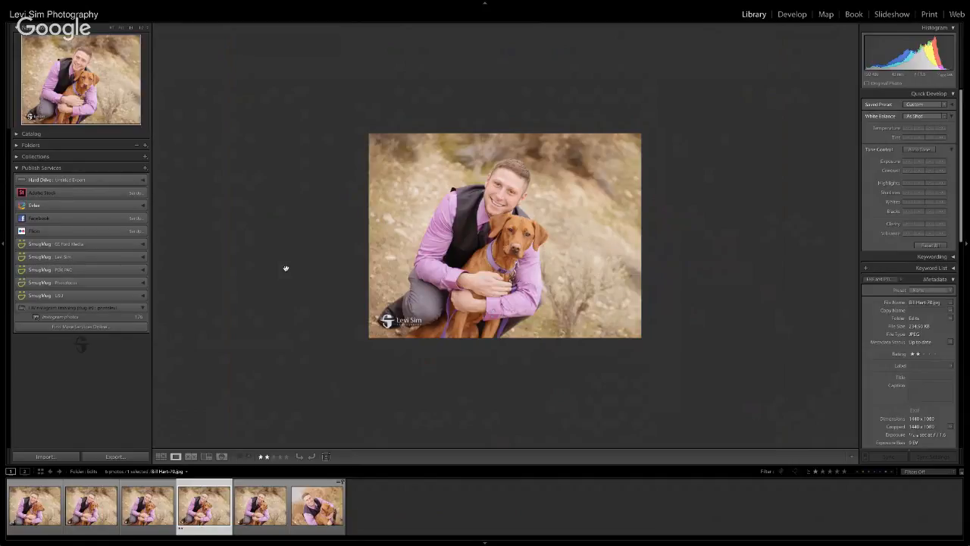
# Step: Switch to Google Chrome and bring the Google Hangouts broadcast window to the front
pyautogui.press('super+Tab')
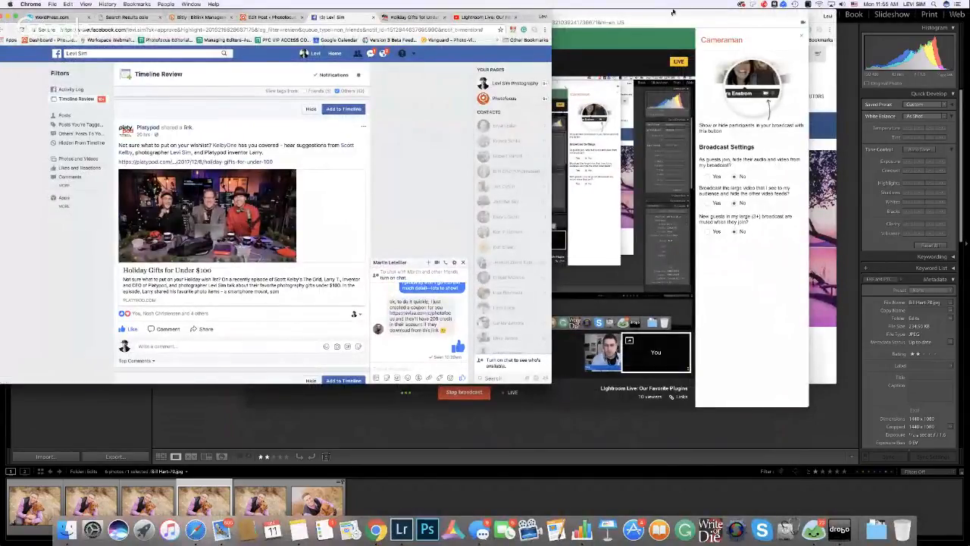
pyautogui.click(650, 23)
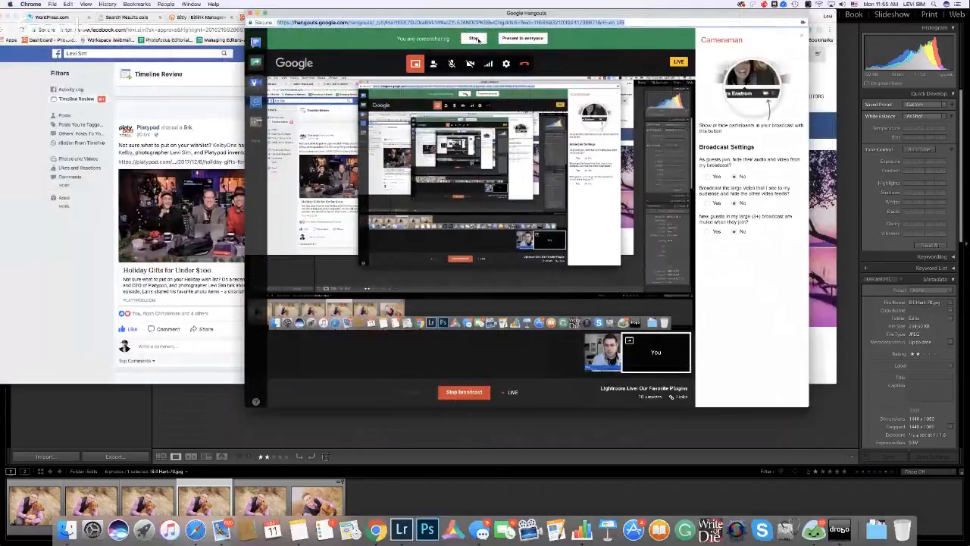